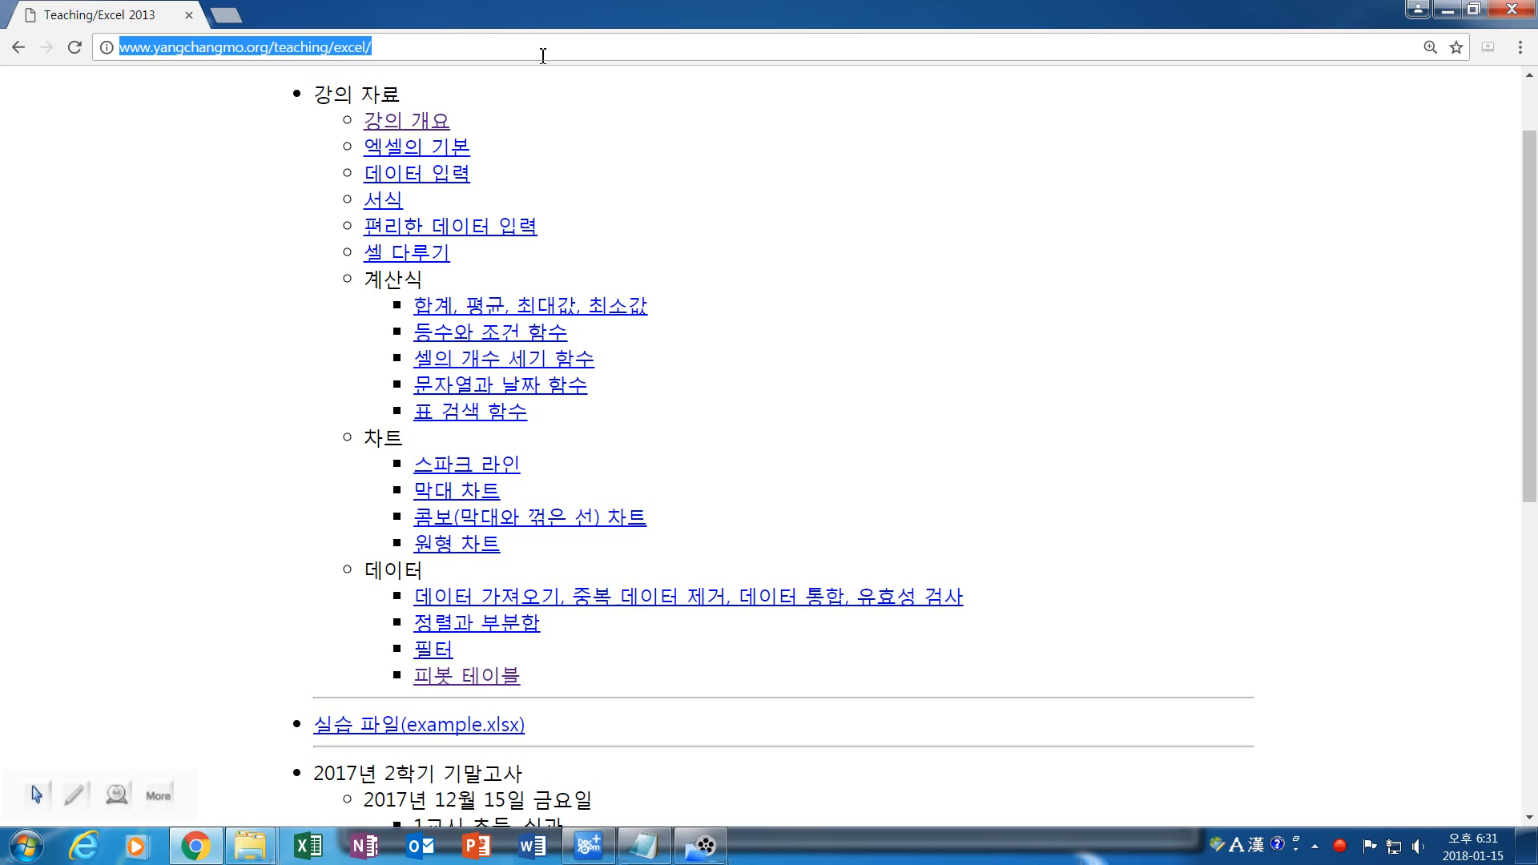
left_click(647, 845)
type("http://www.yangchangmo.org/teaching/excel/")
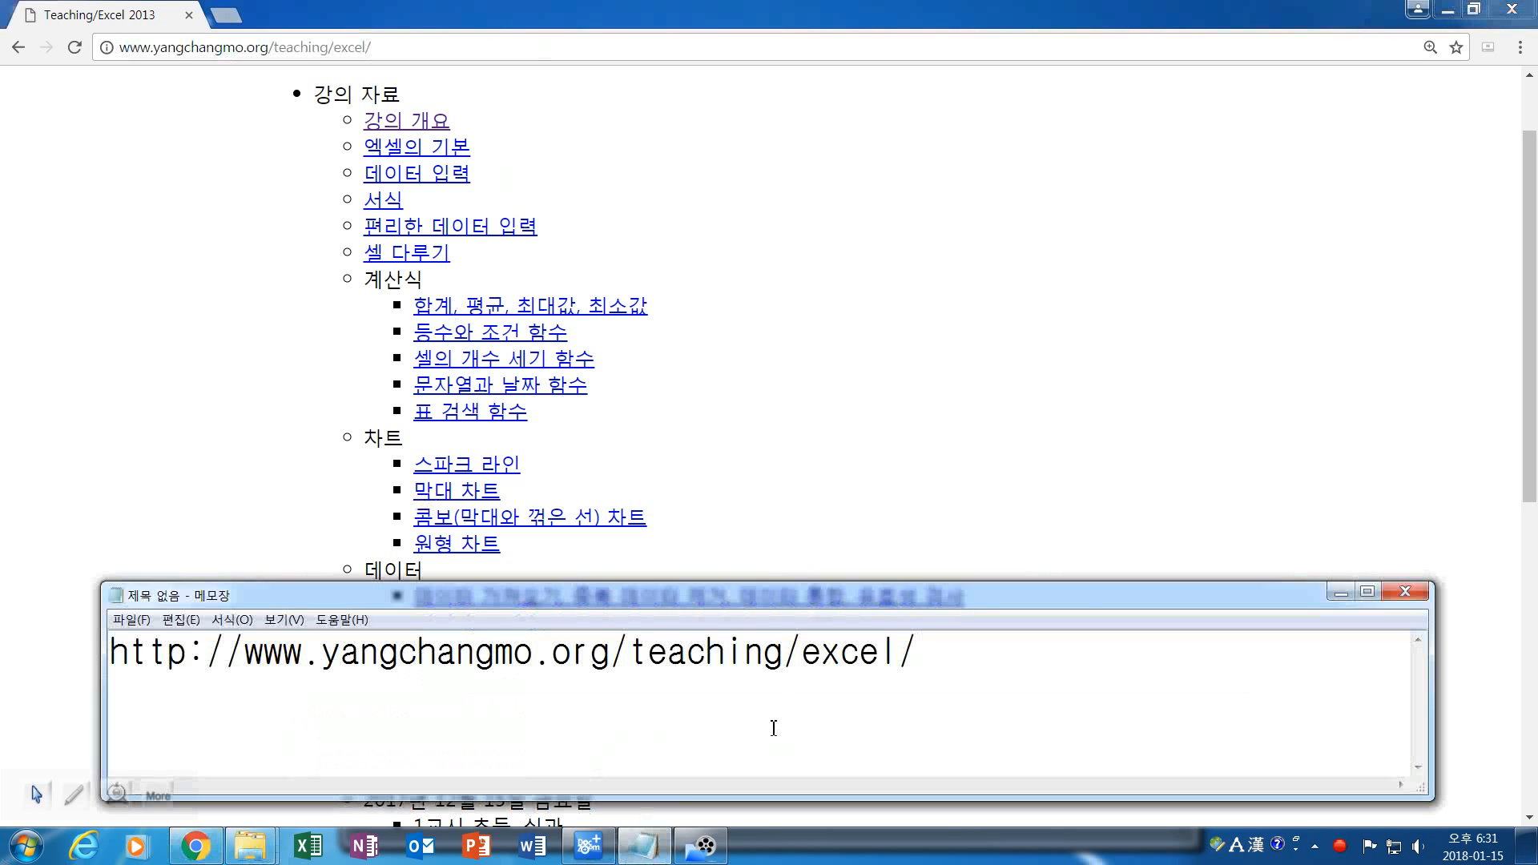
left_click(837, 498)
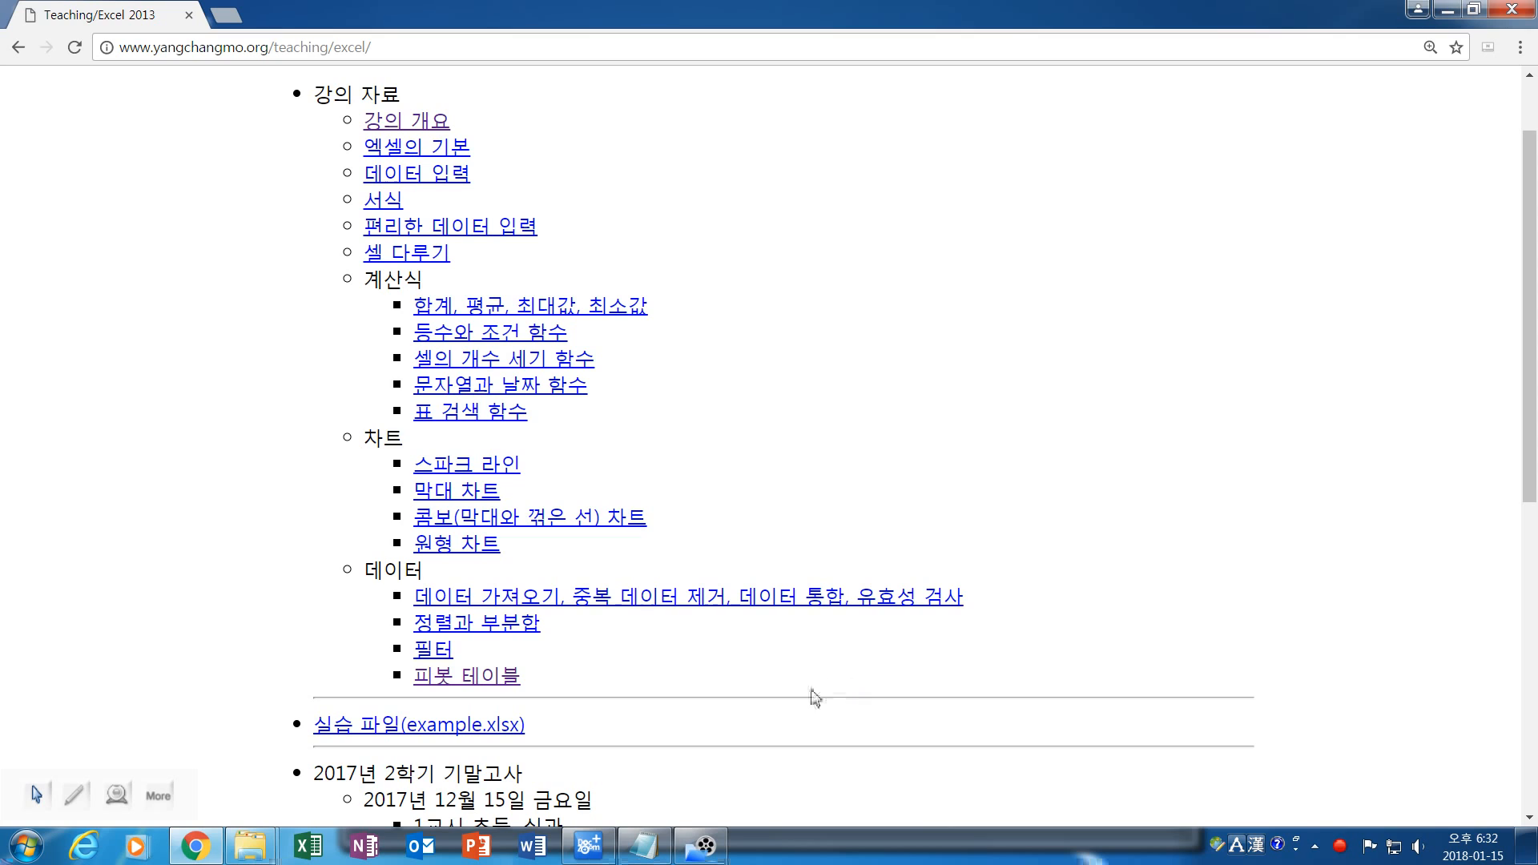
Download the practice file example.xlsx from the course page and open it maximized in Excel with editing enabled.
left_click(455, 728)
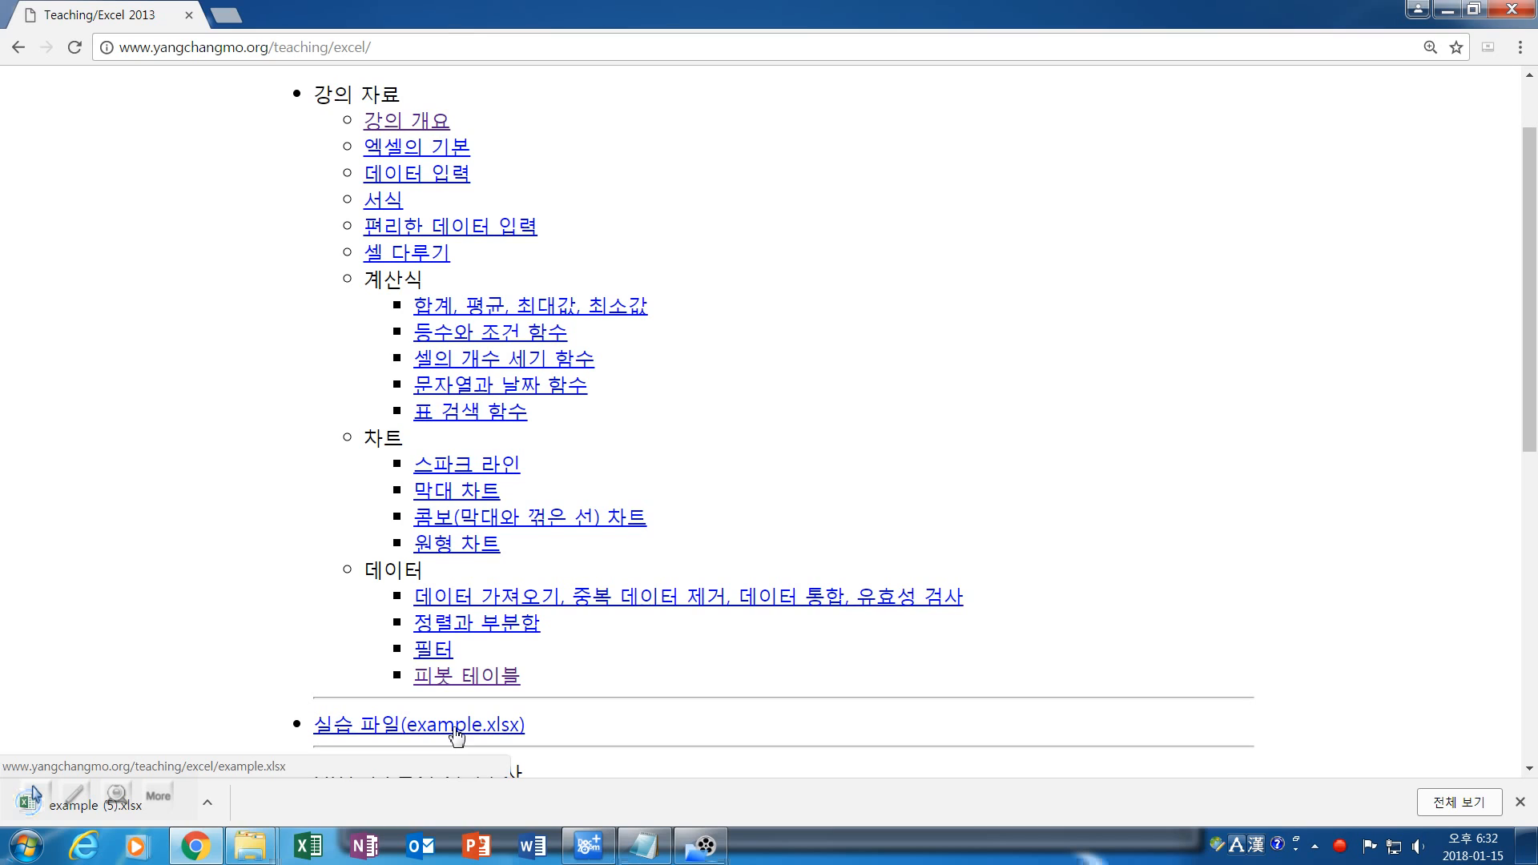
left_click(146, 819)
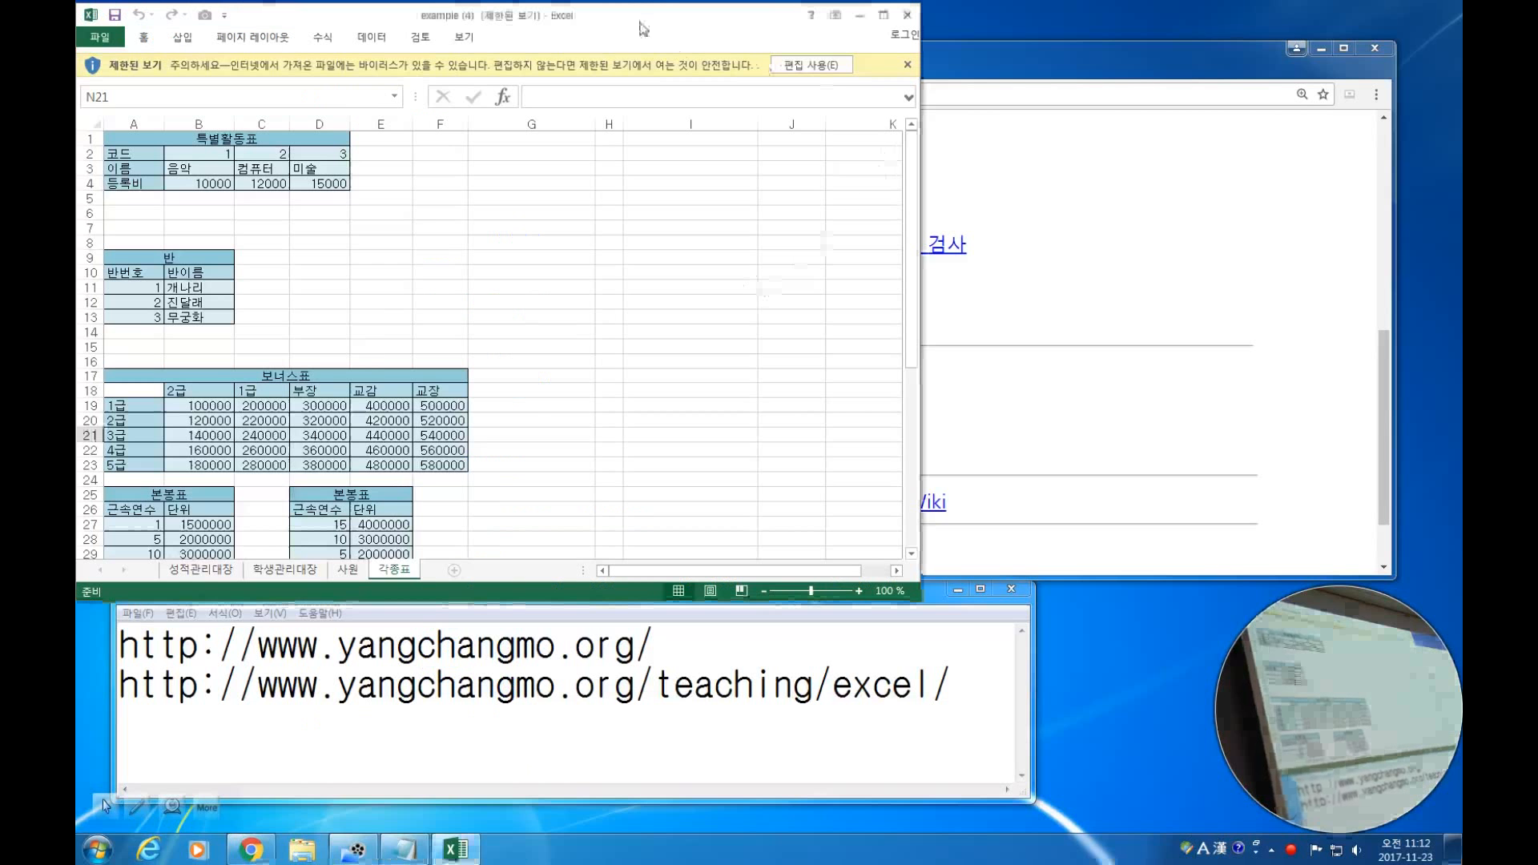
left_click(884, 16)
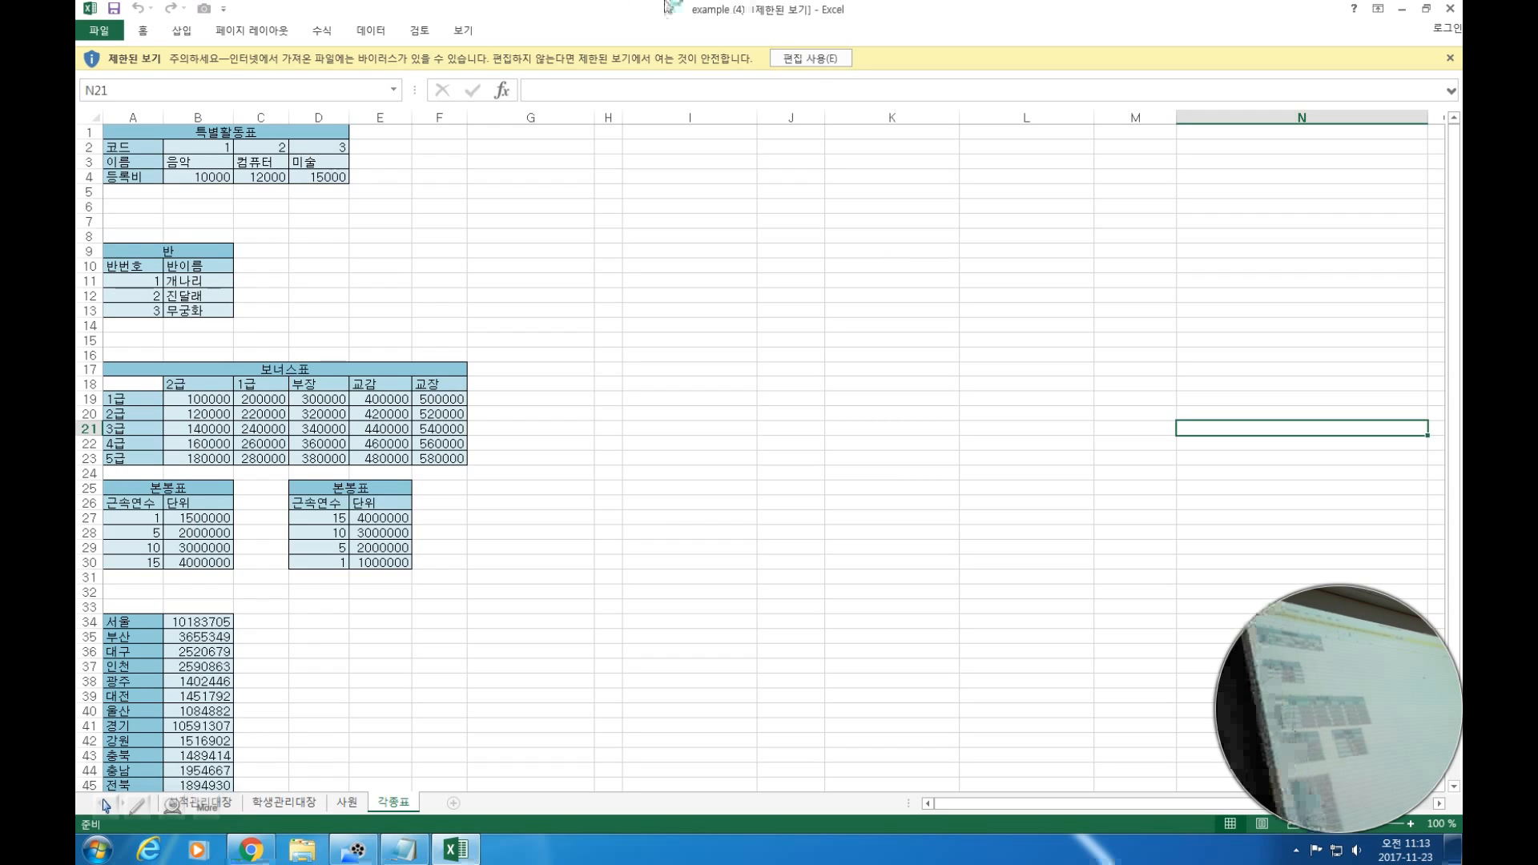
left_click(815, 61)
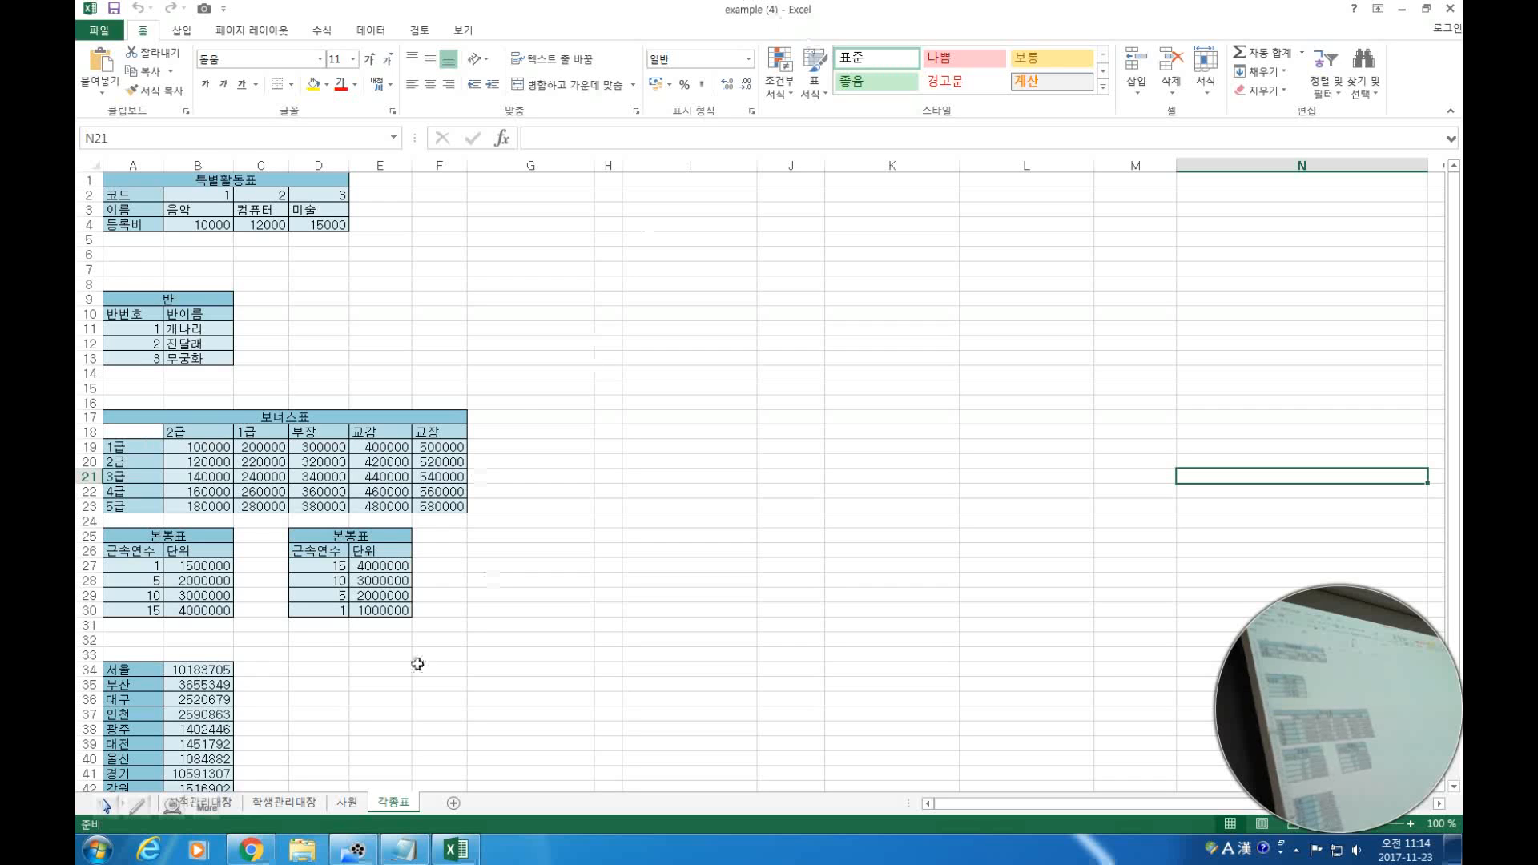
Look over the 사원 and 학생관리대장 sheets, then display the 성적관리대장 sheet from its first column.
left_click(347, 802)
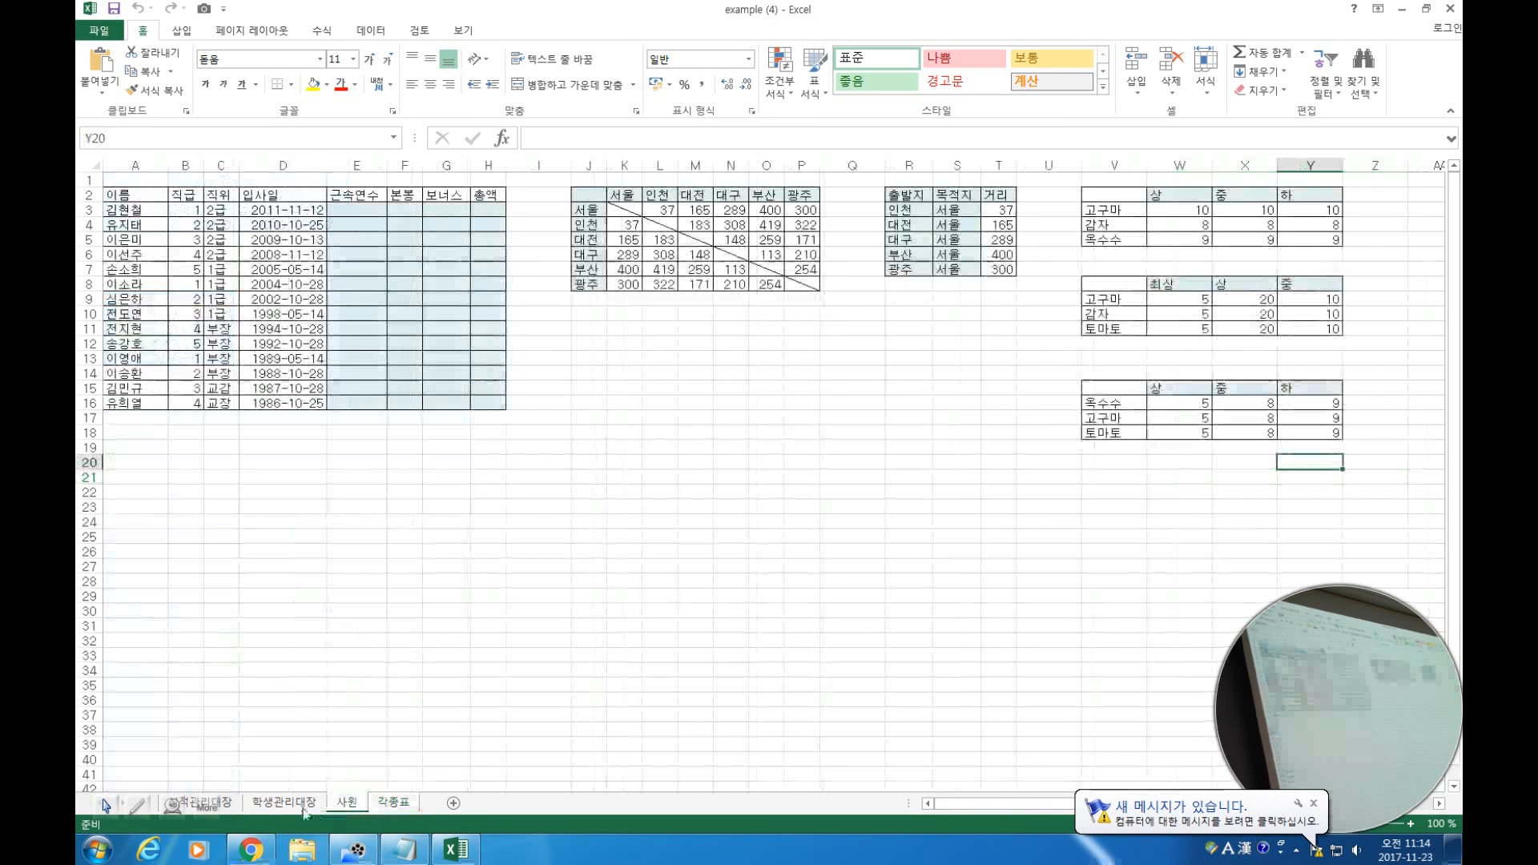
left_click(298, 803)
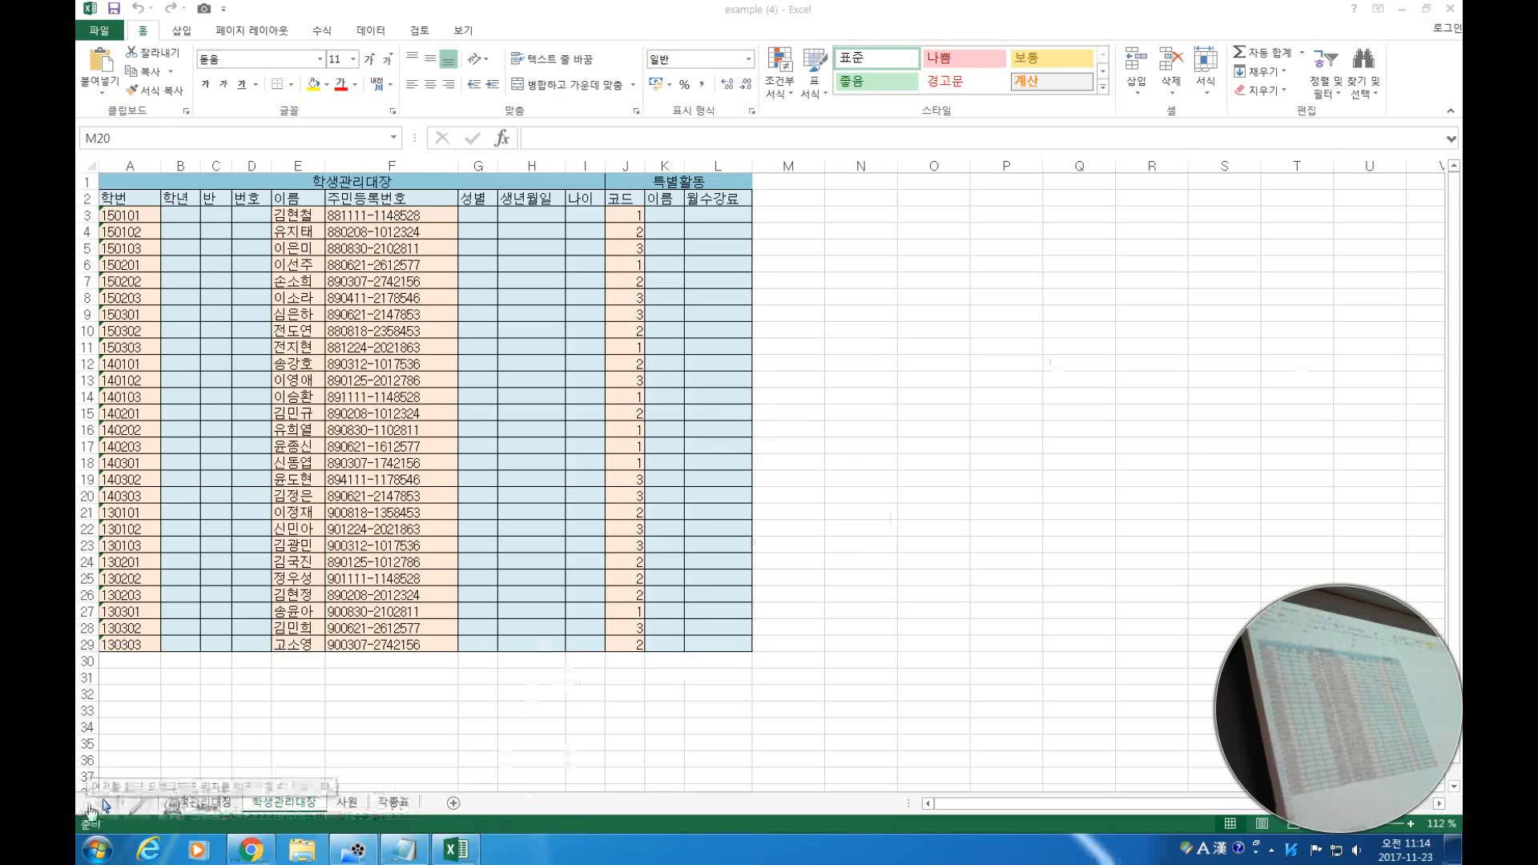
left_click(194, 802)
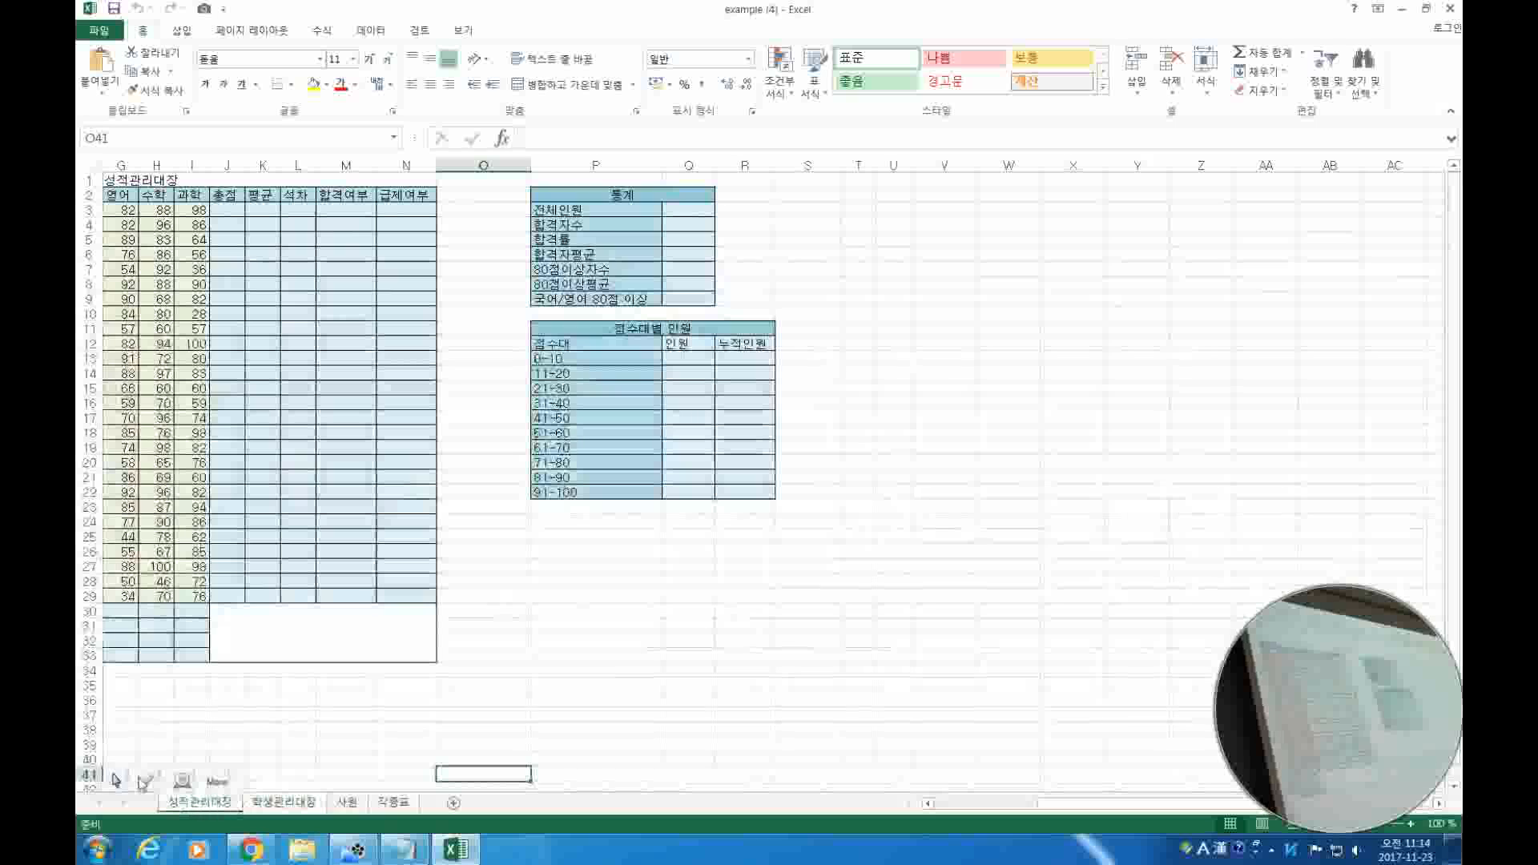
left_click(600, 686)
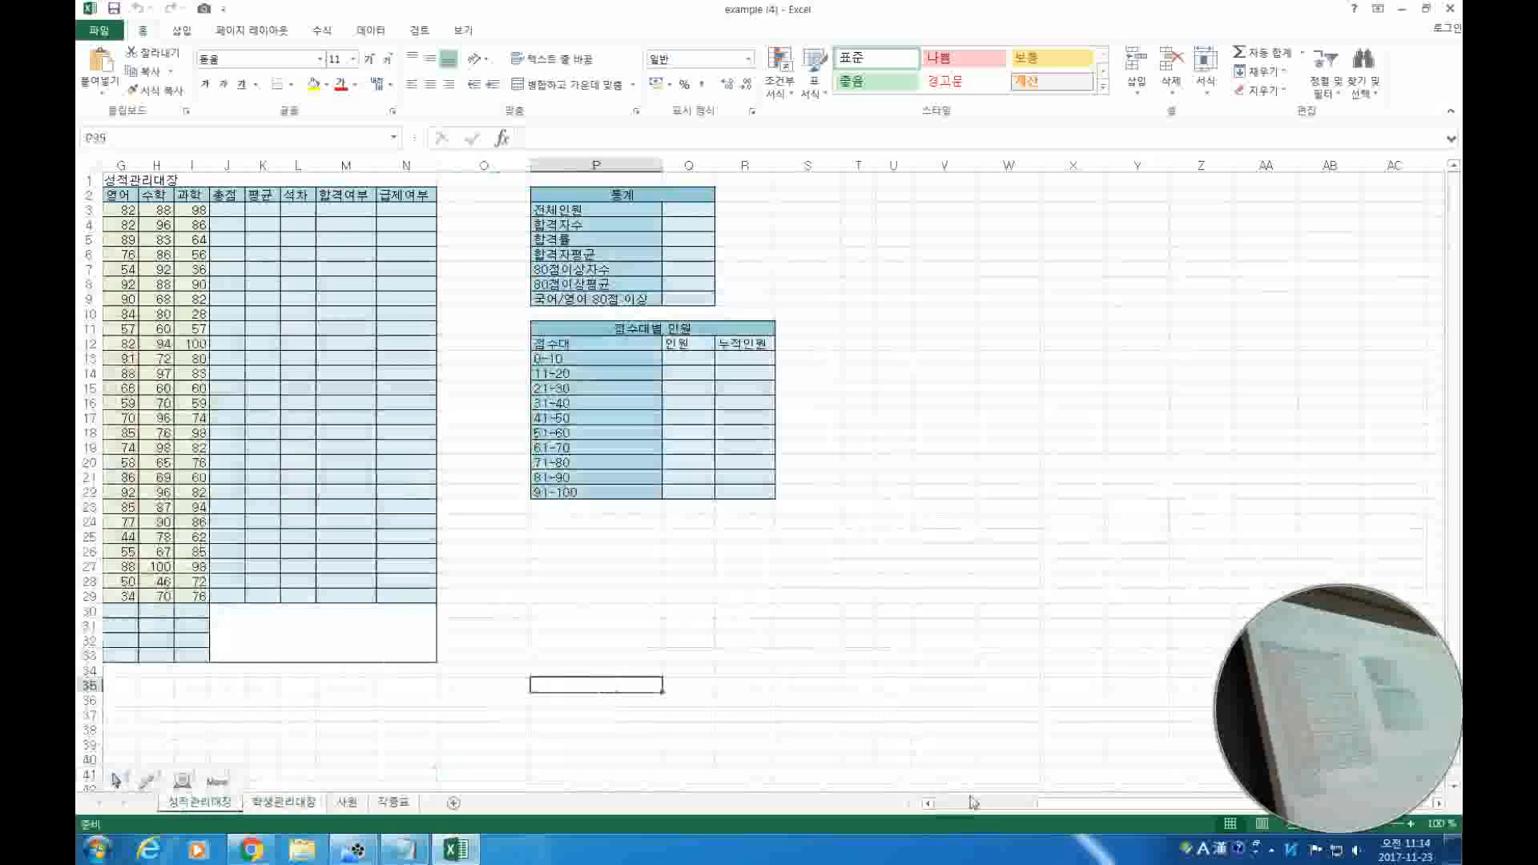
left_click(935, 803)
left_click(780, 558)
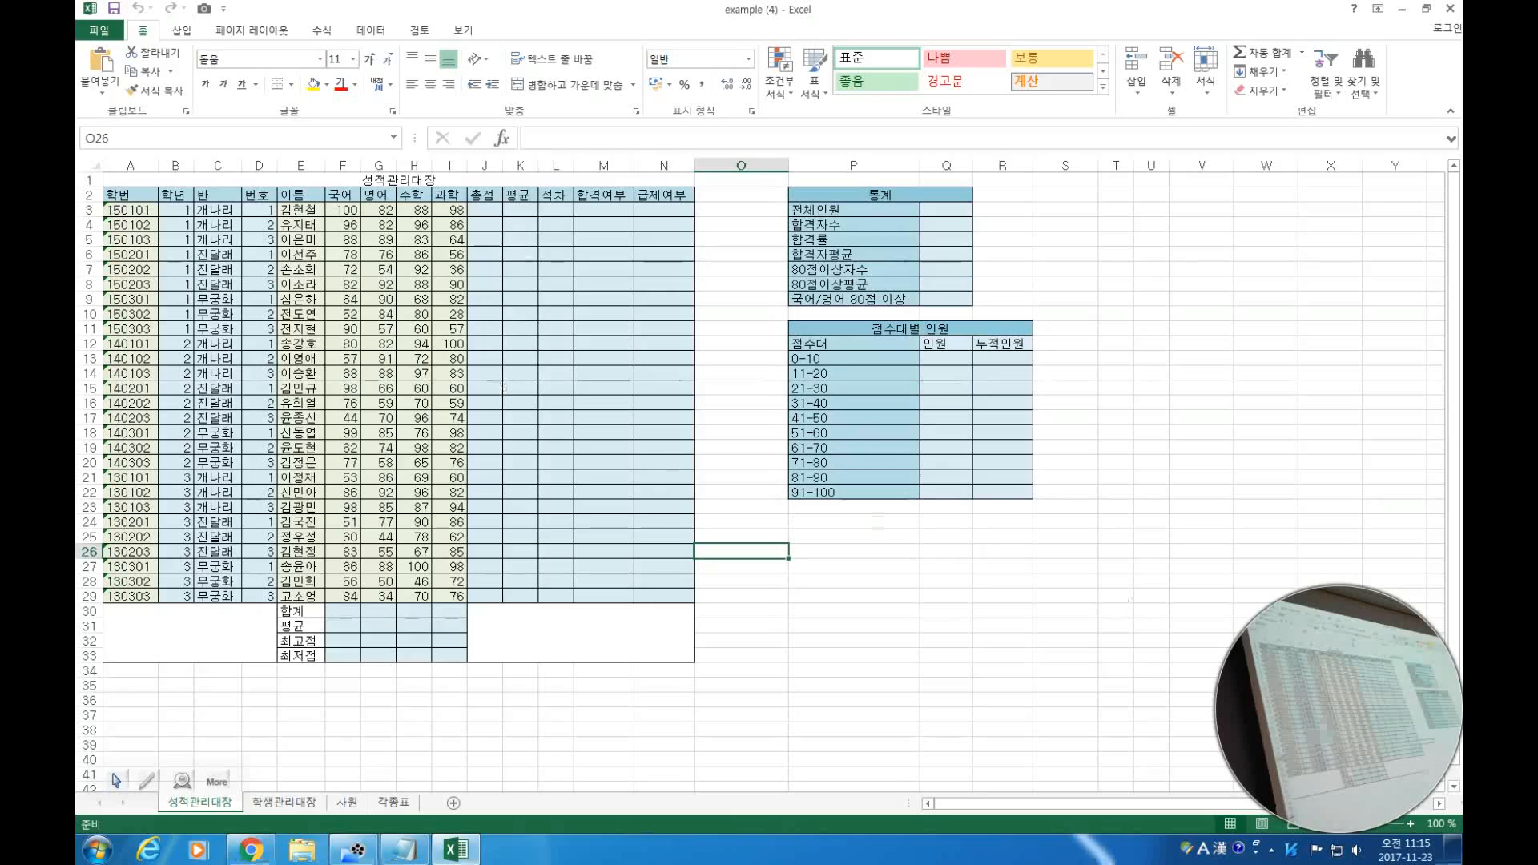
Enlarge the 성적관리대장 sheet to 300% and show its header row with the 이름 to 급제여부 columns.
left_click(1410, 824)
left_click(1410, 824)
left_click(1409, 823)
left_click(1410, 824)
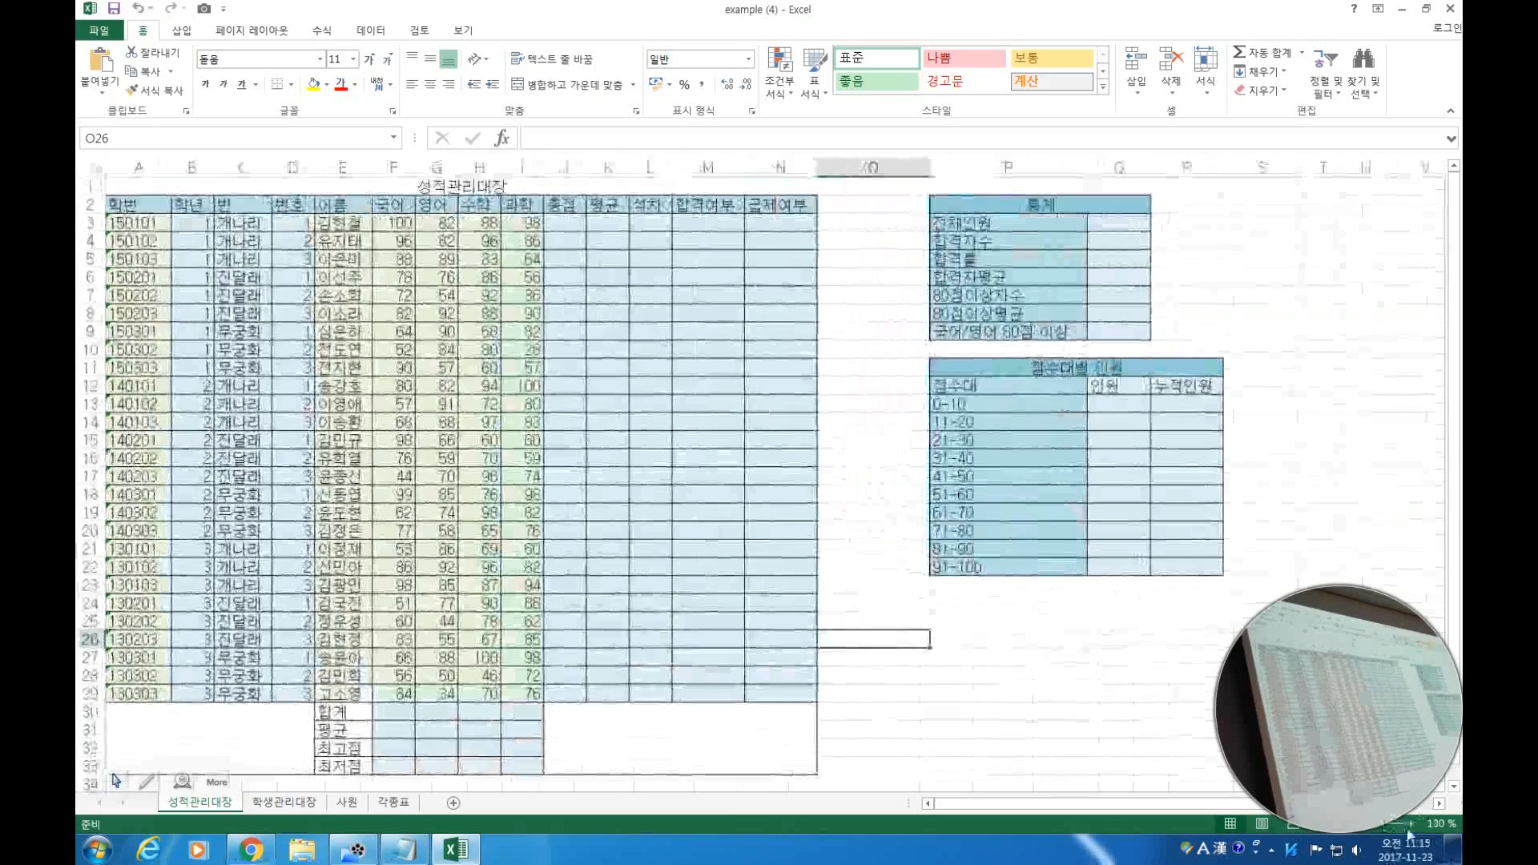
left_click(1410, 823)
left_click(1410, 823)
left_click(1410, 824)
left_click(1410, 823)
left_click(1409, 823)
left_click(1410, 823)
left_click(1409, 823)
left_click(1410, 824)
left_click(1409, 824)
left_click(1410, 823)
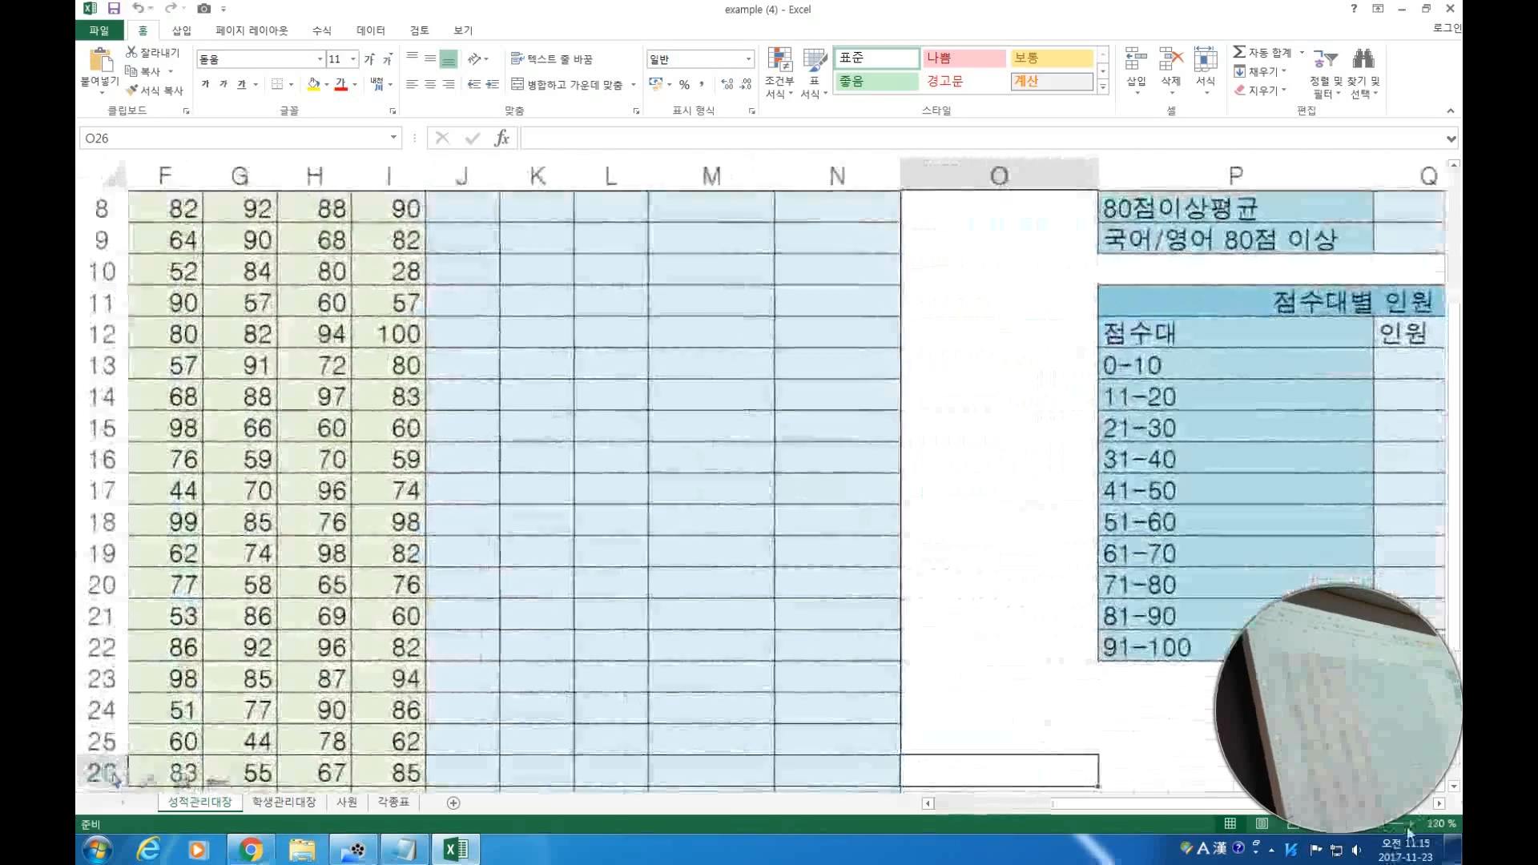
left_click(1409, 824)
left_click(1409, 823)
left_click(1410, 823)
left_click(1410, 823)
left_click(1409, 824)
left_click(1410, 823)
left_click(1410, 824)
left_click(1409, 823)
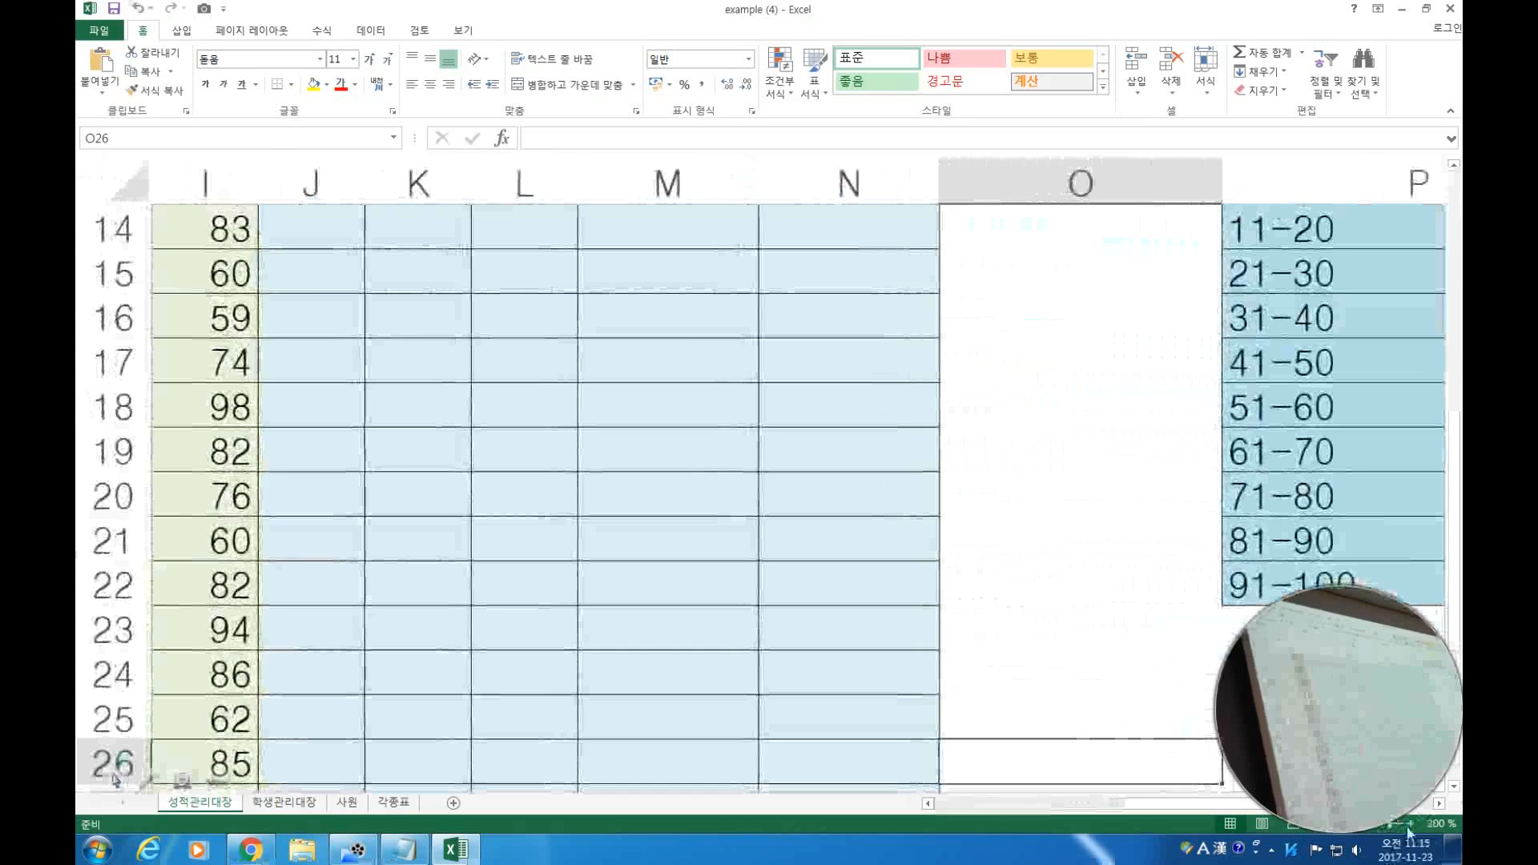
scroll(775, 572, "up", 3)
scroll(775, 573, "up", 2)
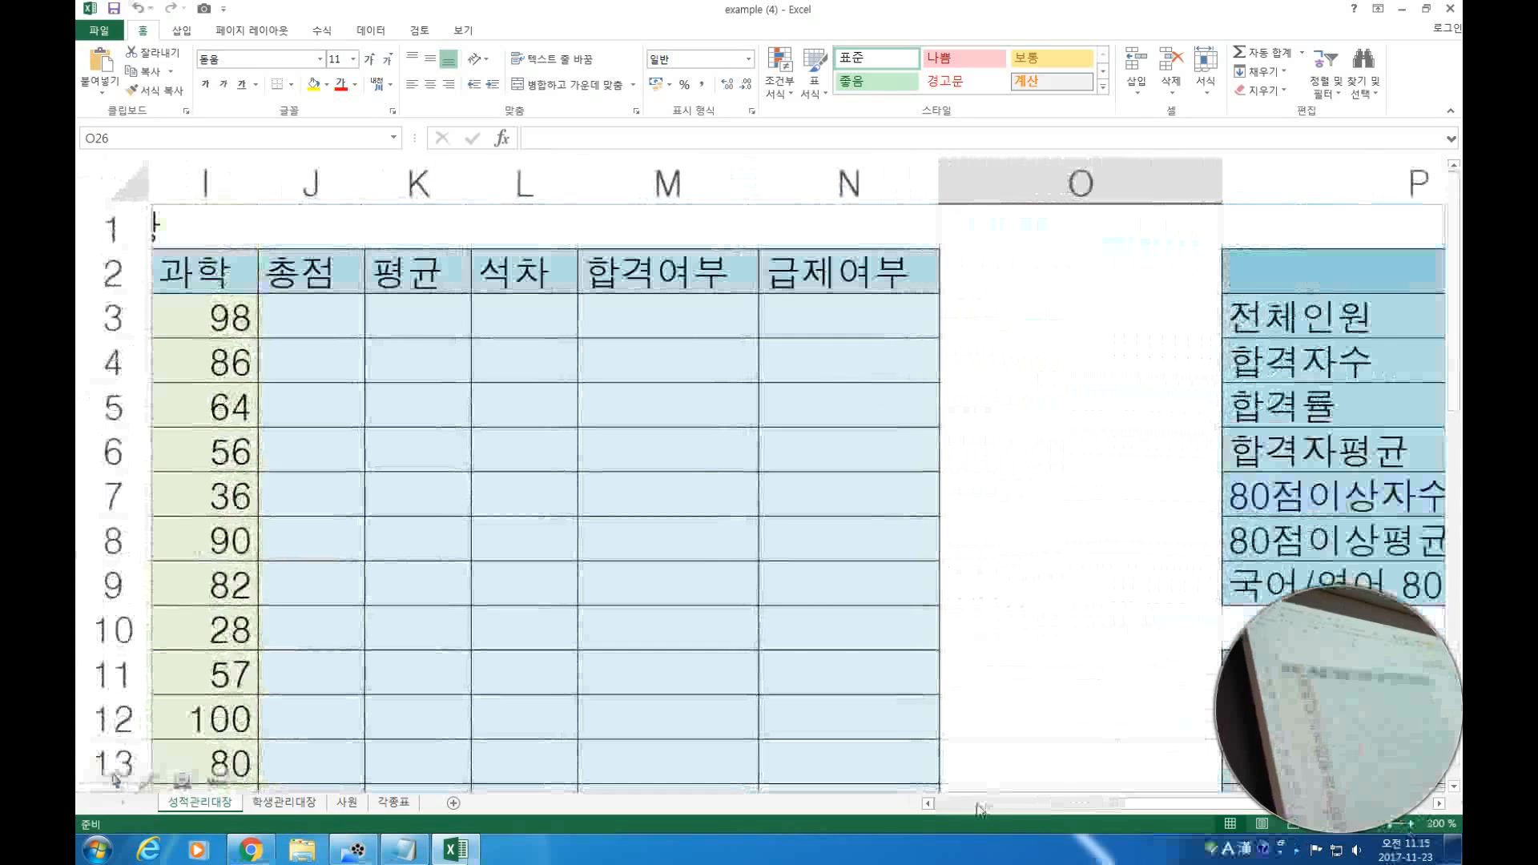
left_click(943, 805)
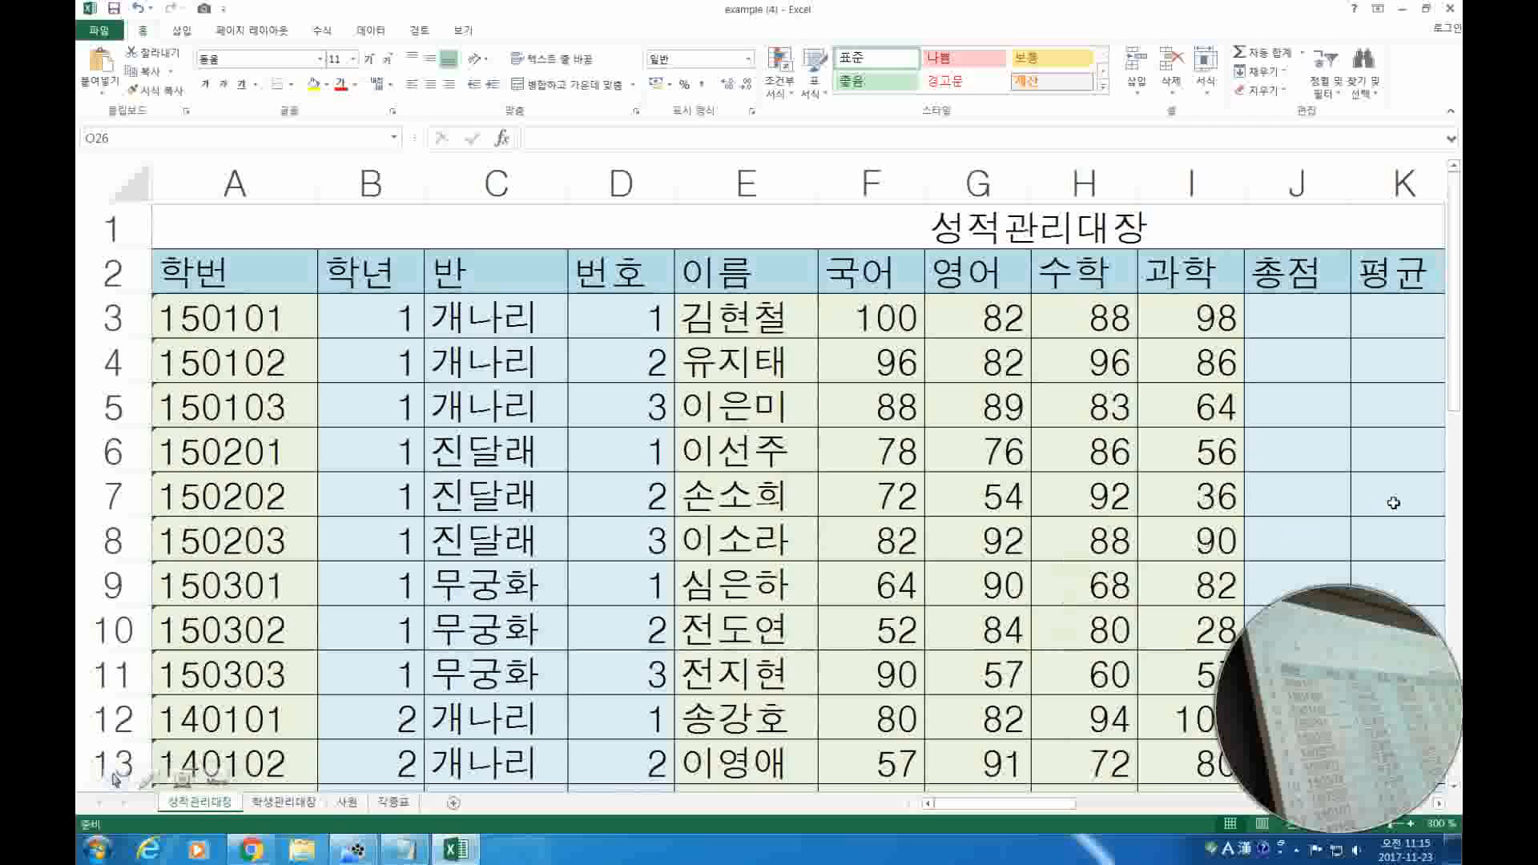
left_click(1439, 804)
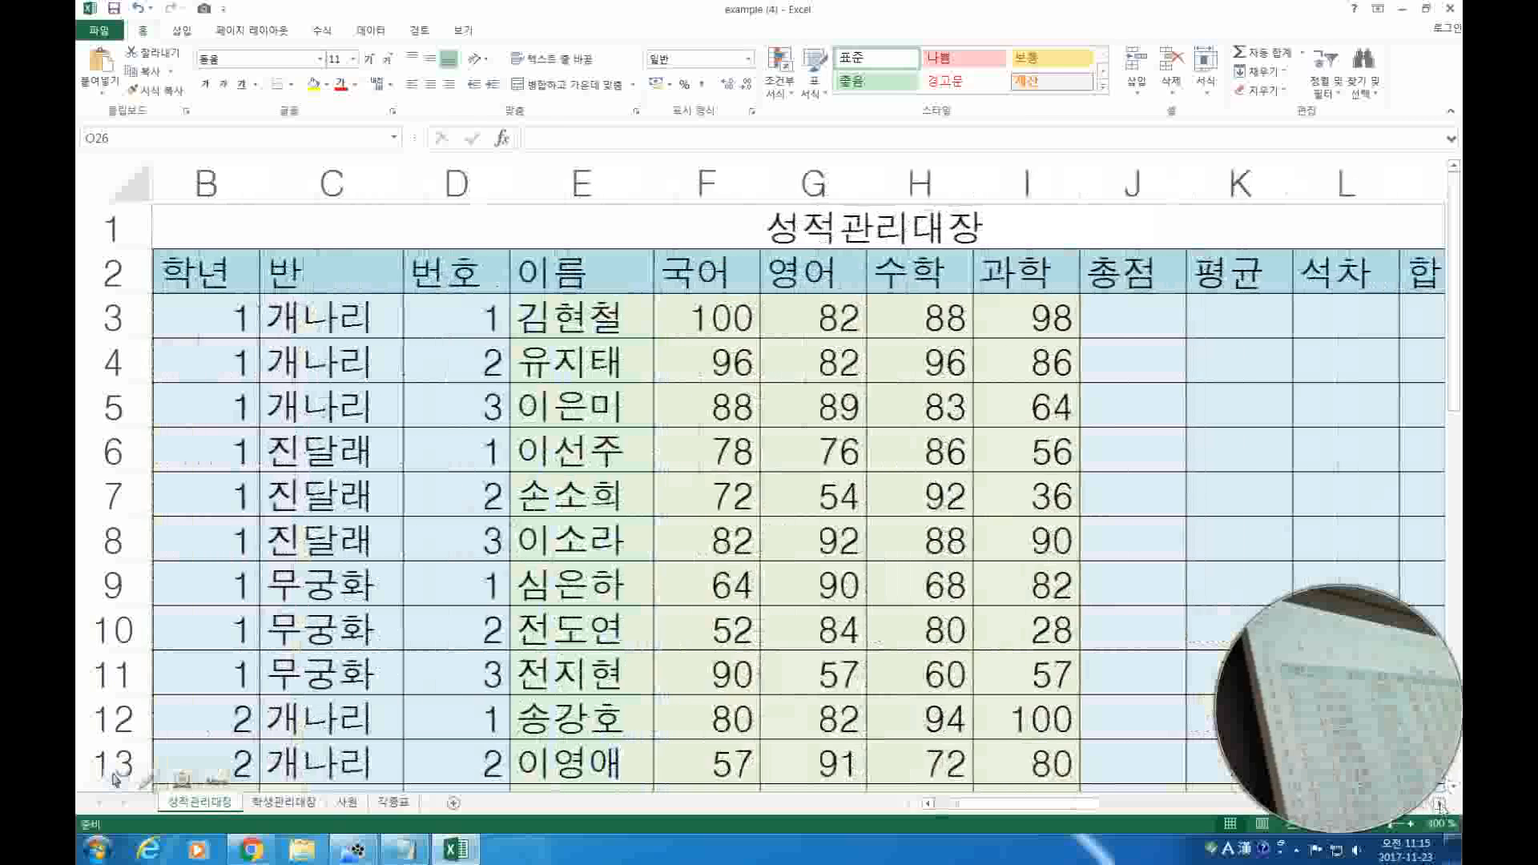
left_click(1439, 804)
left_click(1439, 804)
left_click(1439, 804)
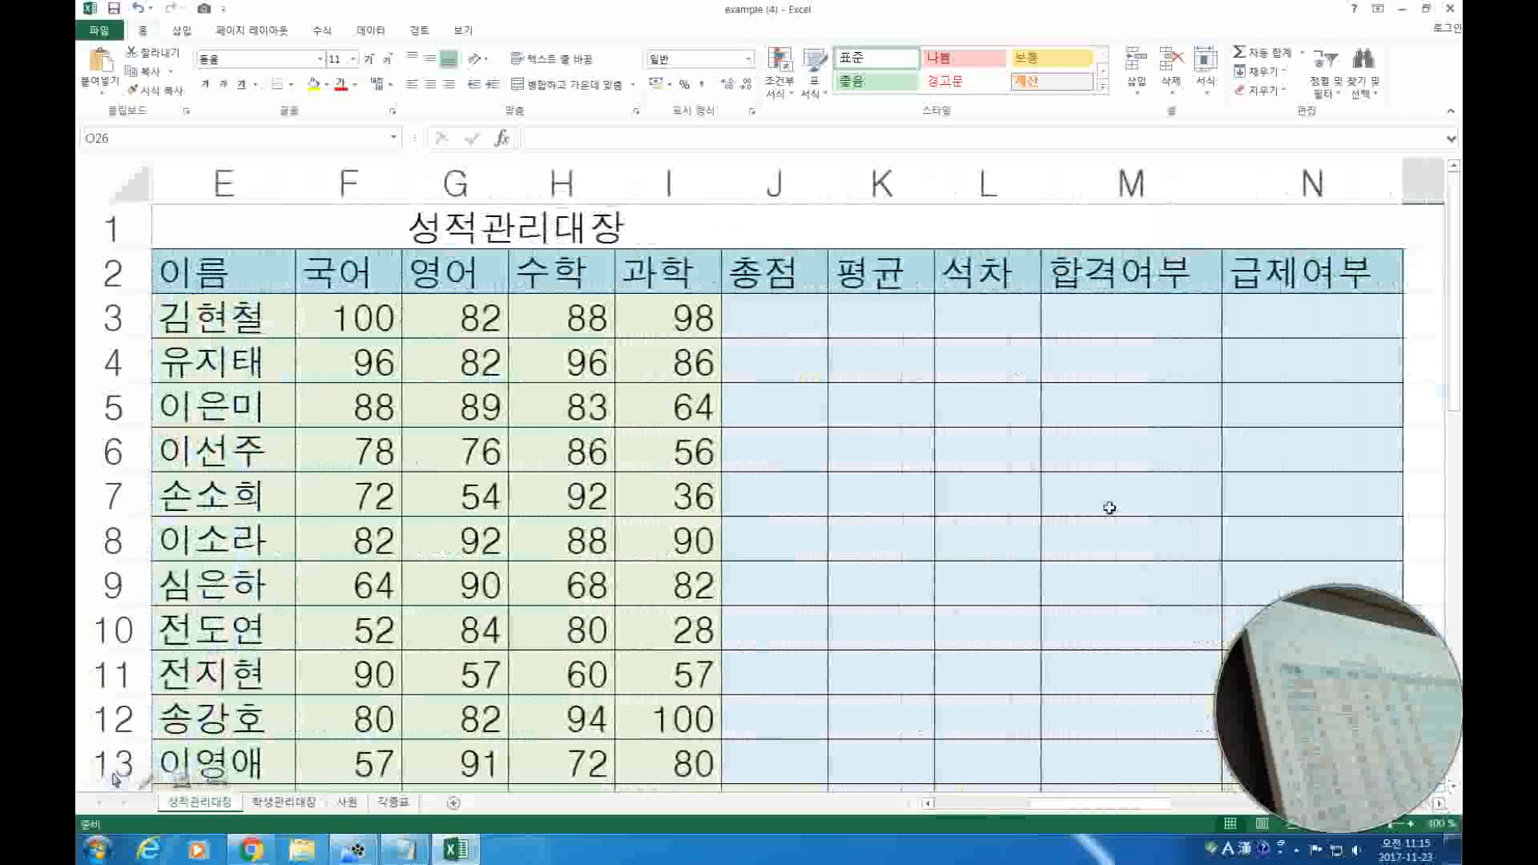
Enter the formula =100+82+88+98 in cell J3 to compute the first student's total score.
left_click(772, 304)
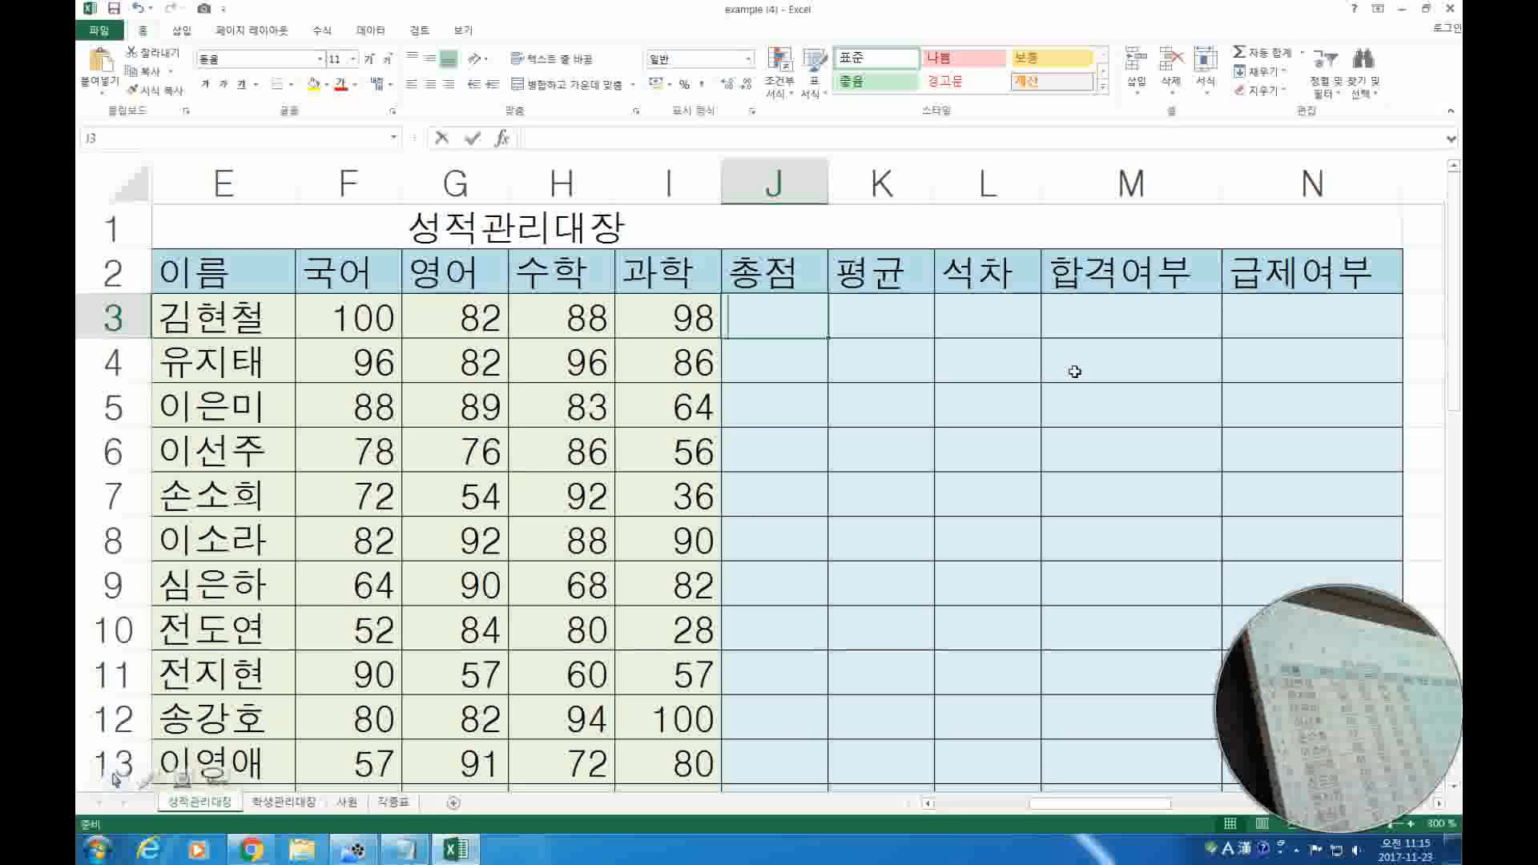
type("=")
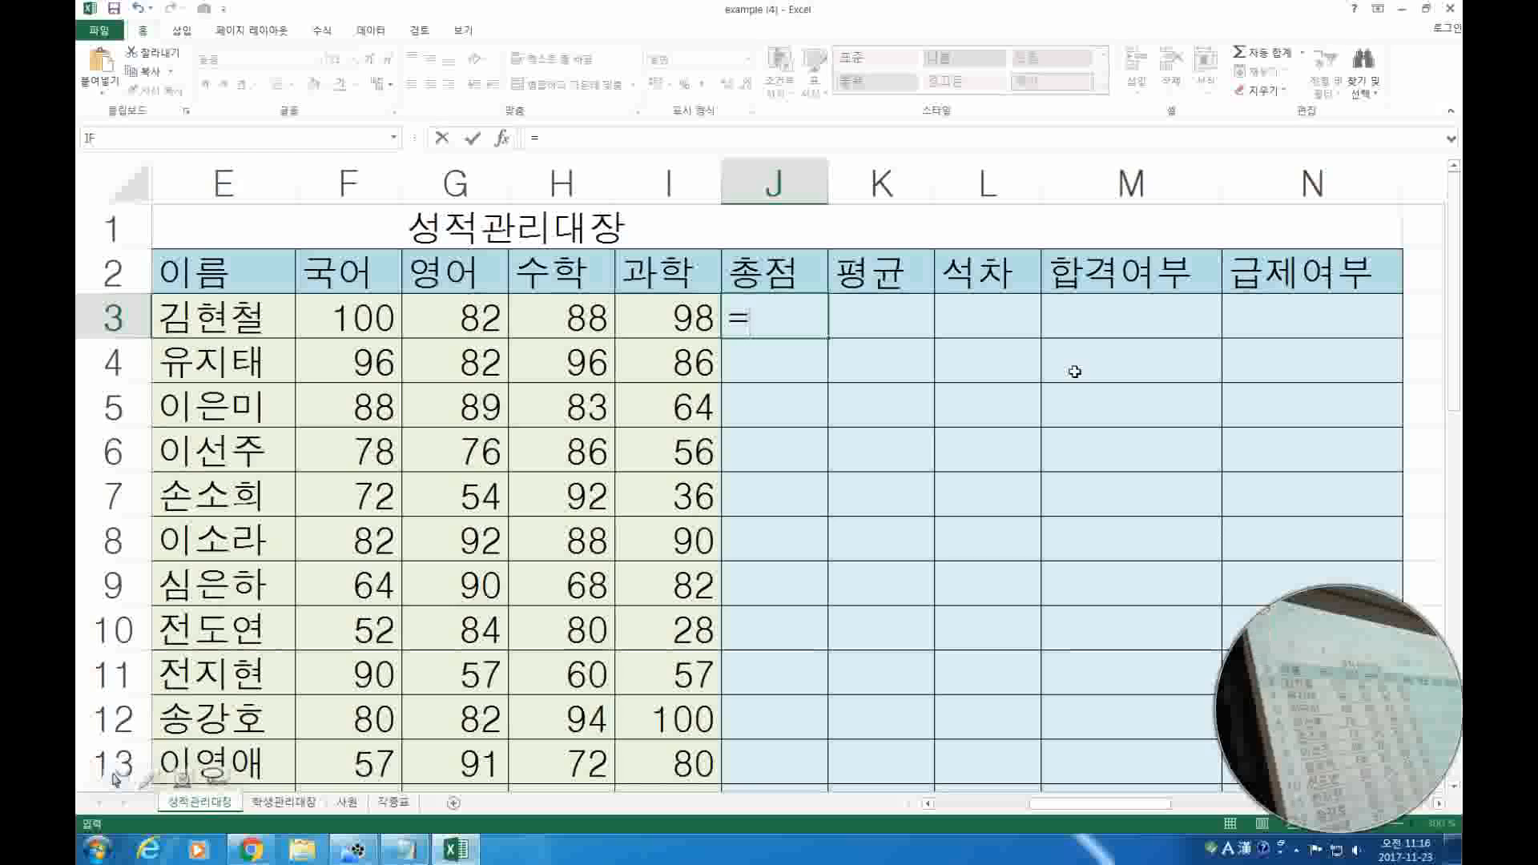
type("100+")
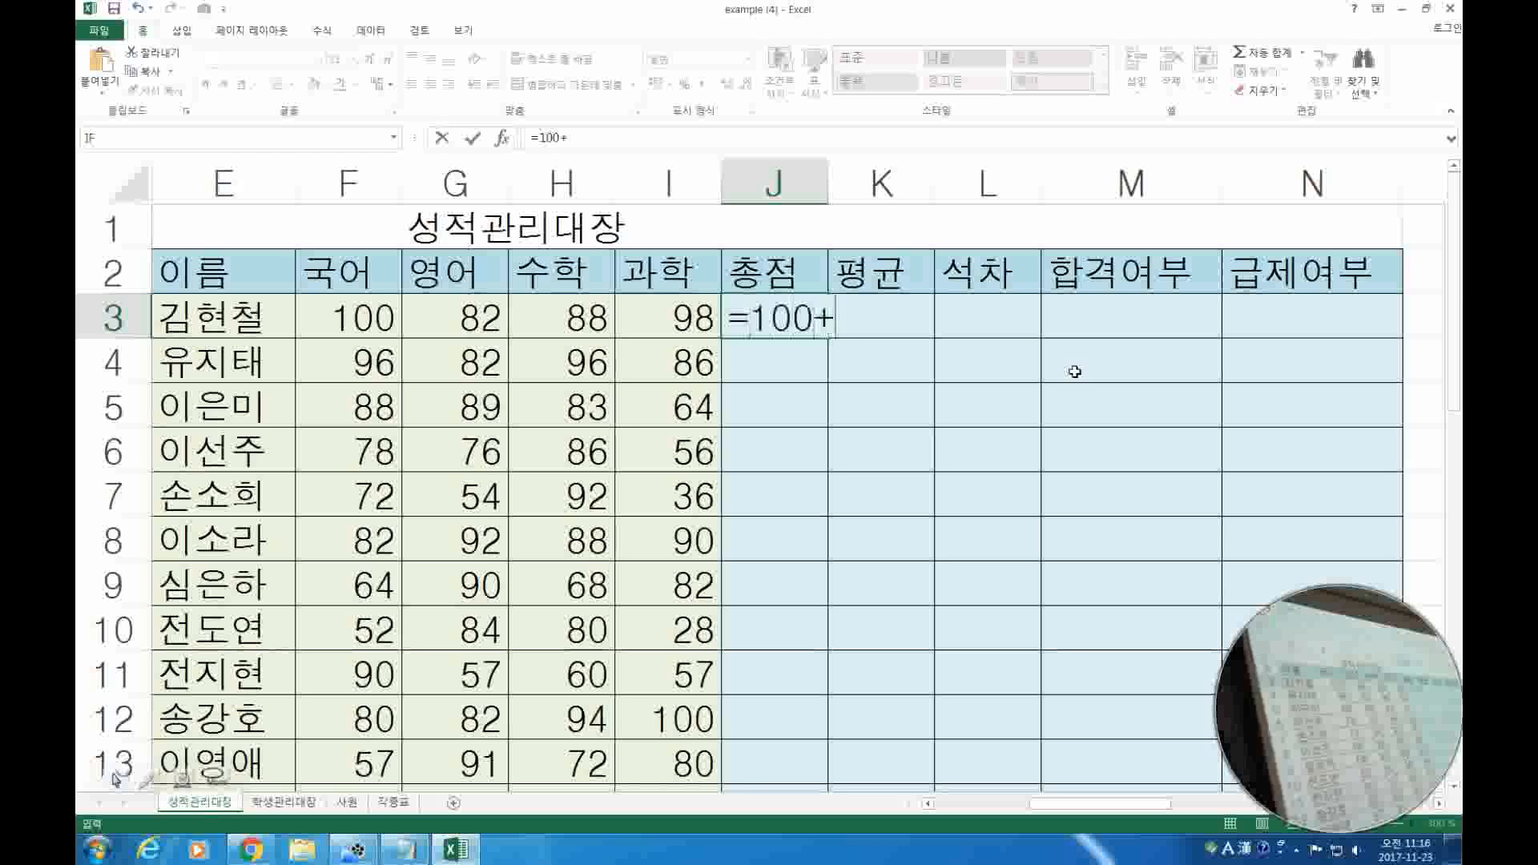
type("82+")
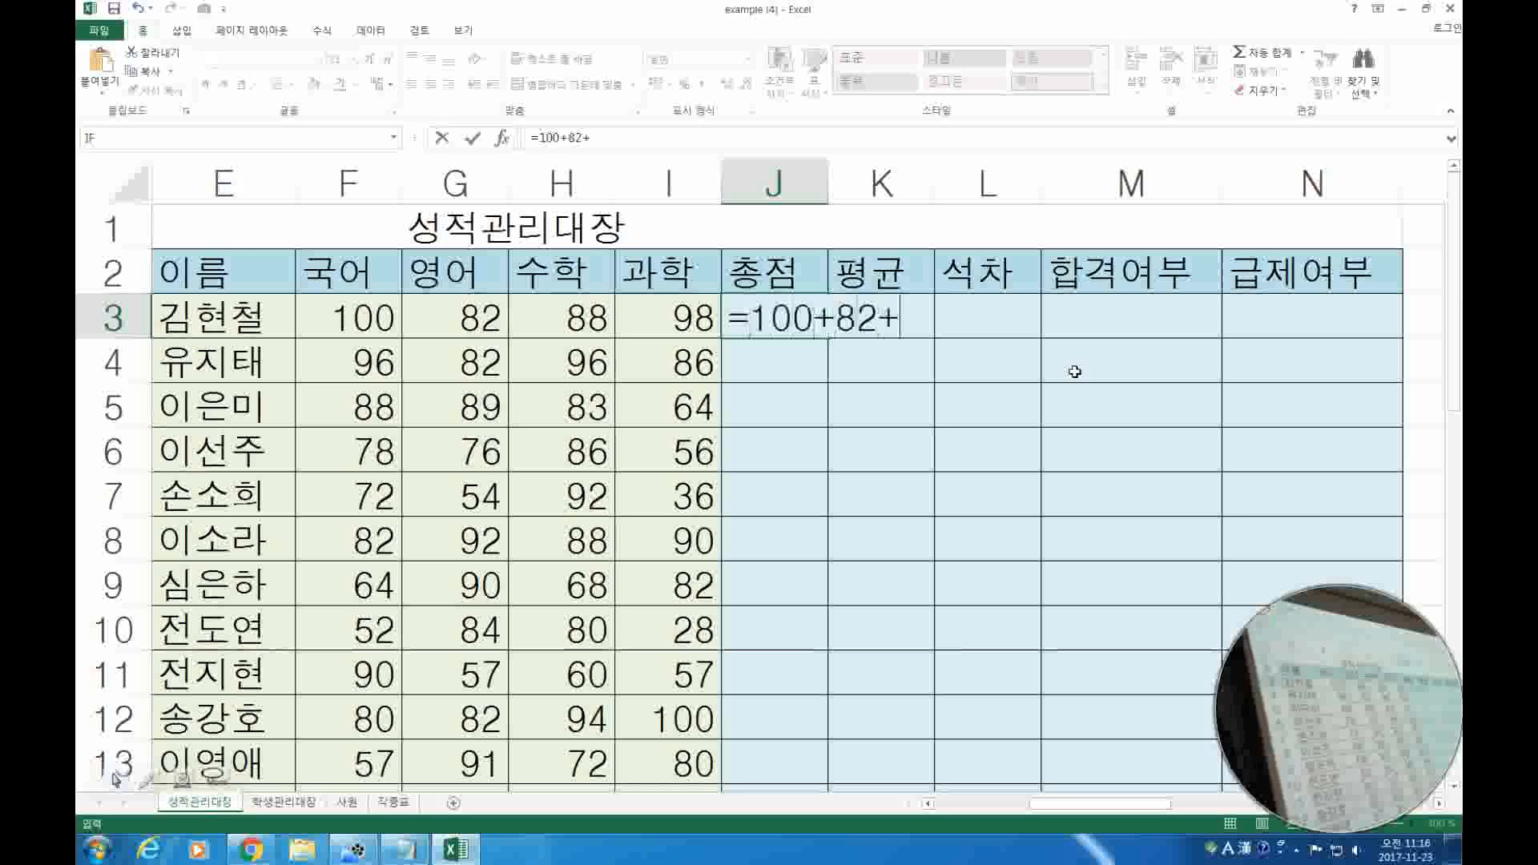
type("88")
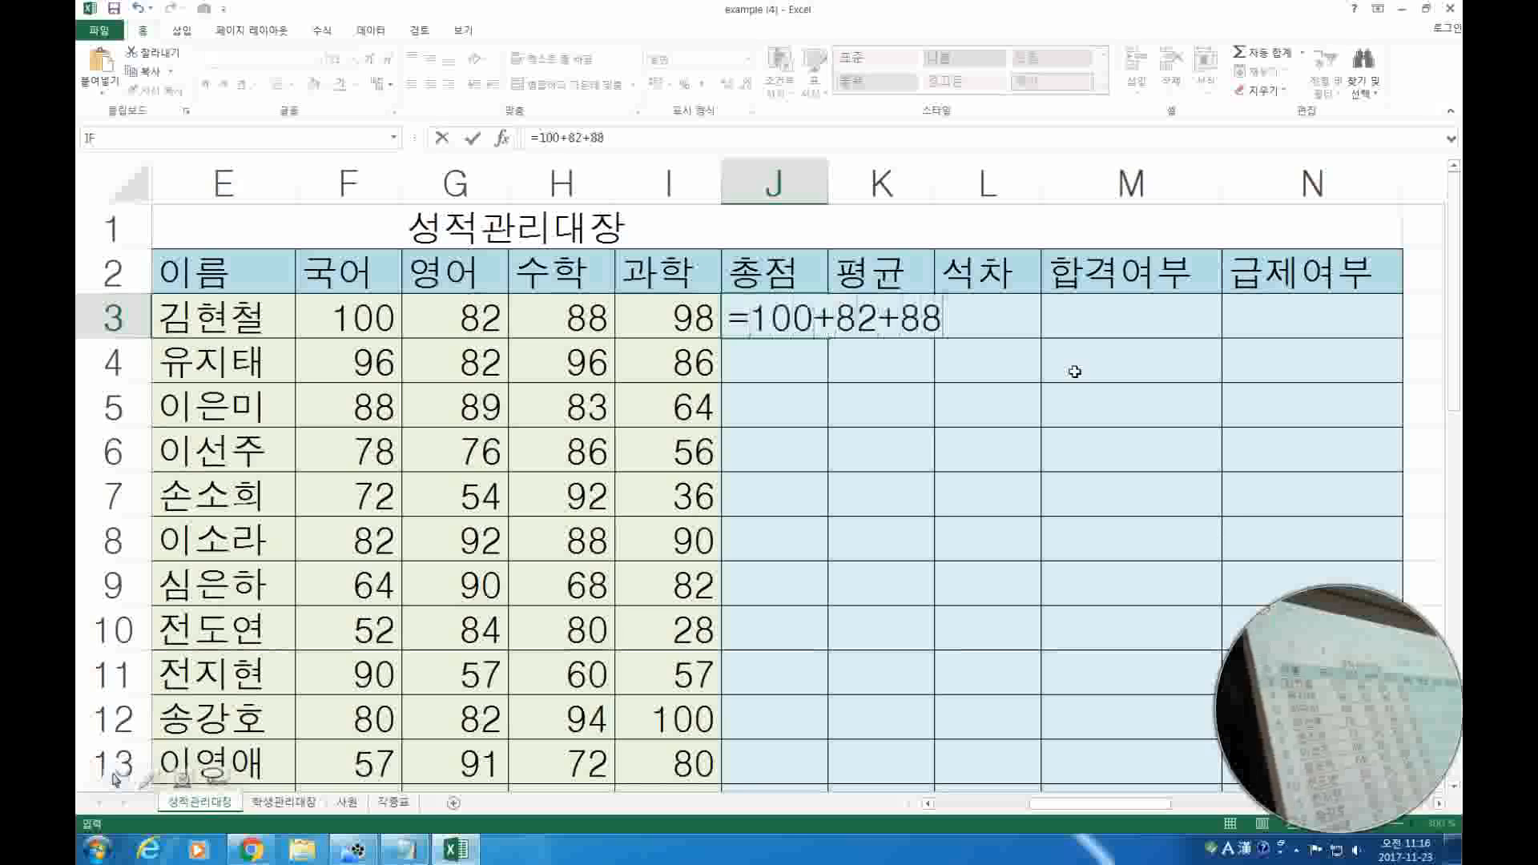
type("+9")
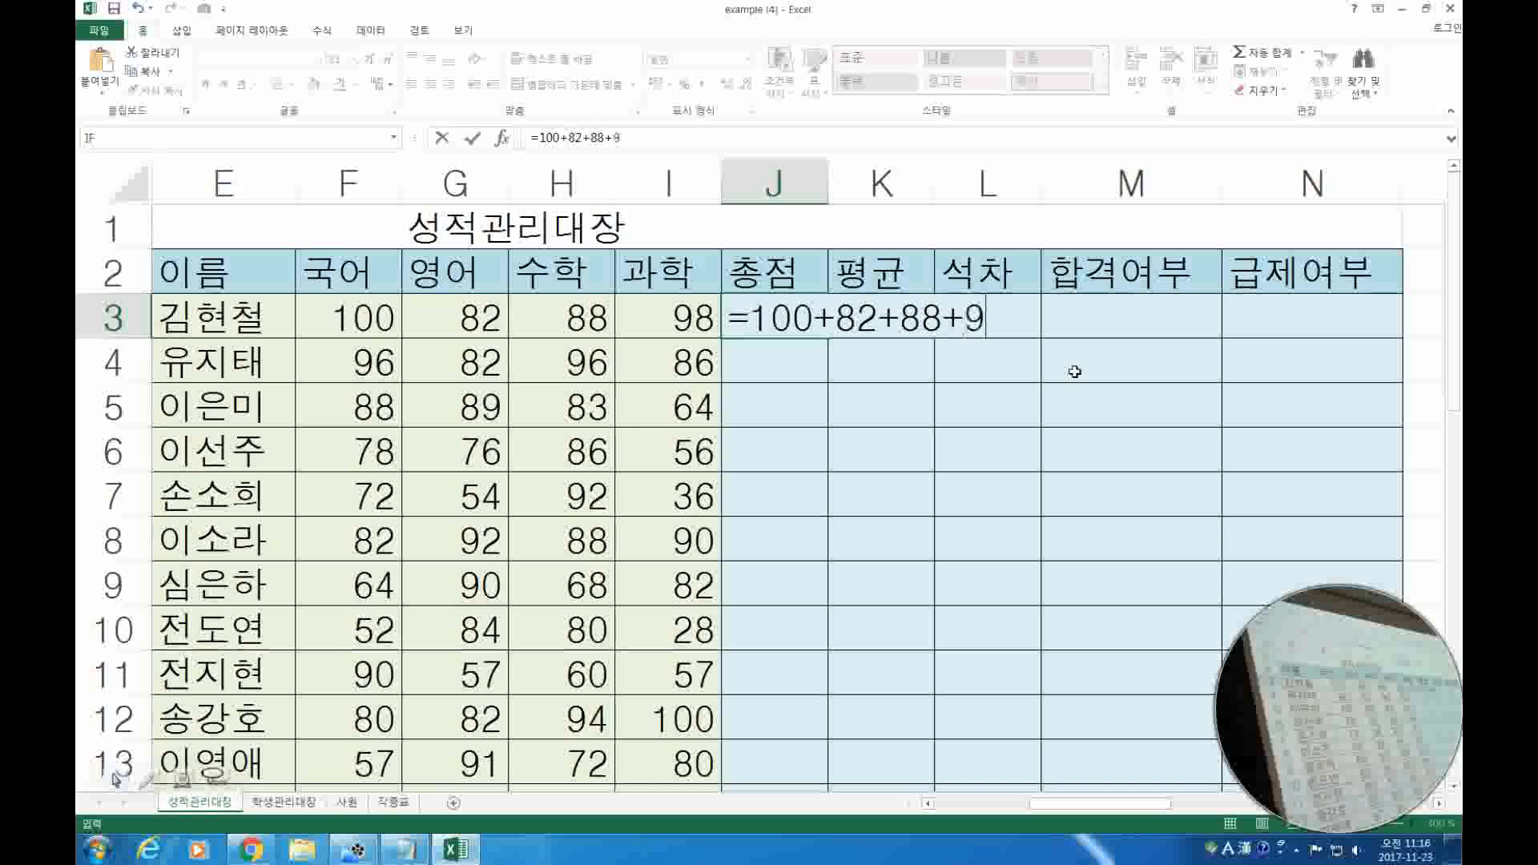
type("8")
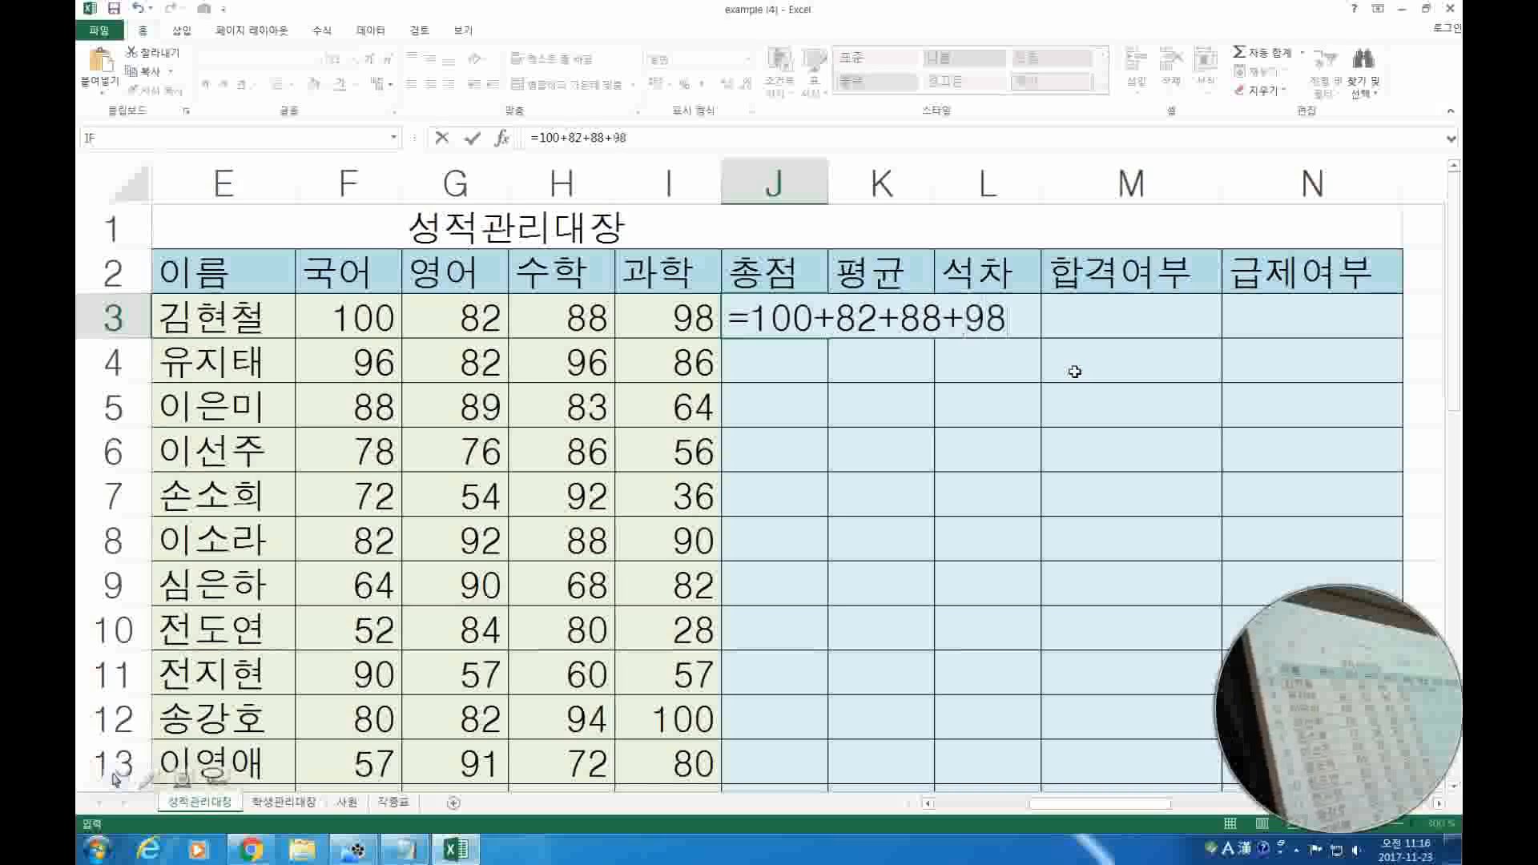
key("Return")
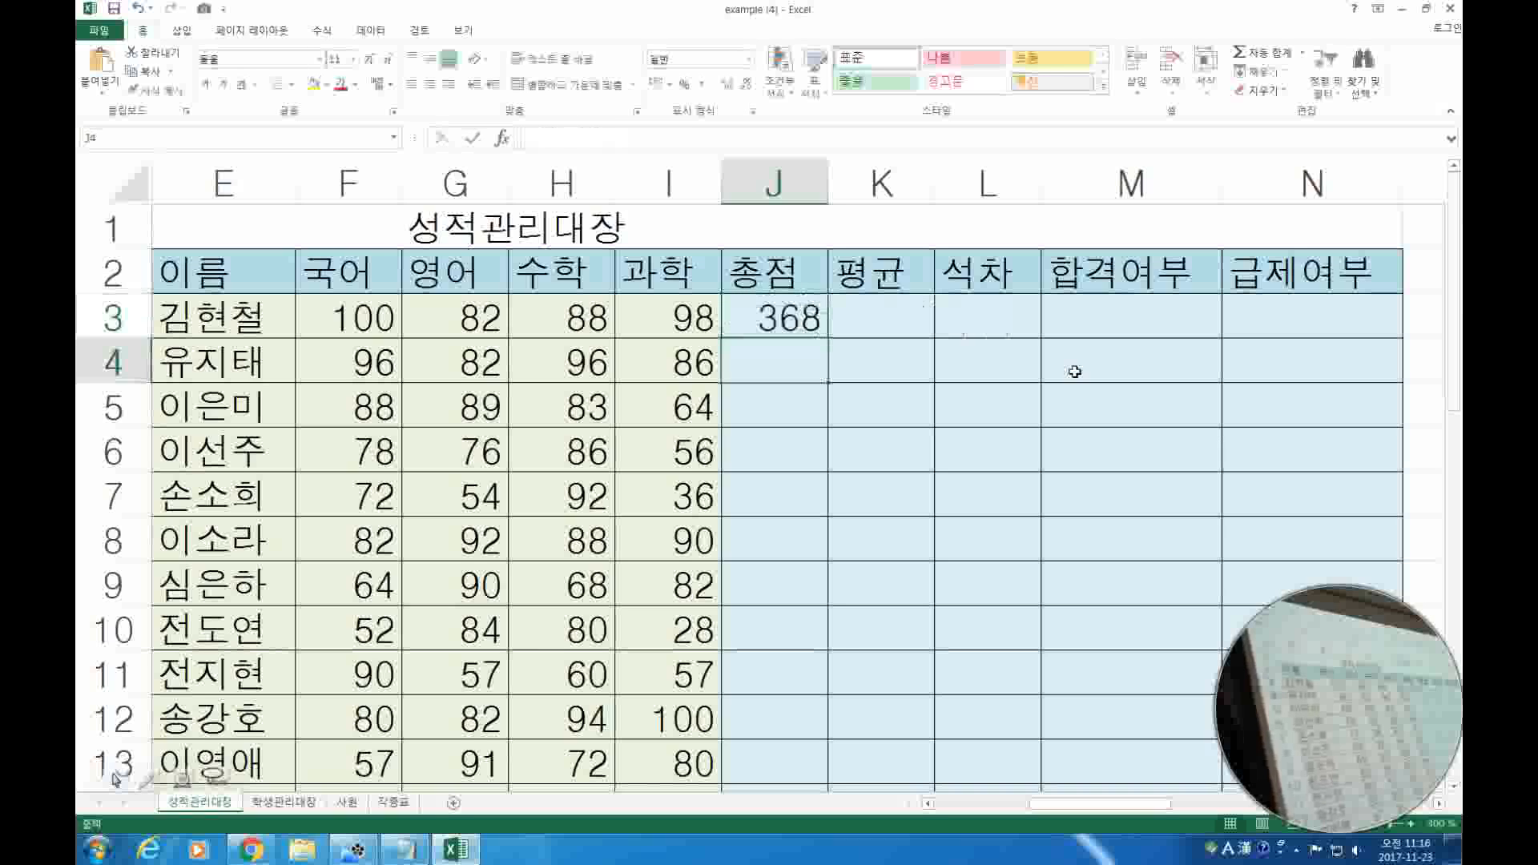
Inspect the formula behind the total in cell J3 without changing it.
key("Up")
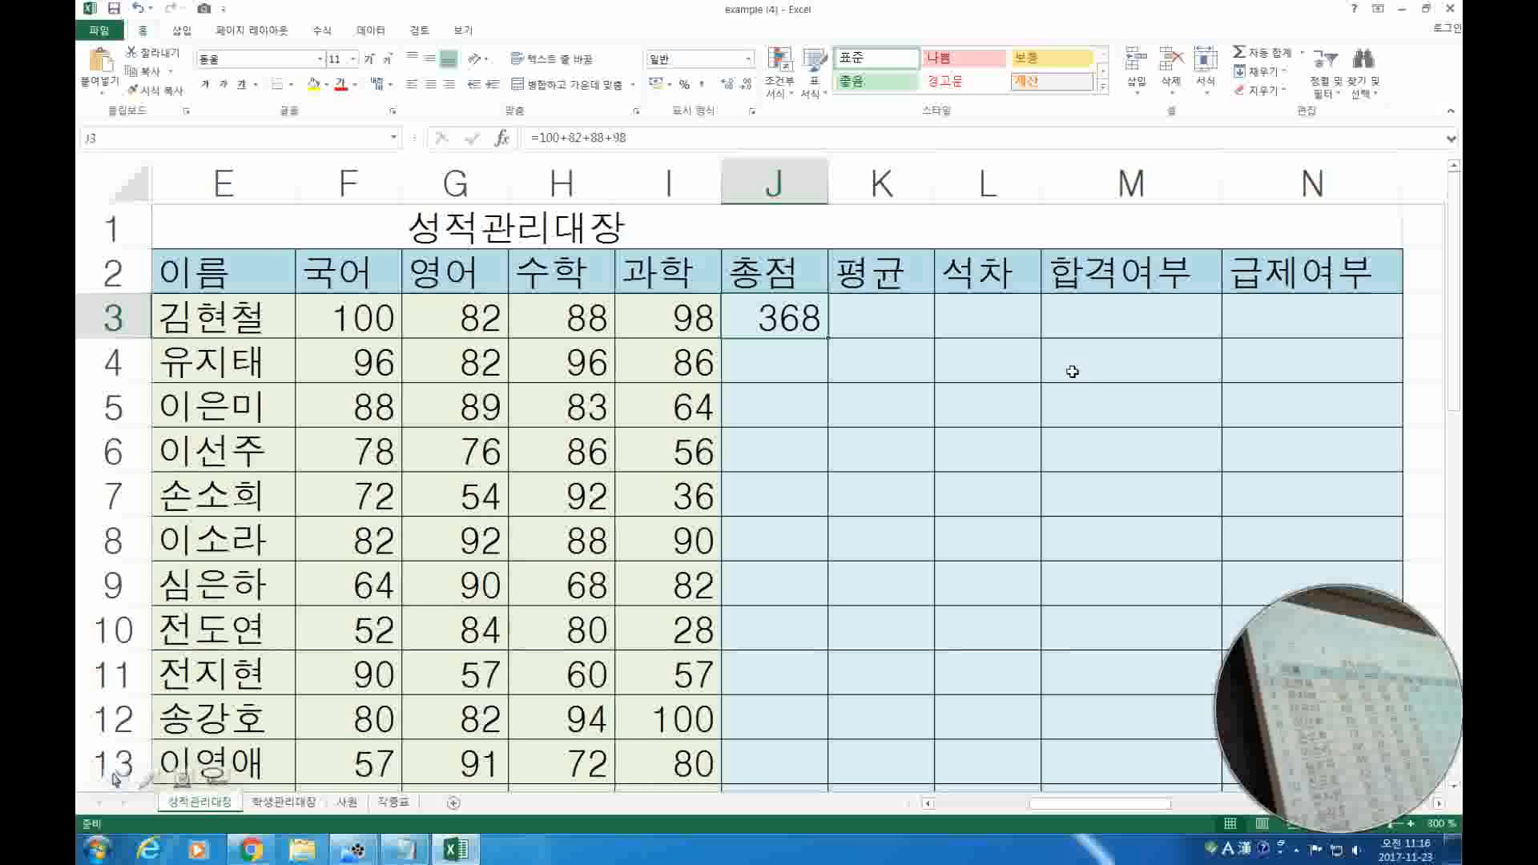
double_click(788, 317)
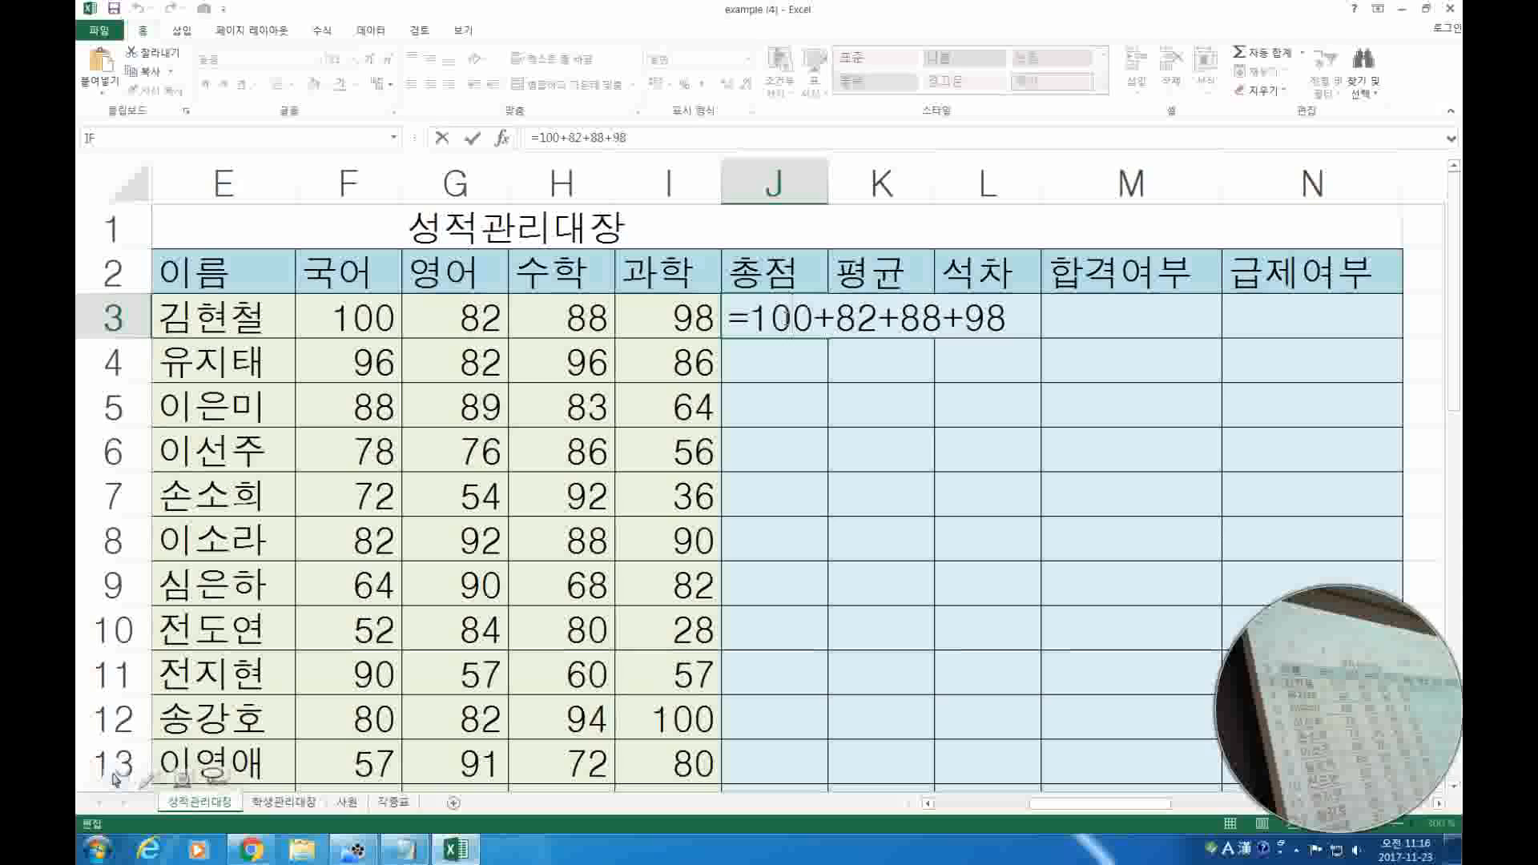
key("Return")
left_click(786, 318)
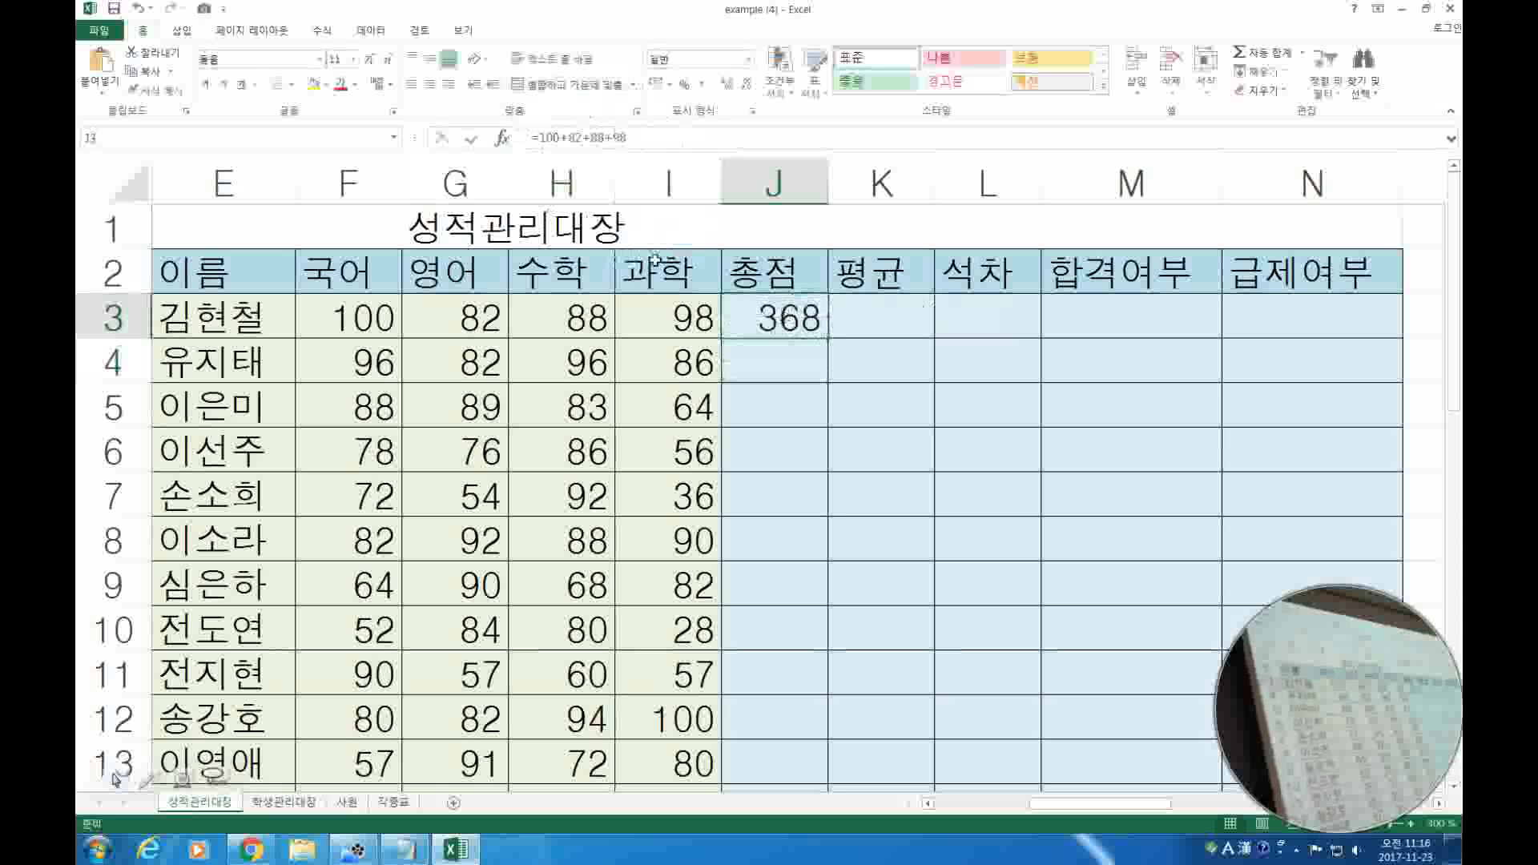
left_click(764, 366)
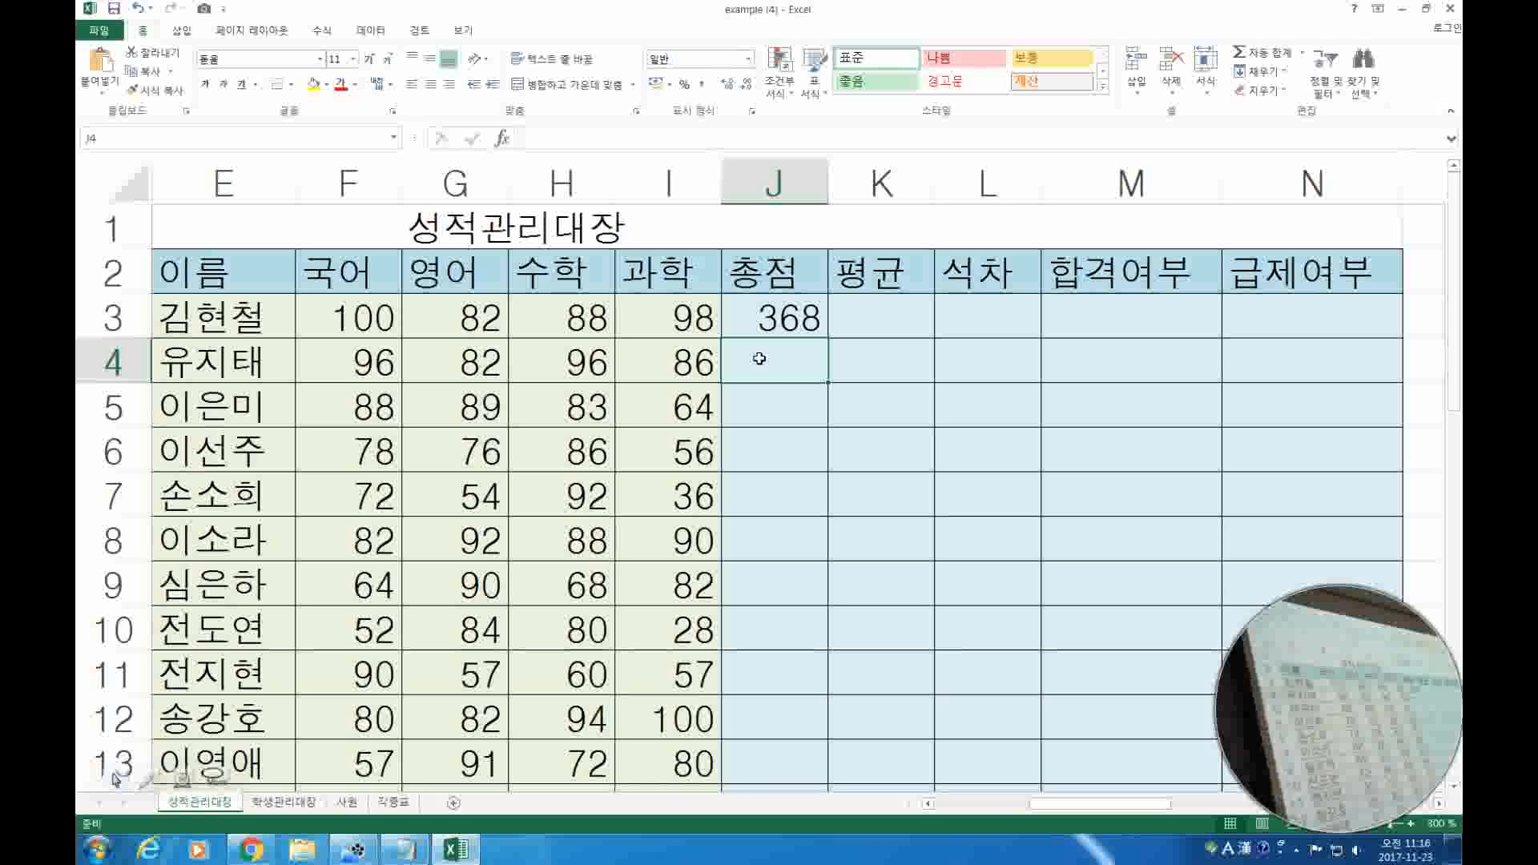
type("=96")
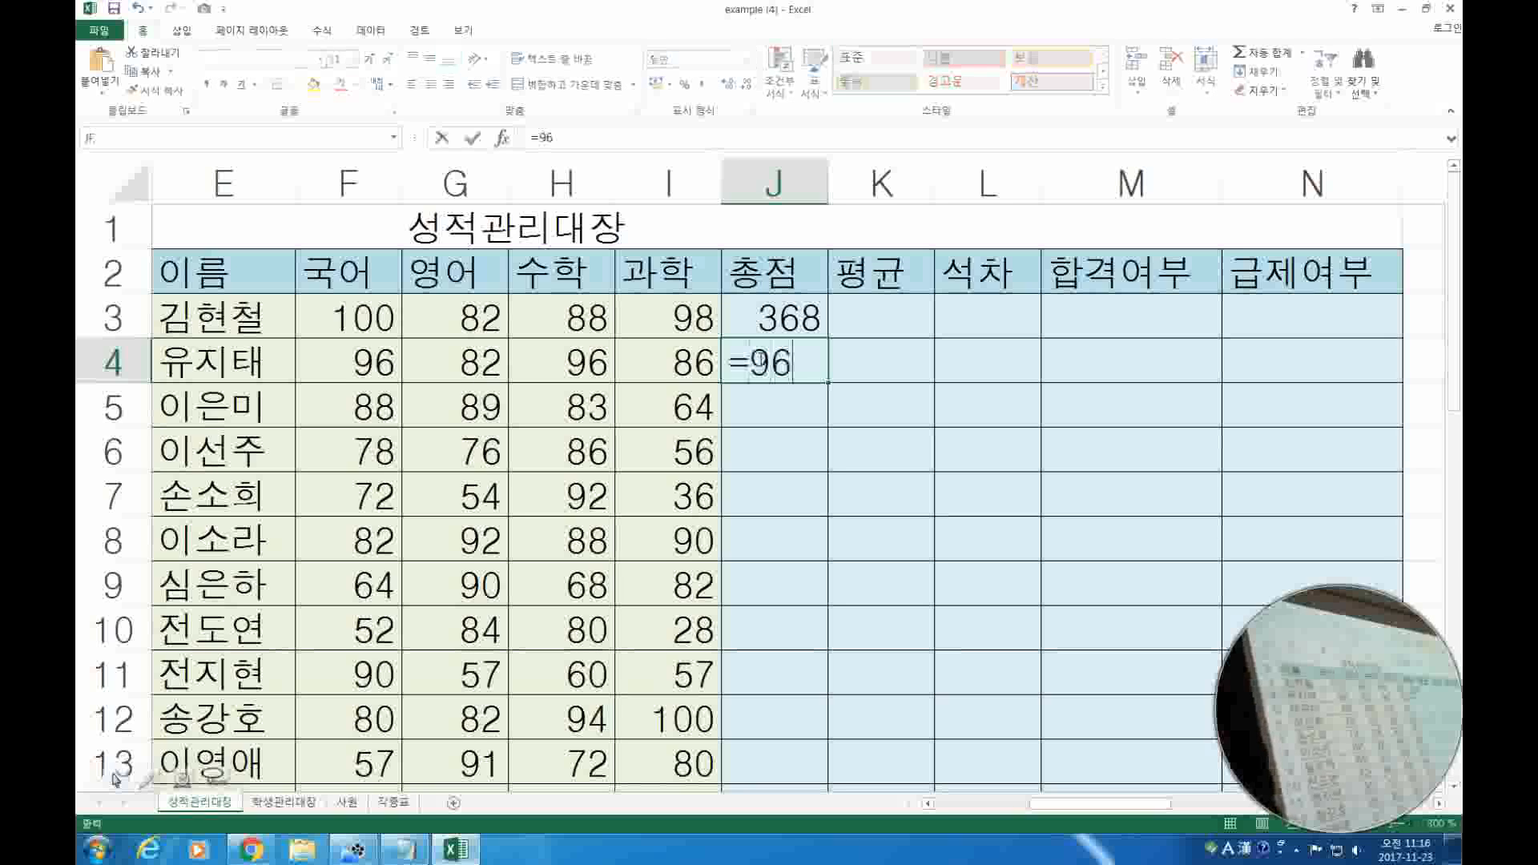
type("+8")
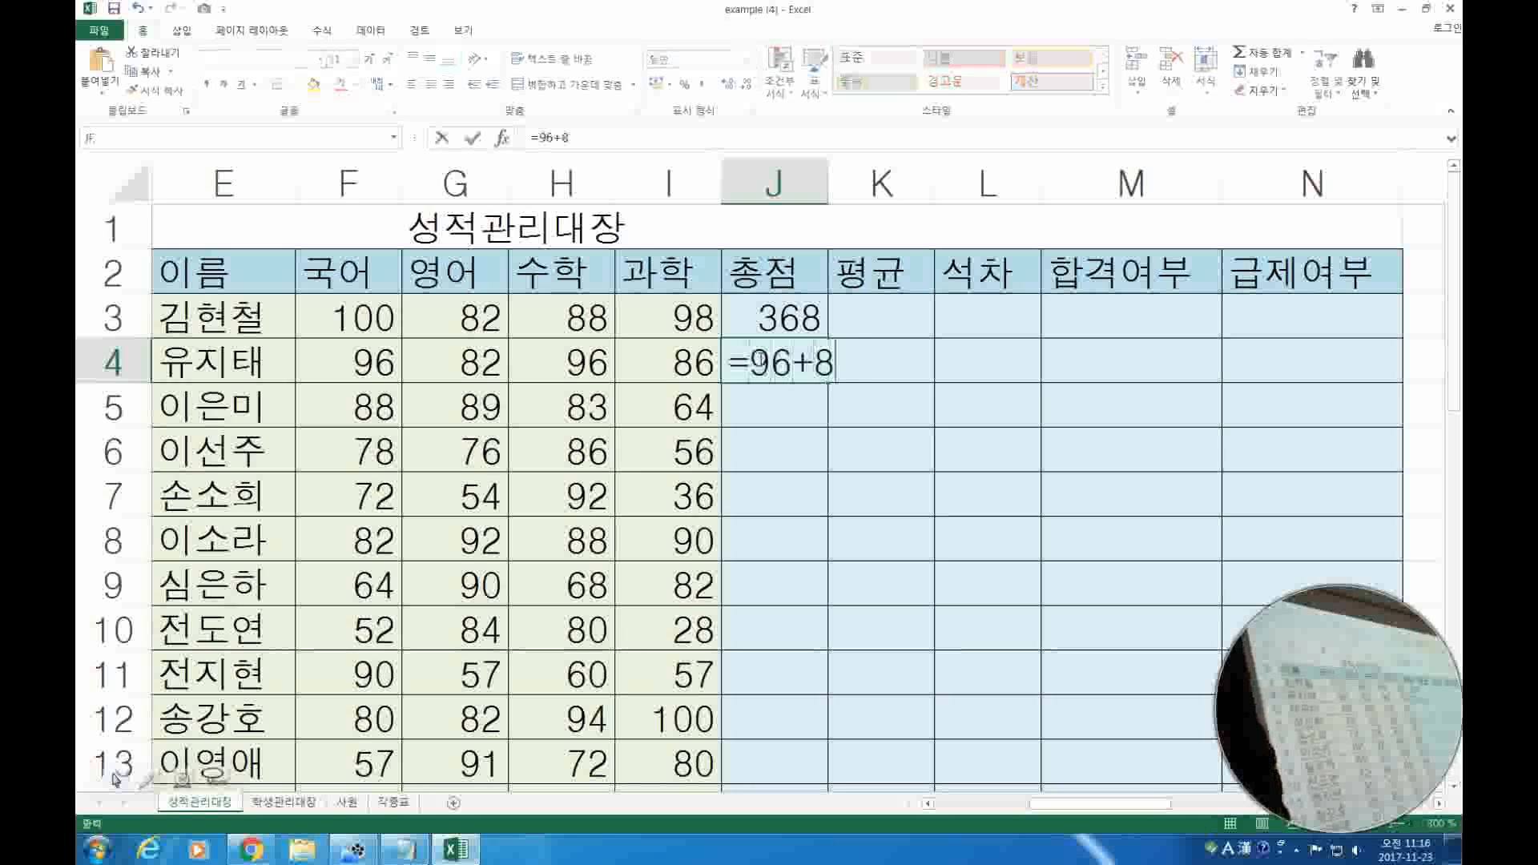
type("2+")
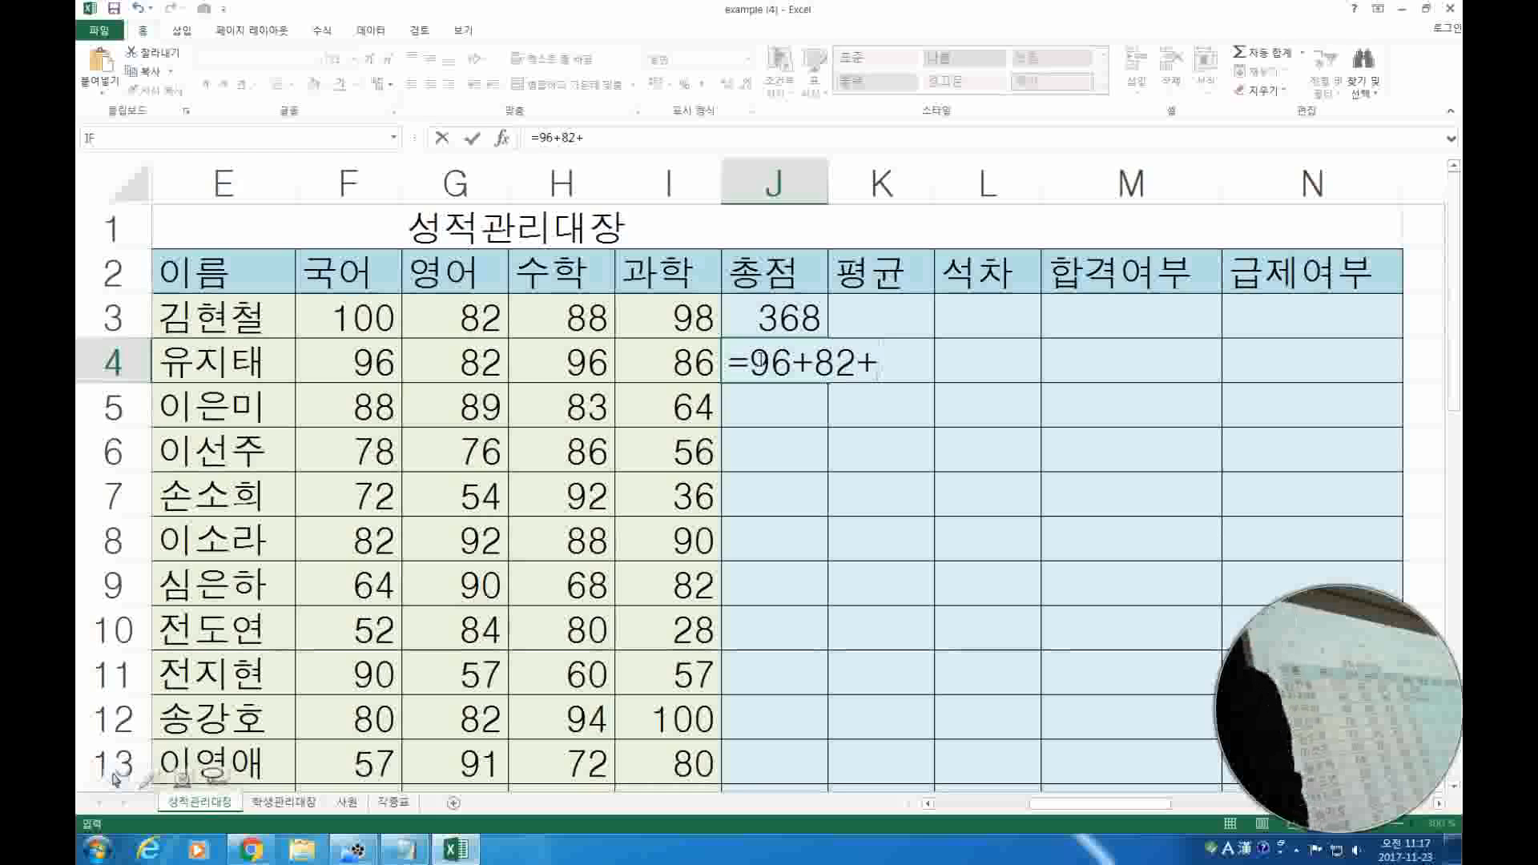
key("Return")
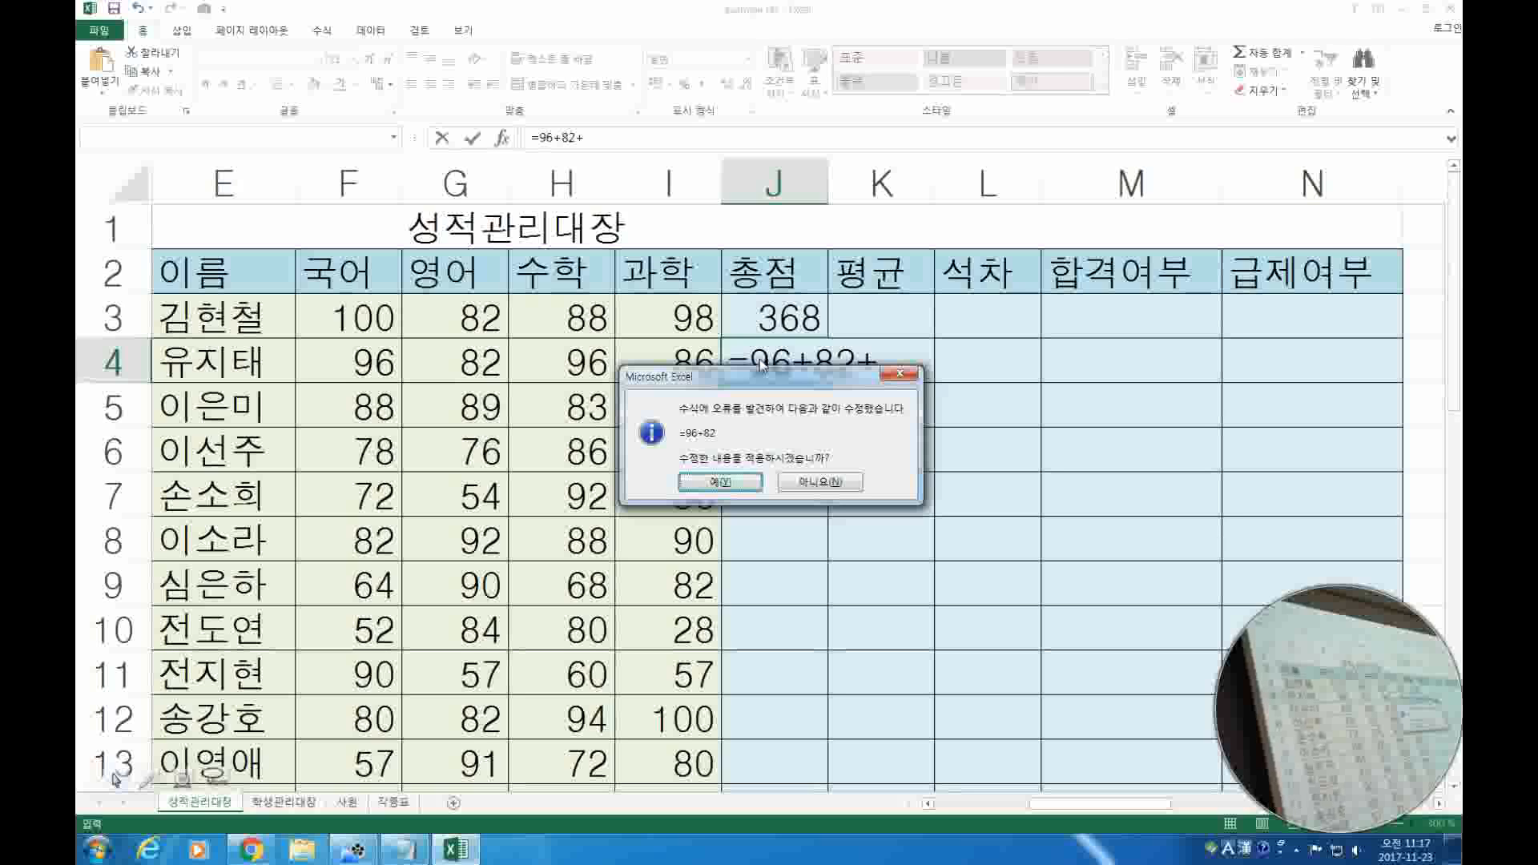
key("n")
key("Return")
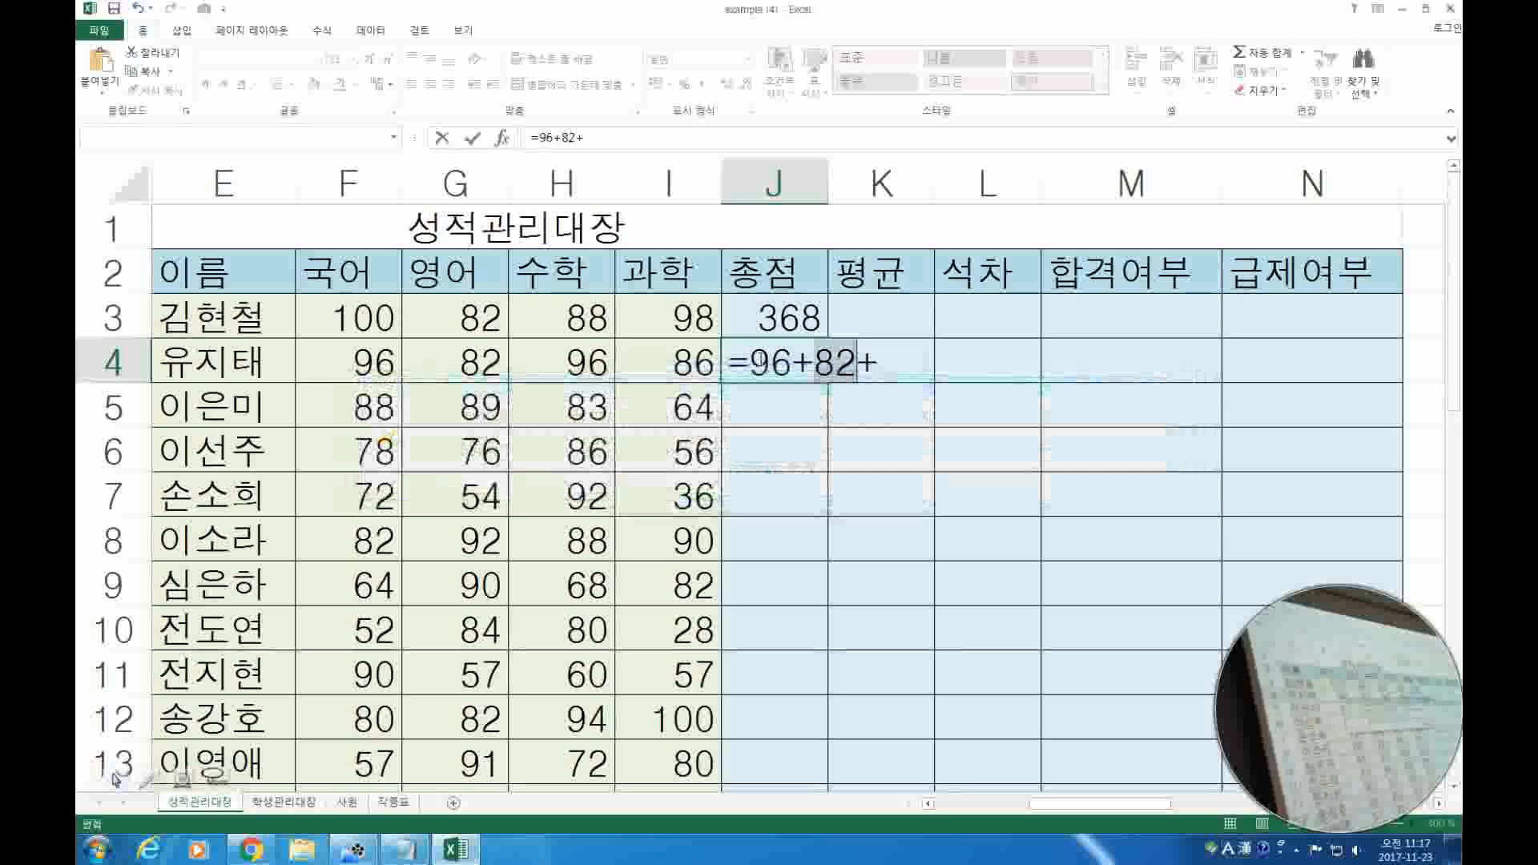
key("Escape")
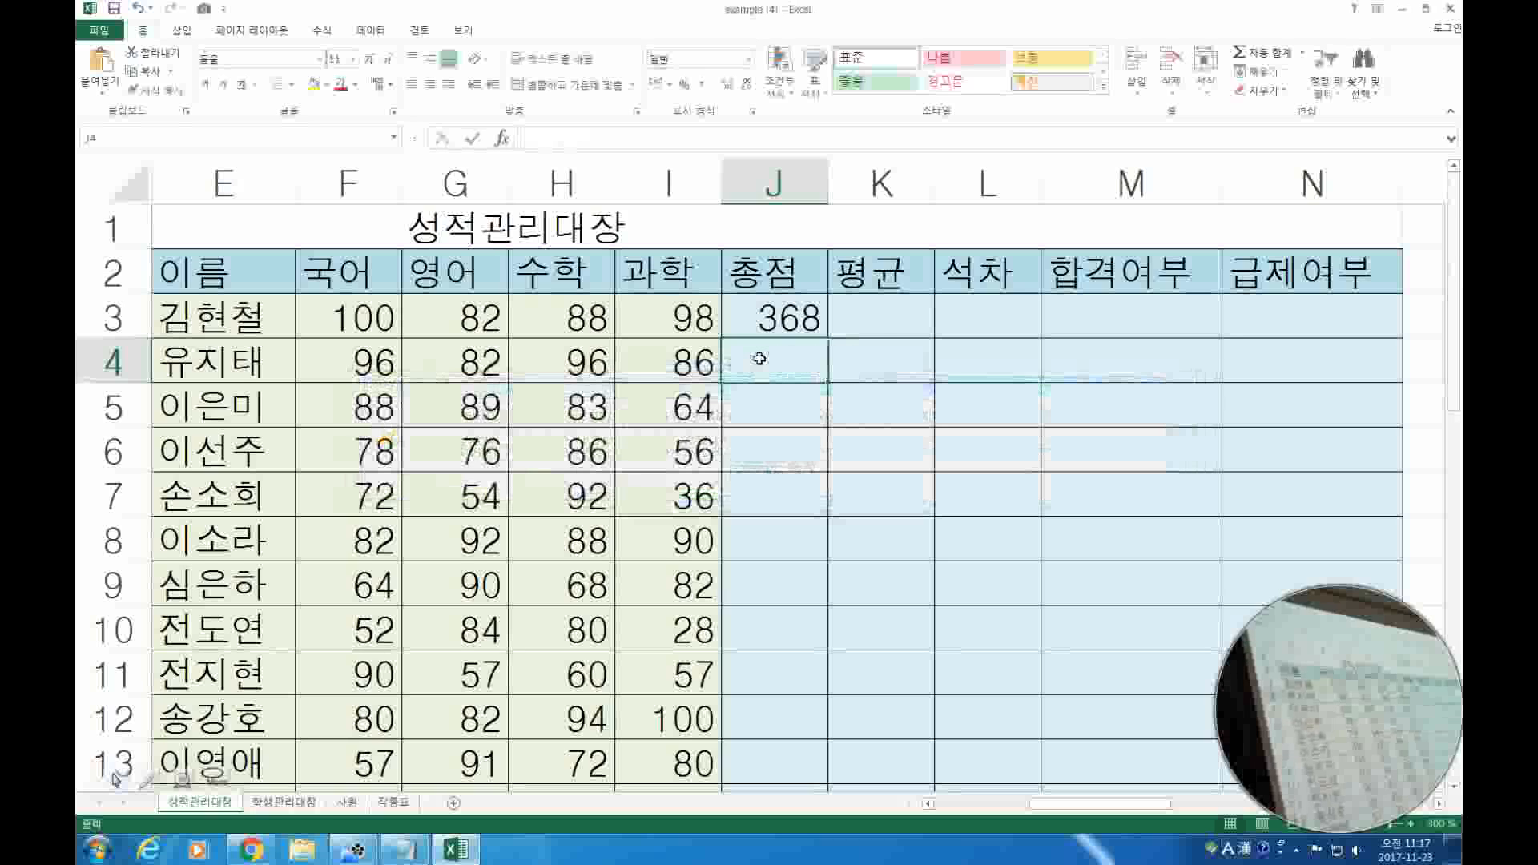
Replace the formula in cell J3 with =F3+G3+H3+I3 so the total refers to the four subject score cells.
key("Up")
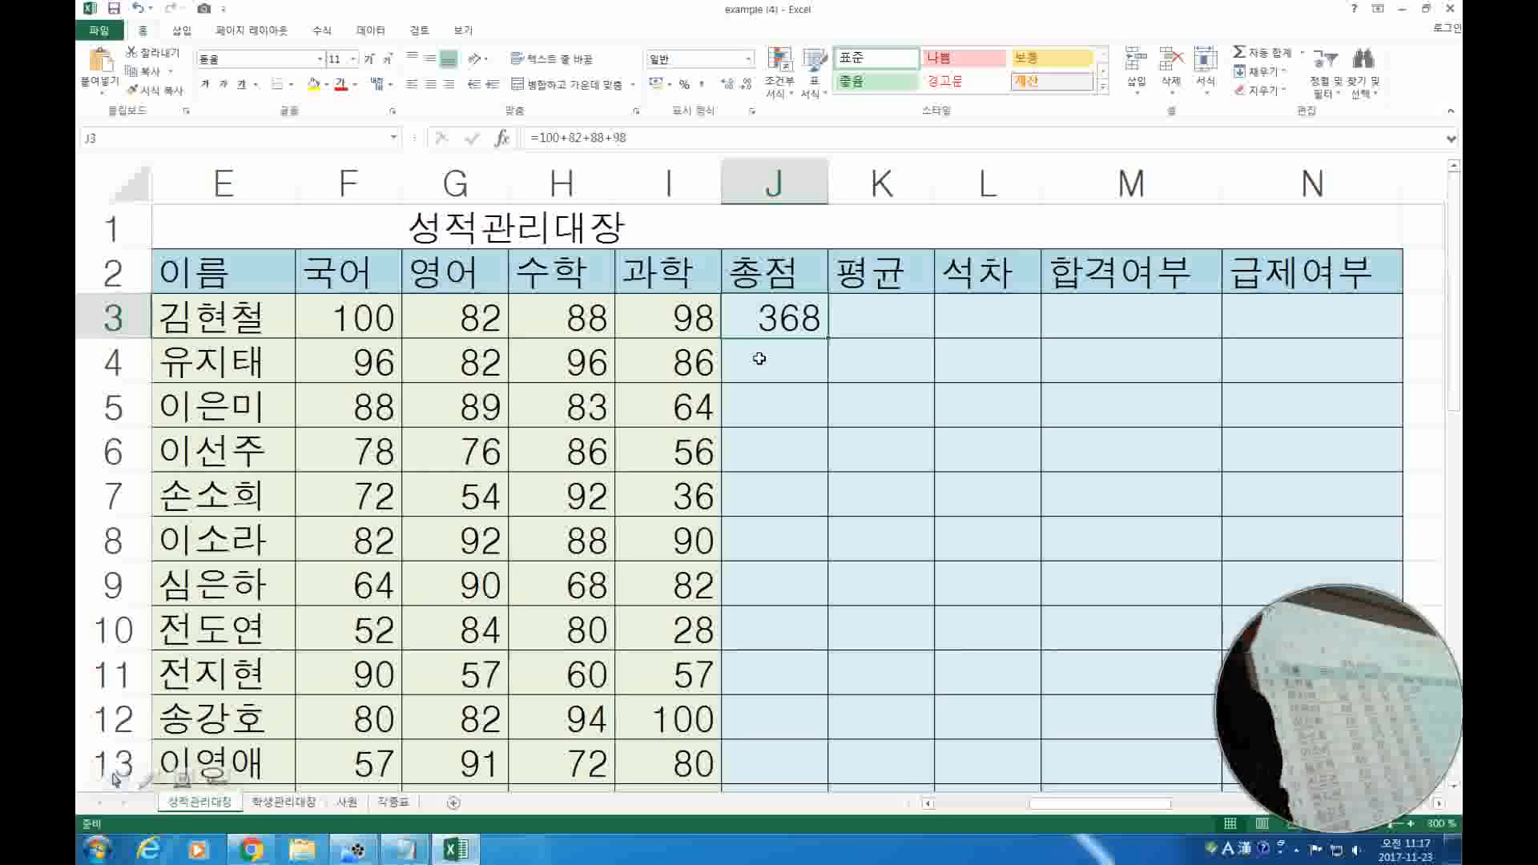
type("=")
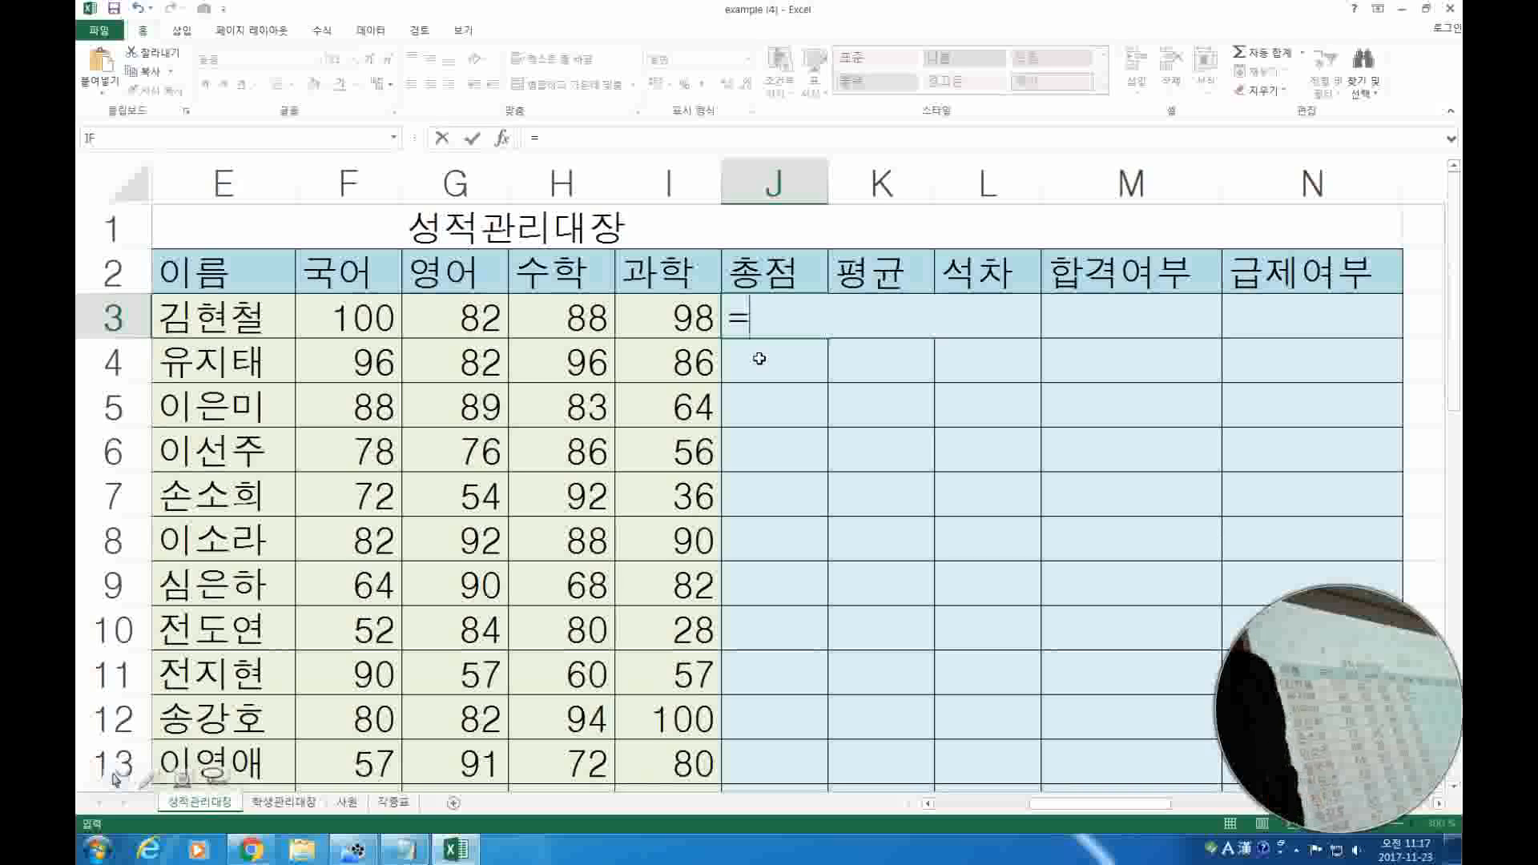
type("f3")
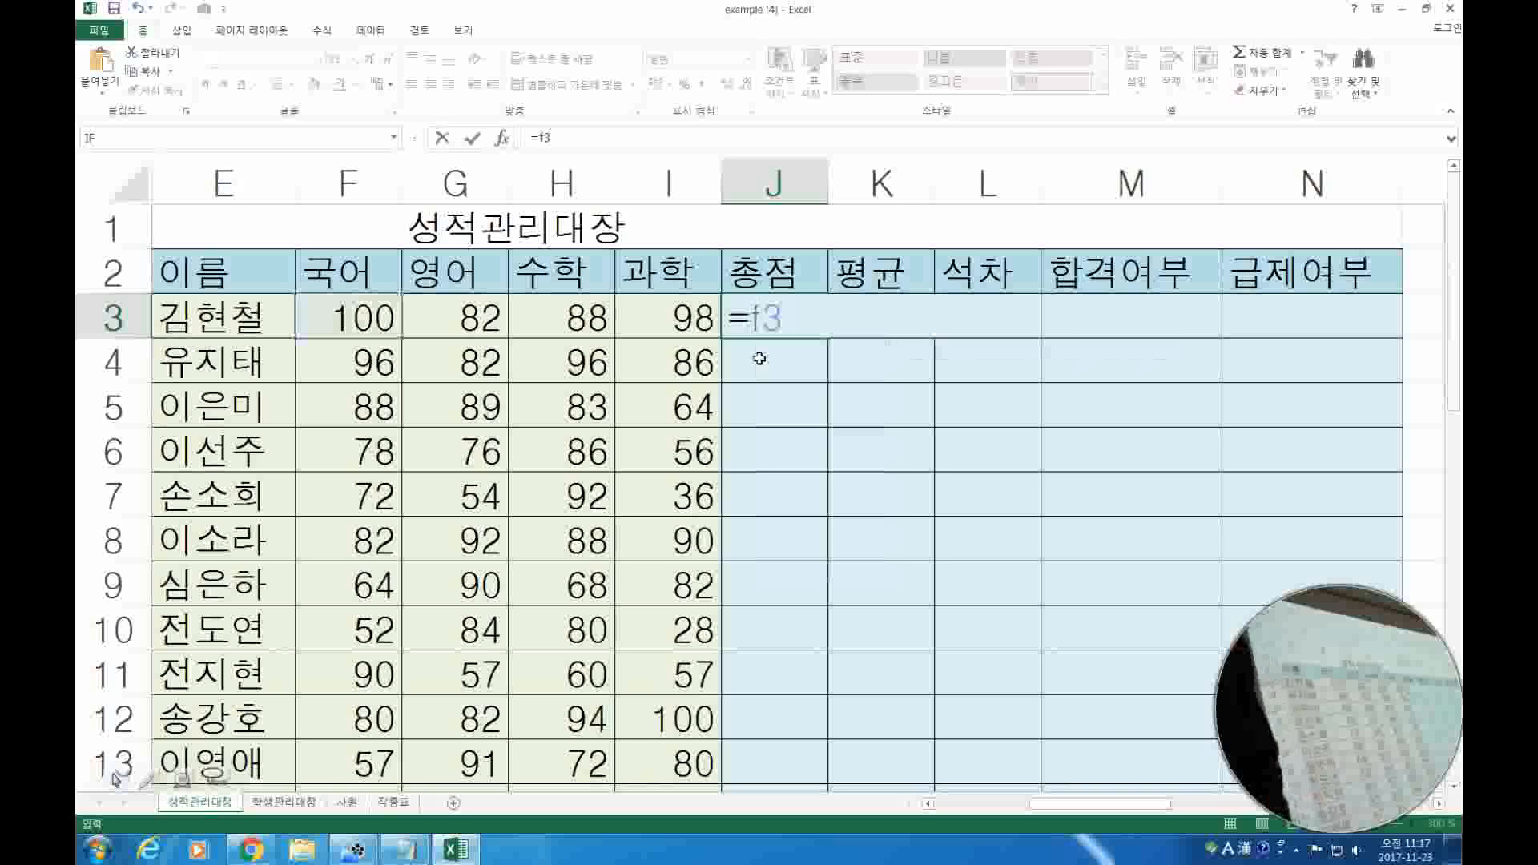
type("+")
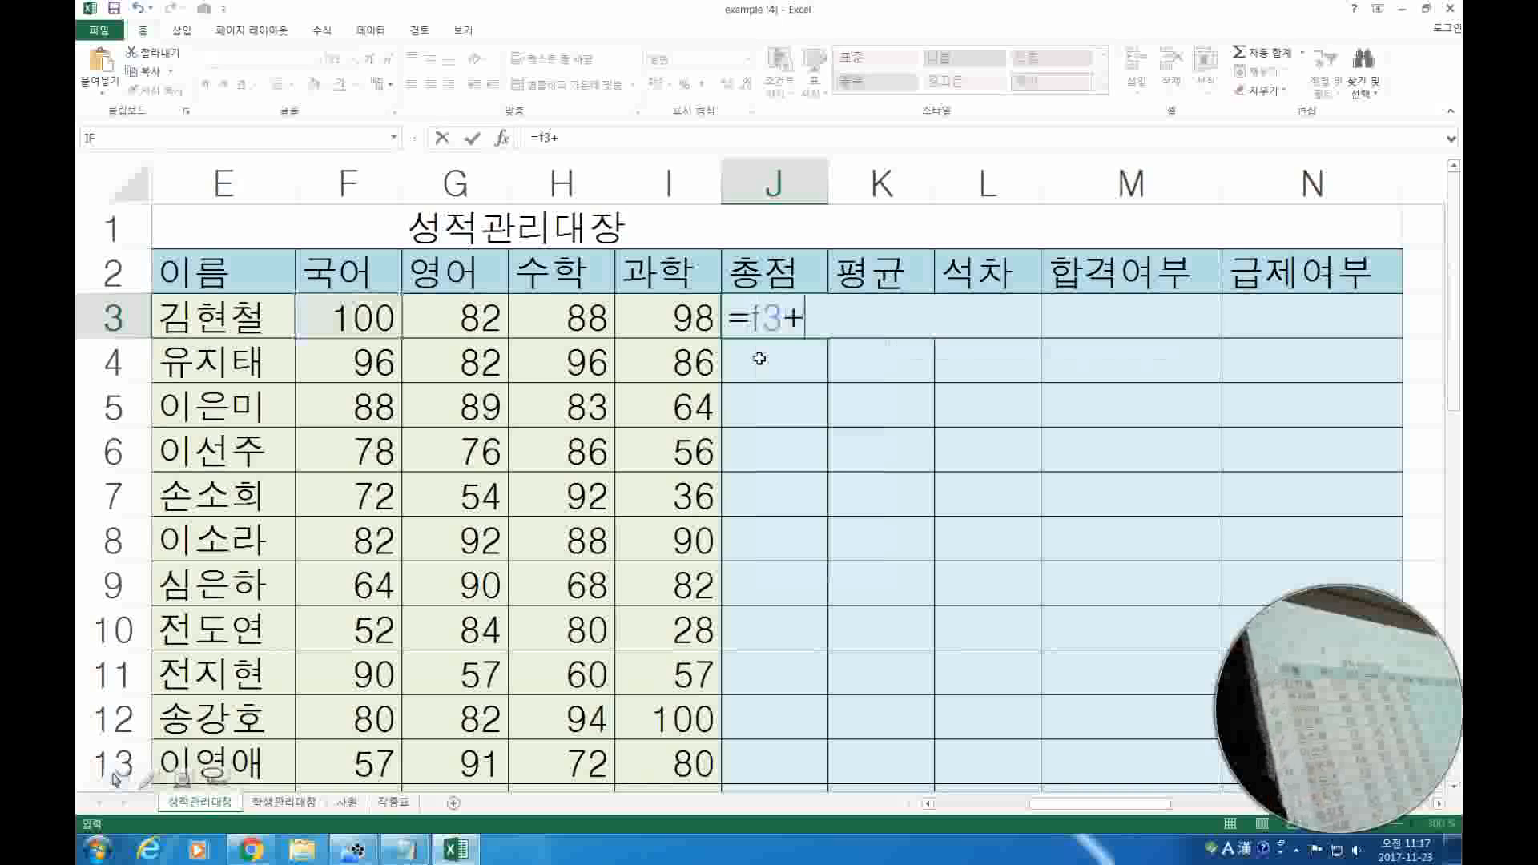
type("g3")
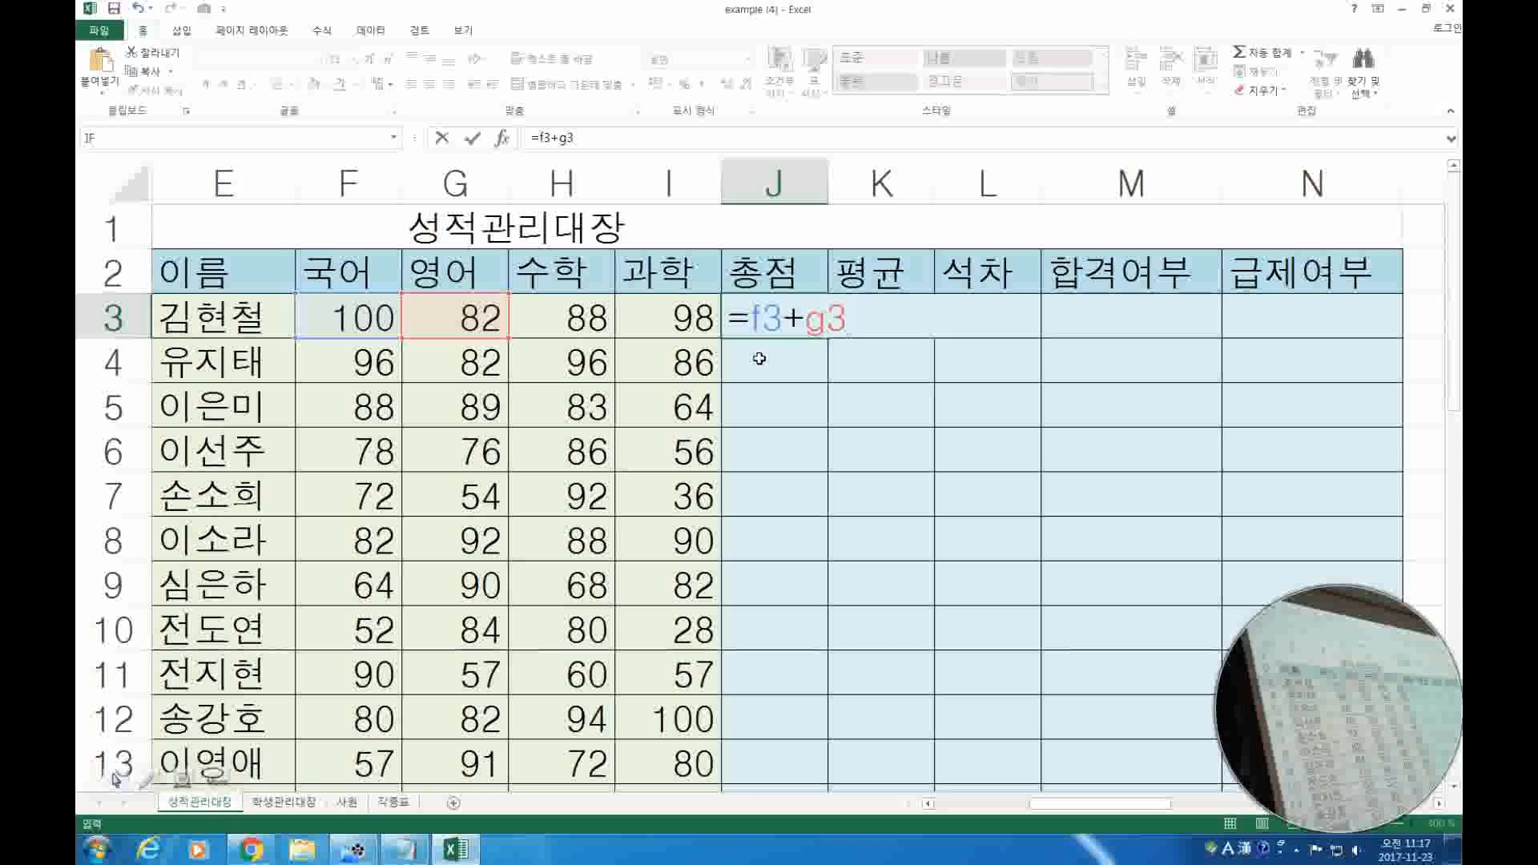
type("+")
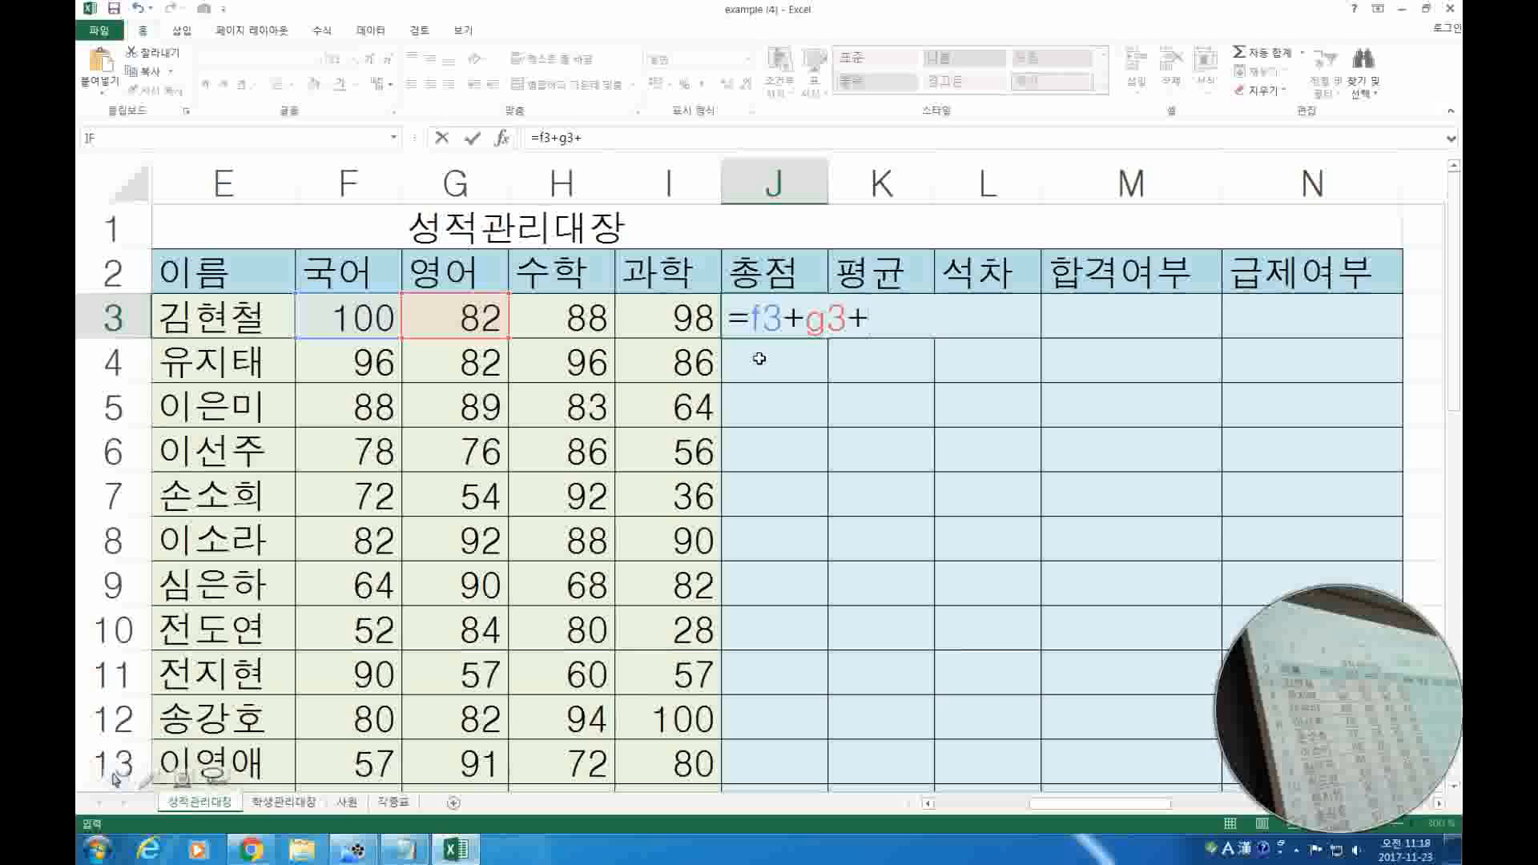
left_click(580, 319)
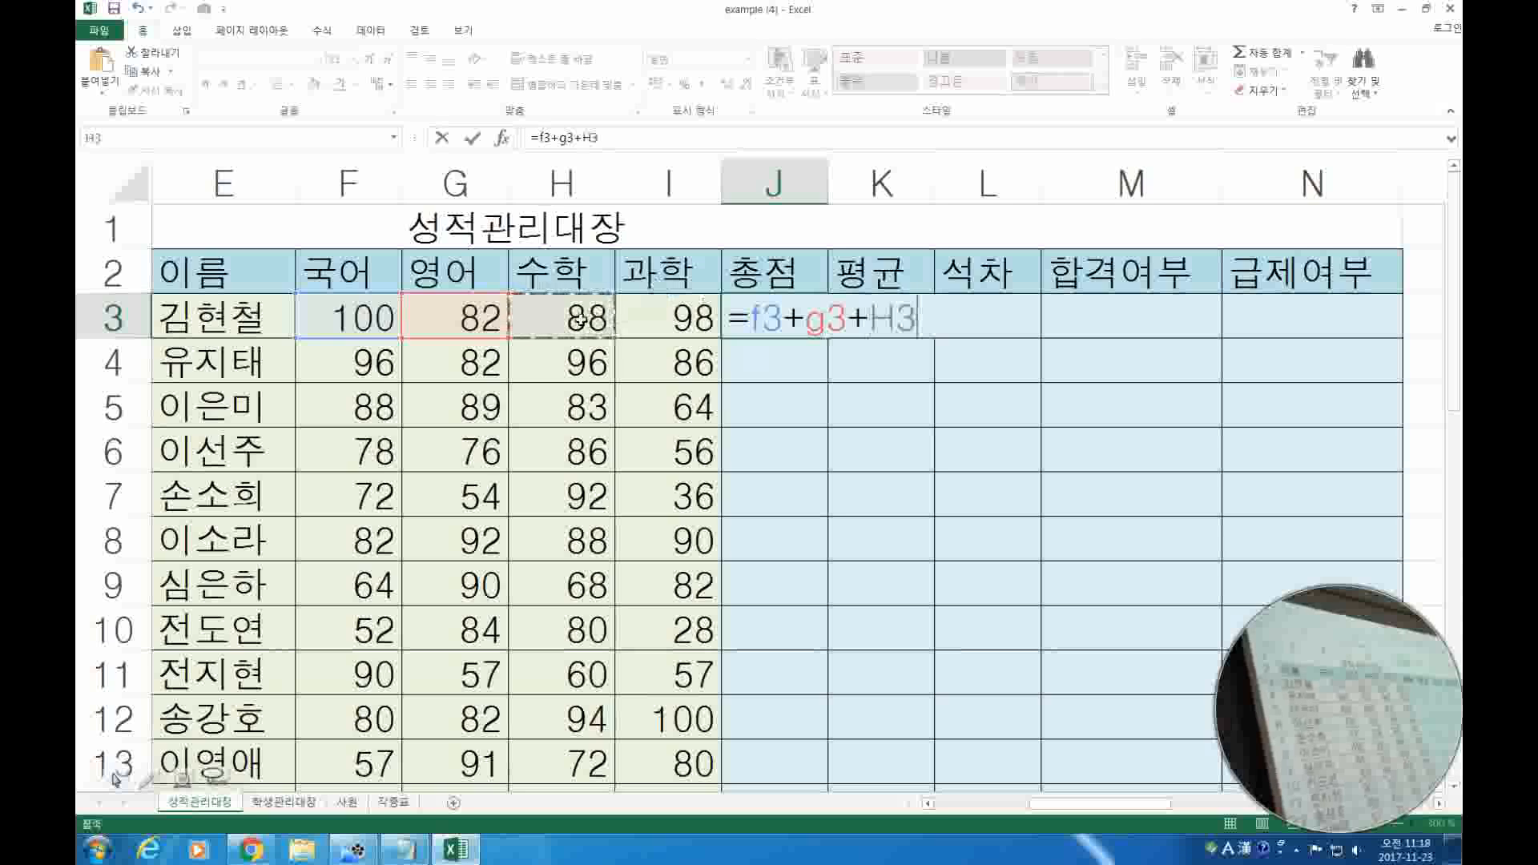
type("+")
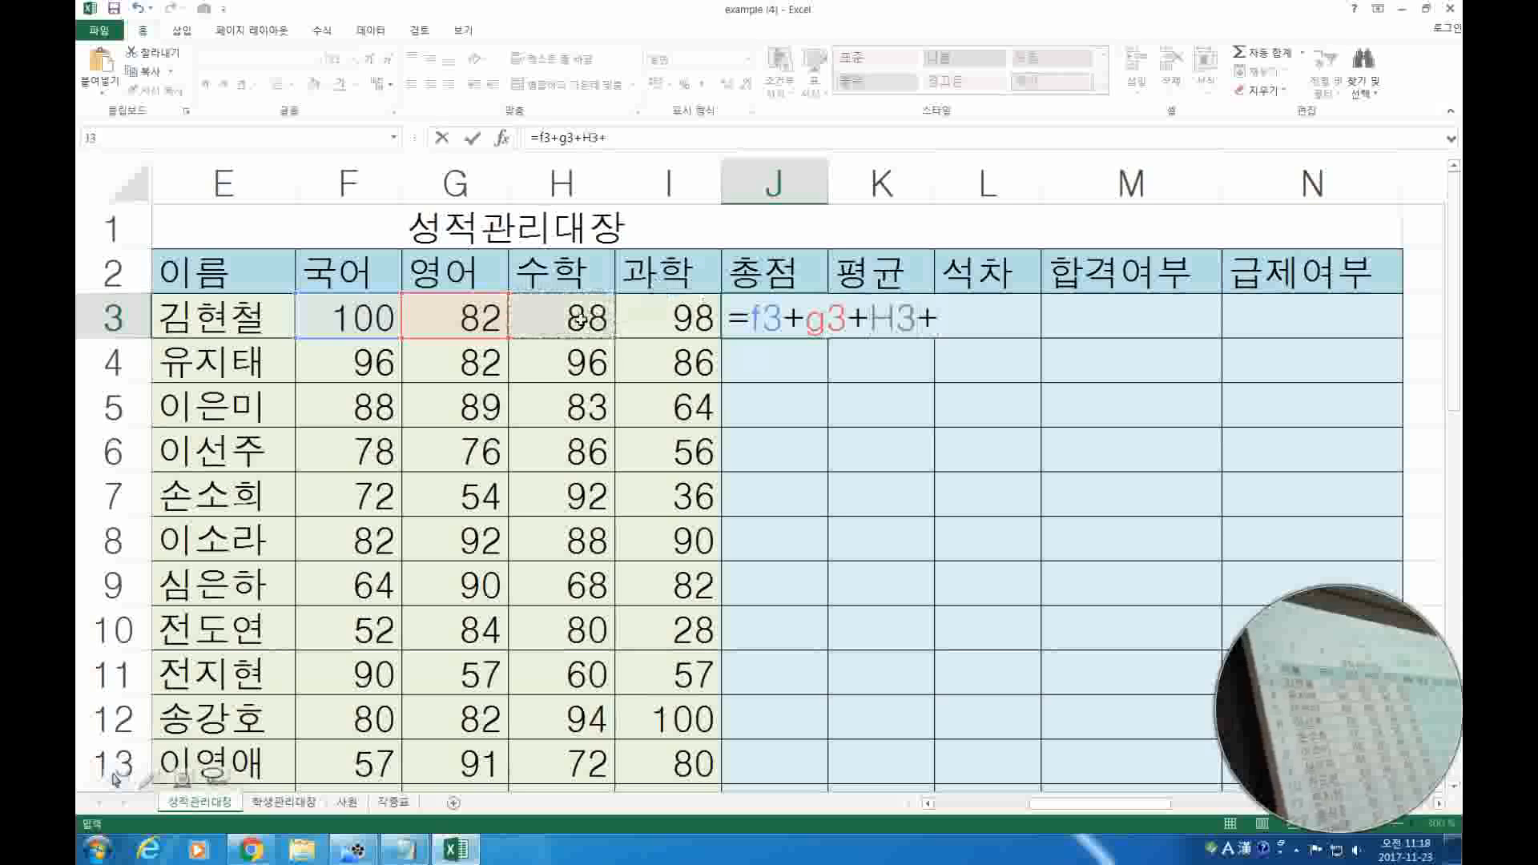
left_click(677, 314)
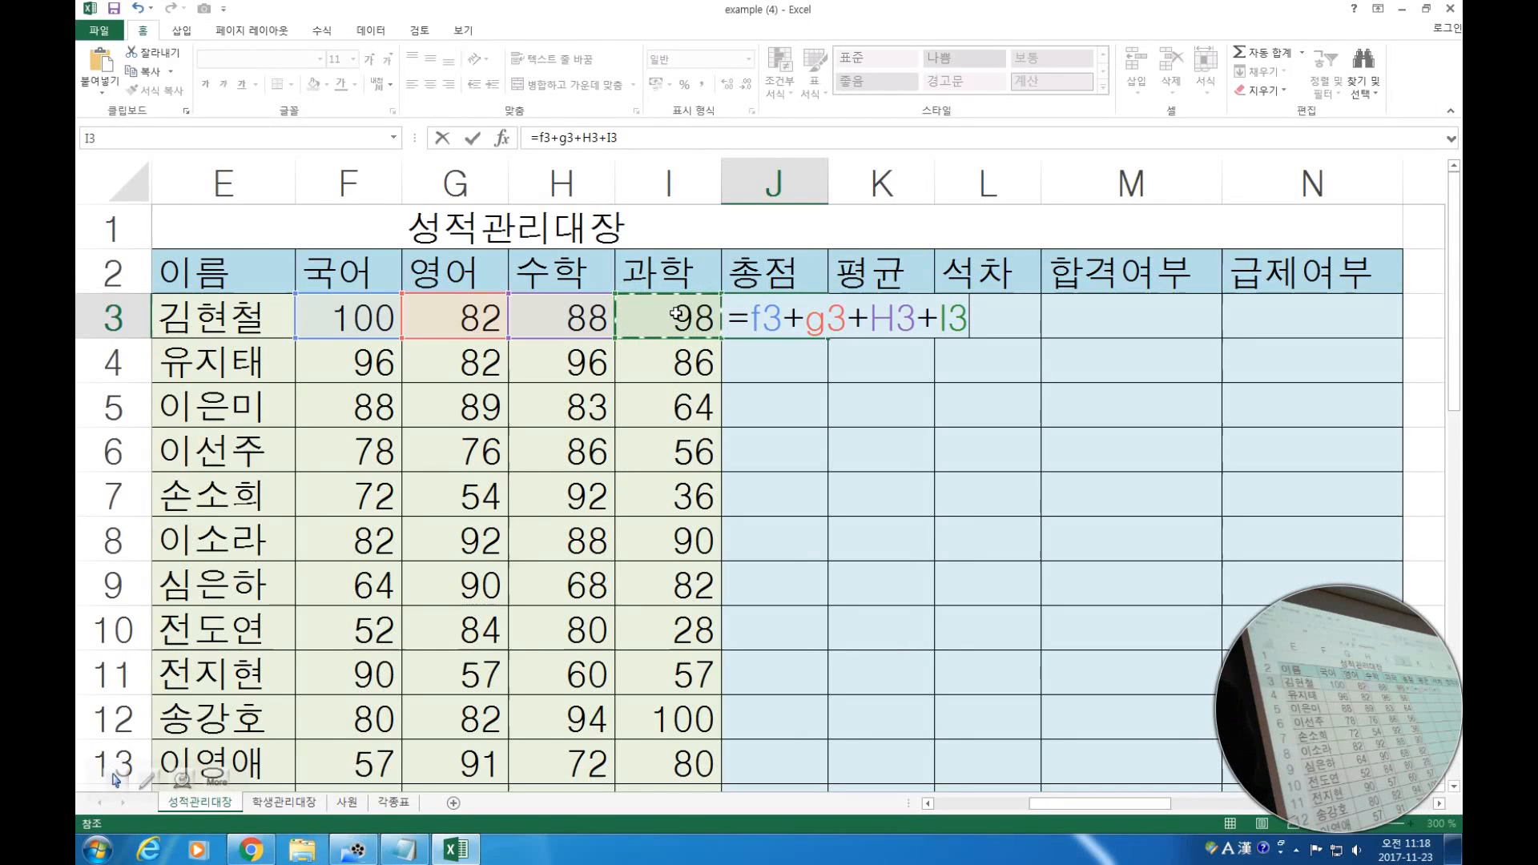
key("ctrl+Return")
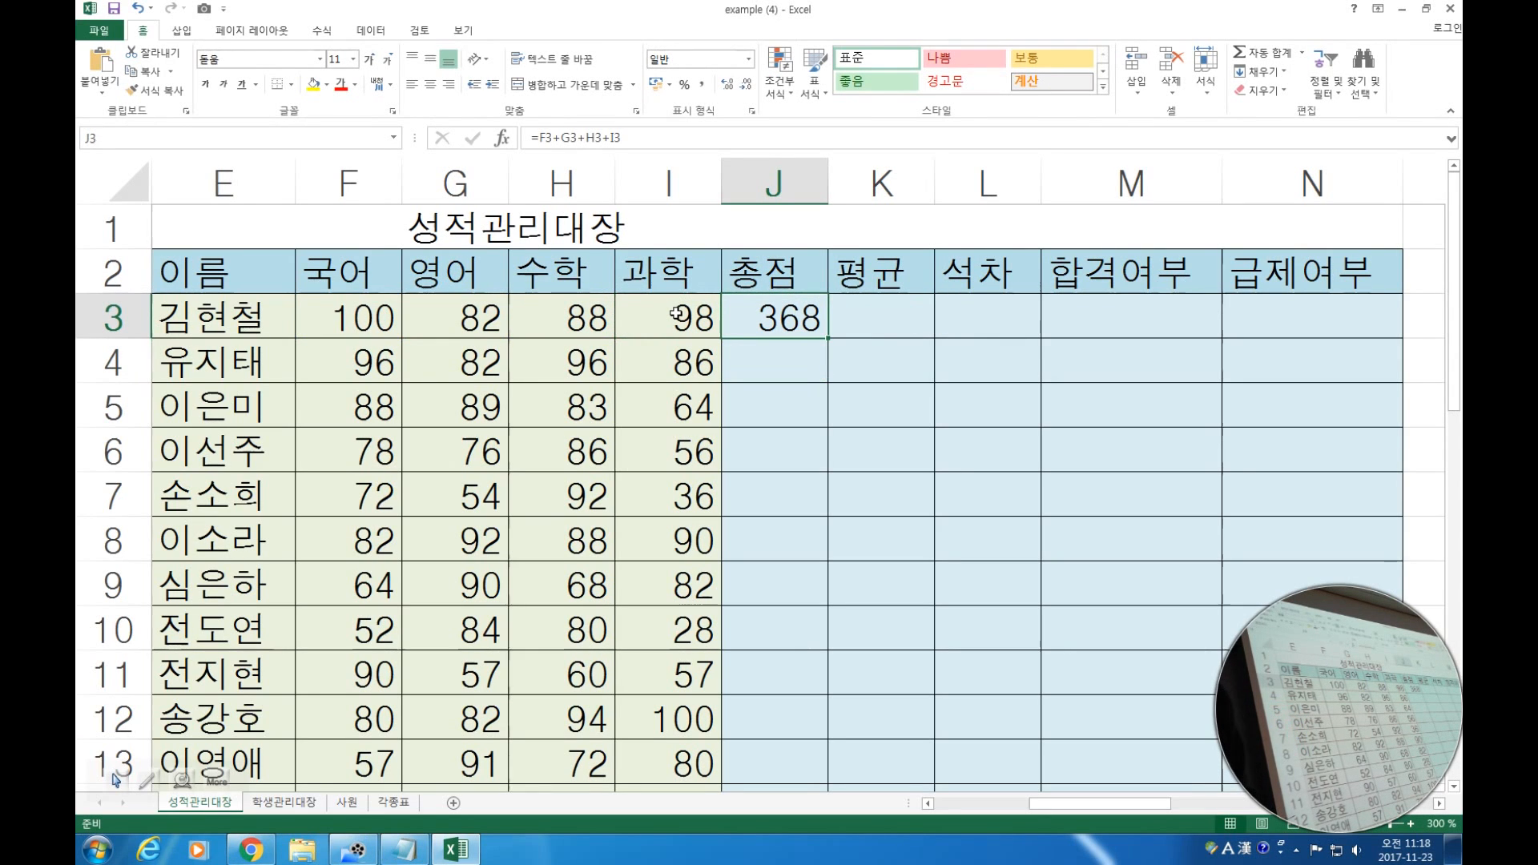
Inspect which cells the total formula in J3 refers to, leaving the formula unchanged.
double_click(811, 317)
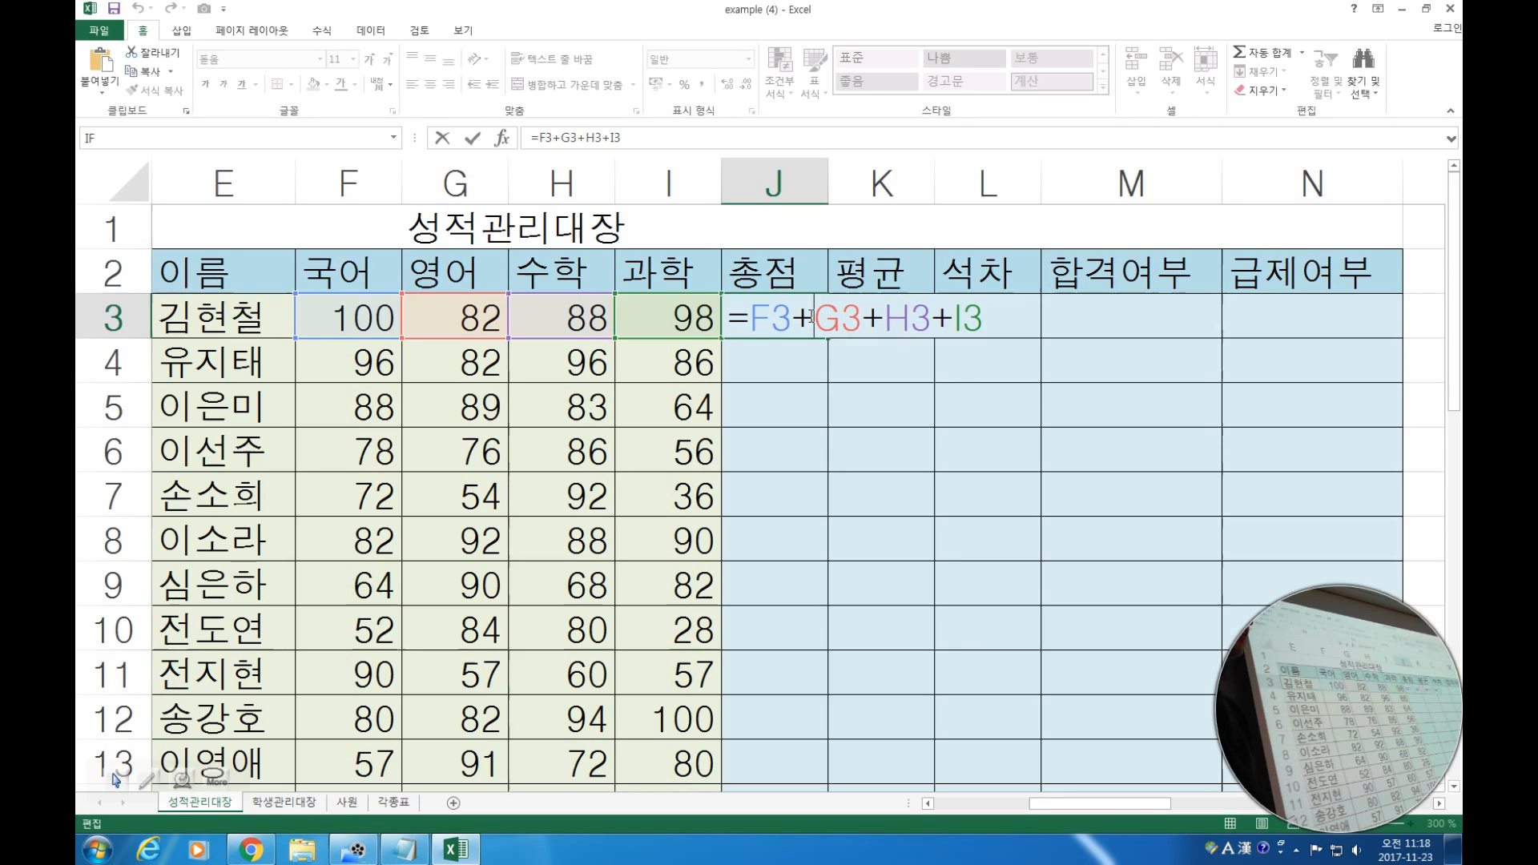
key("Return")
left_click(811, 318)
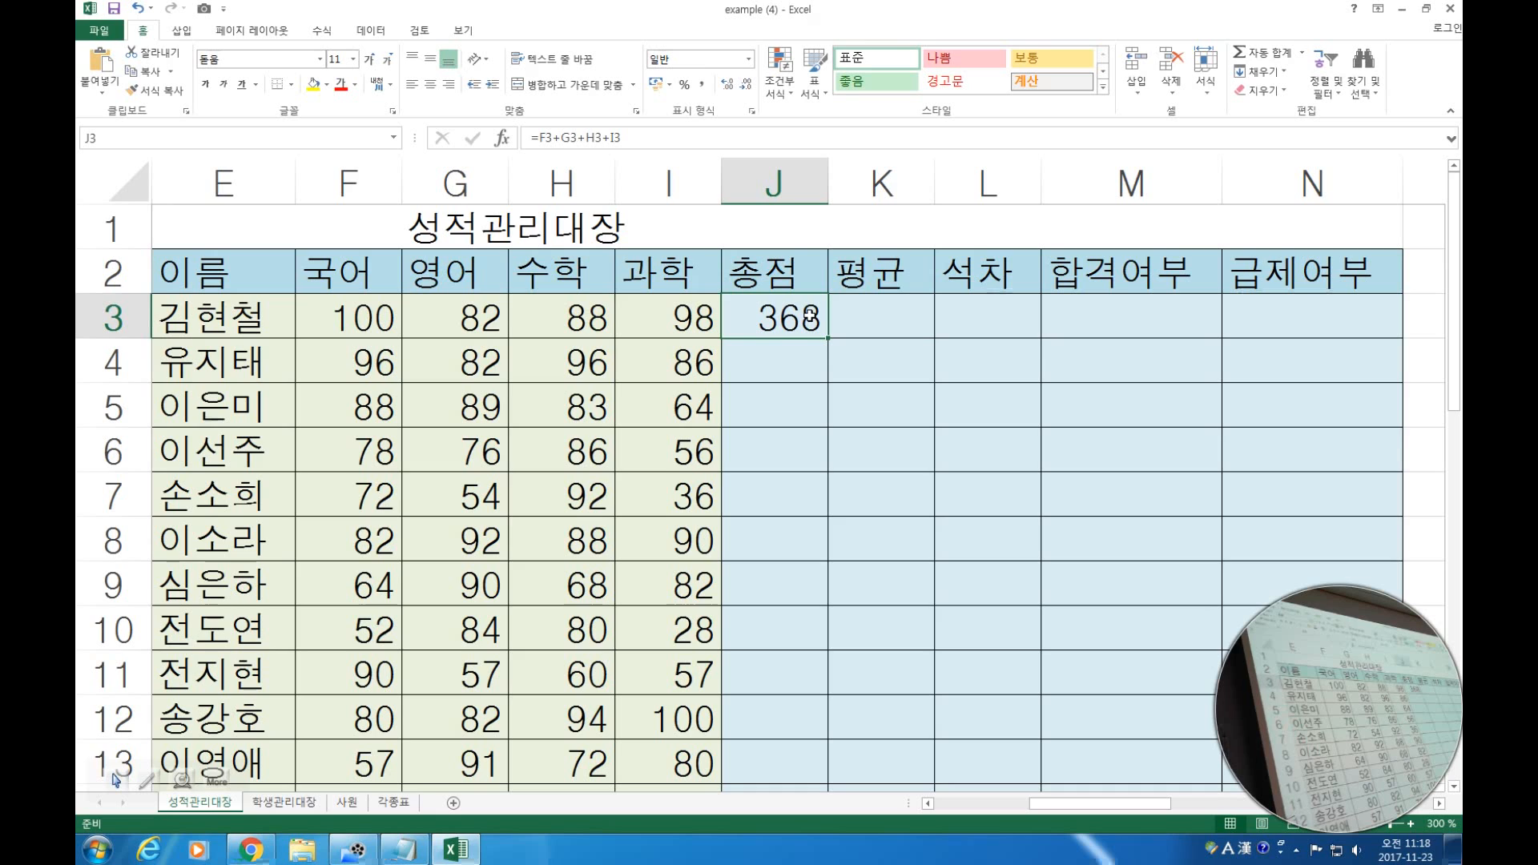
Change the first student's 영어 score in cell G3 to 92 and check the total in cell J3.
left_click(471, 315)
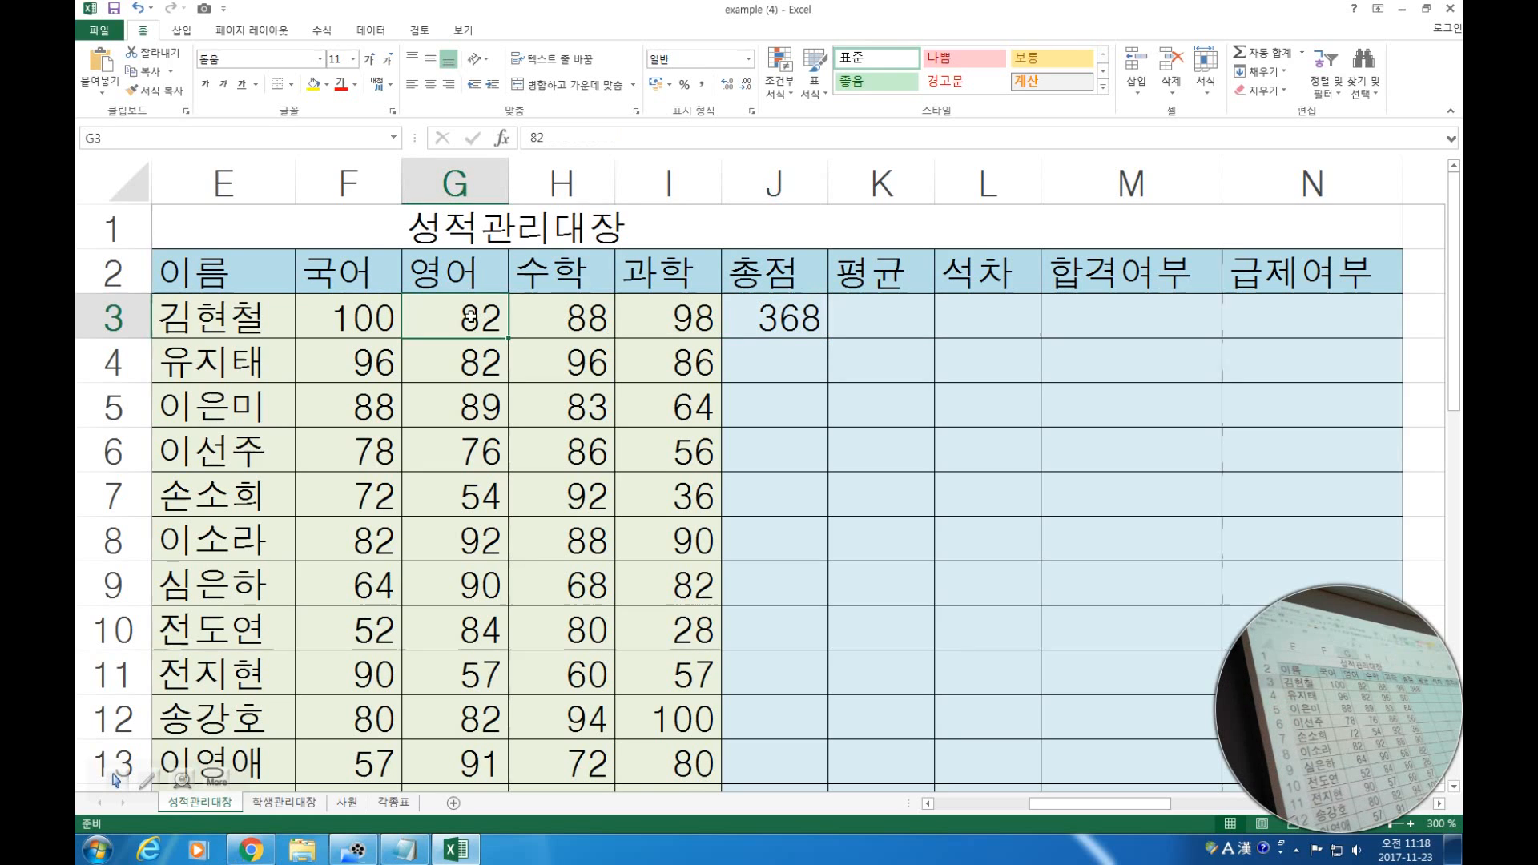
type("92")
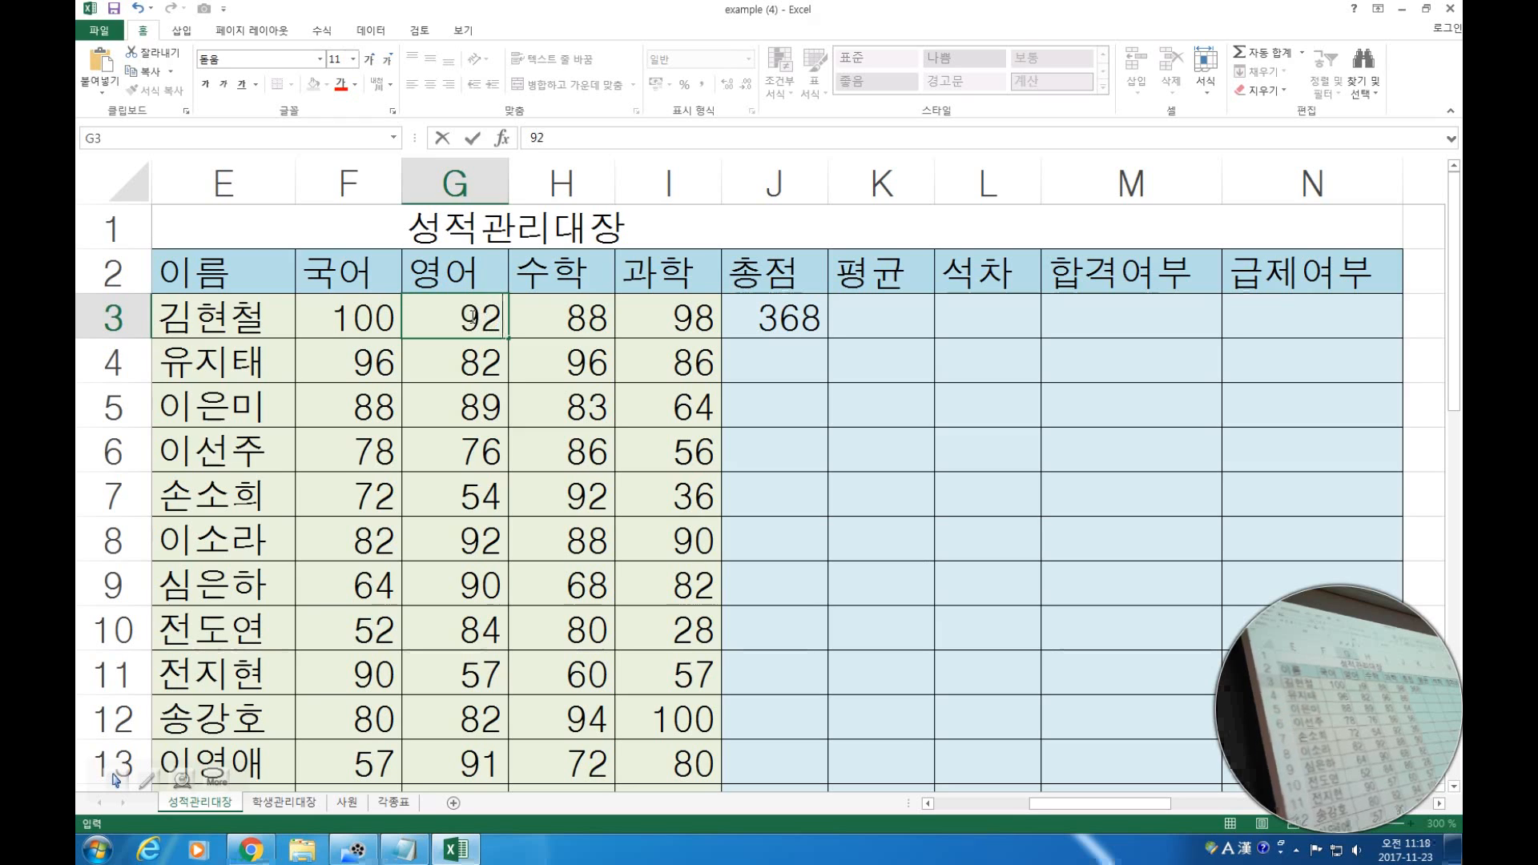
key("Return")
key("Up")
key("Right")
key("Right")
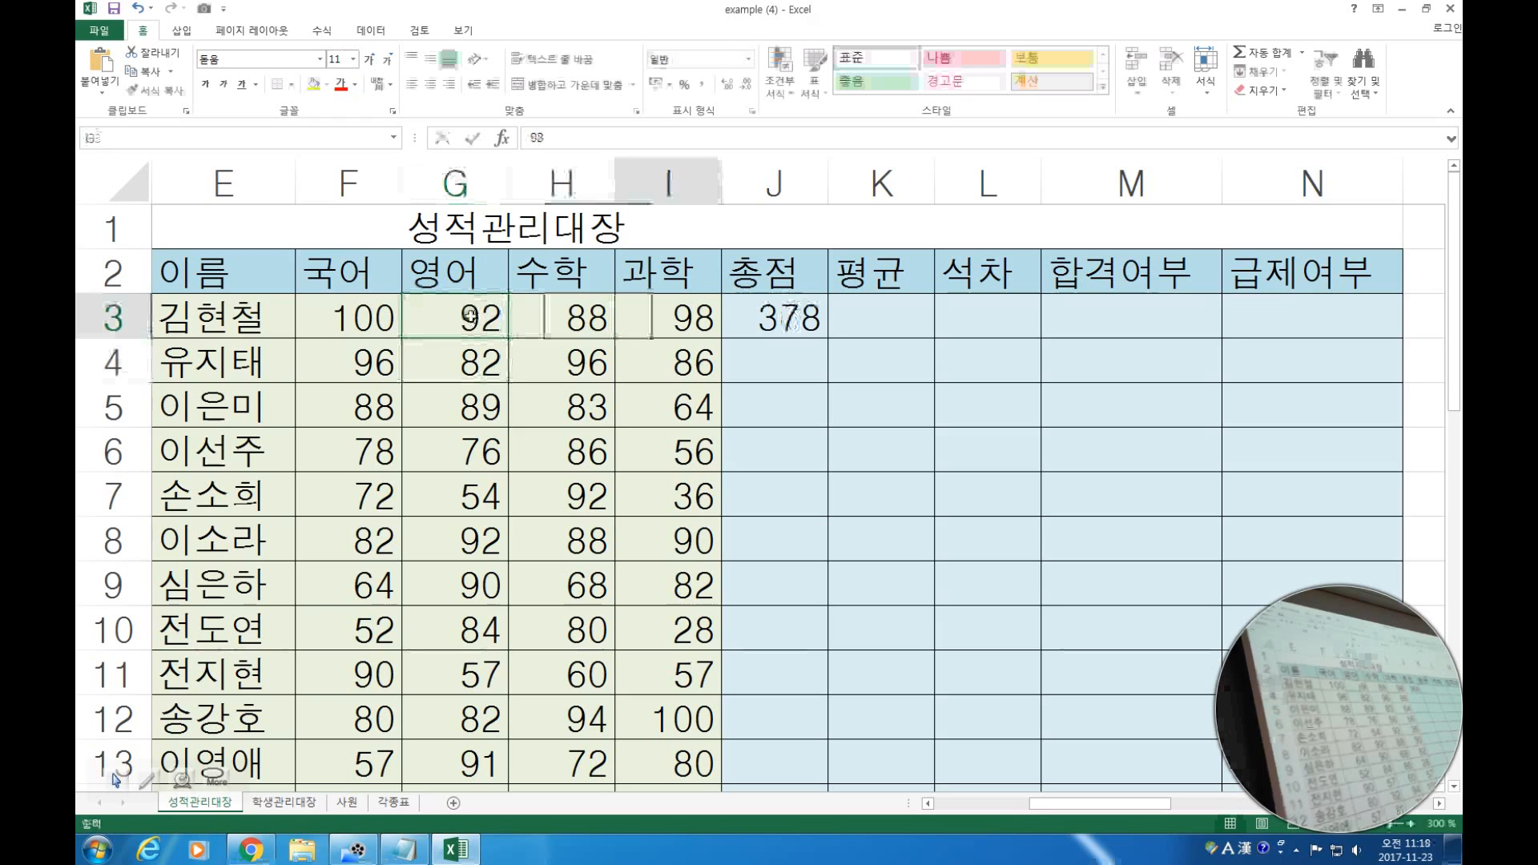
key("Right")
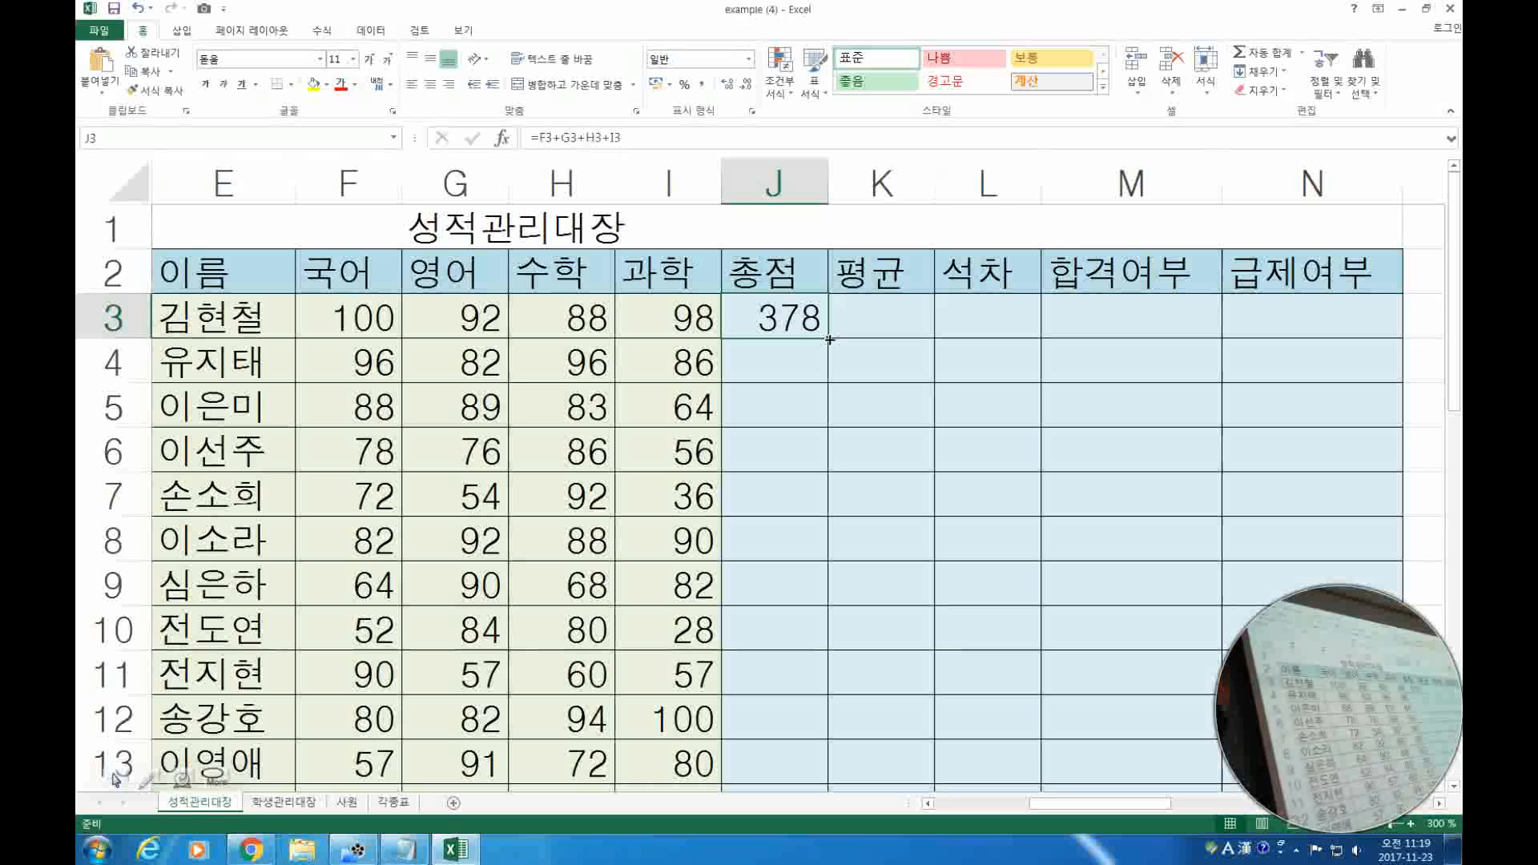
Fill the total formula from J3 down the 총점 column through row 29 for all students.
left_click_drag(829, 340, 837, 733)
scroll(1020, 650, "up", 3)
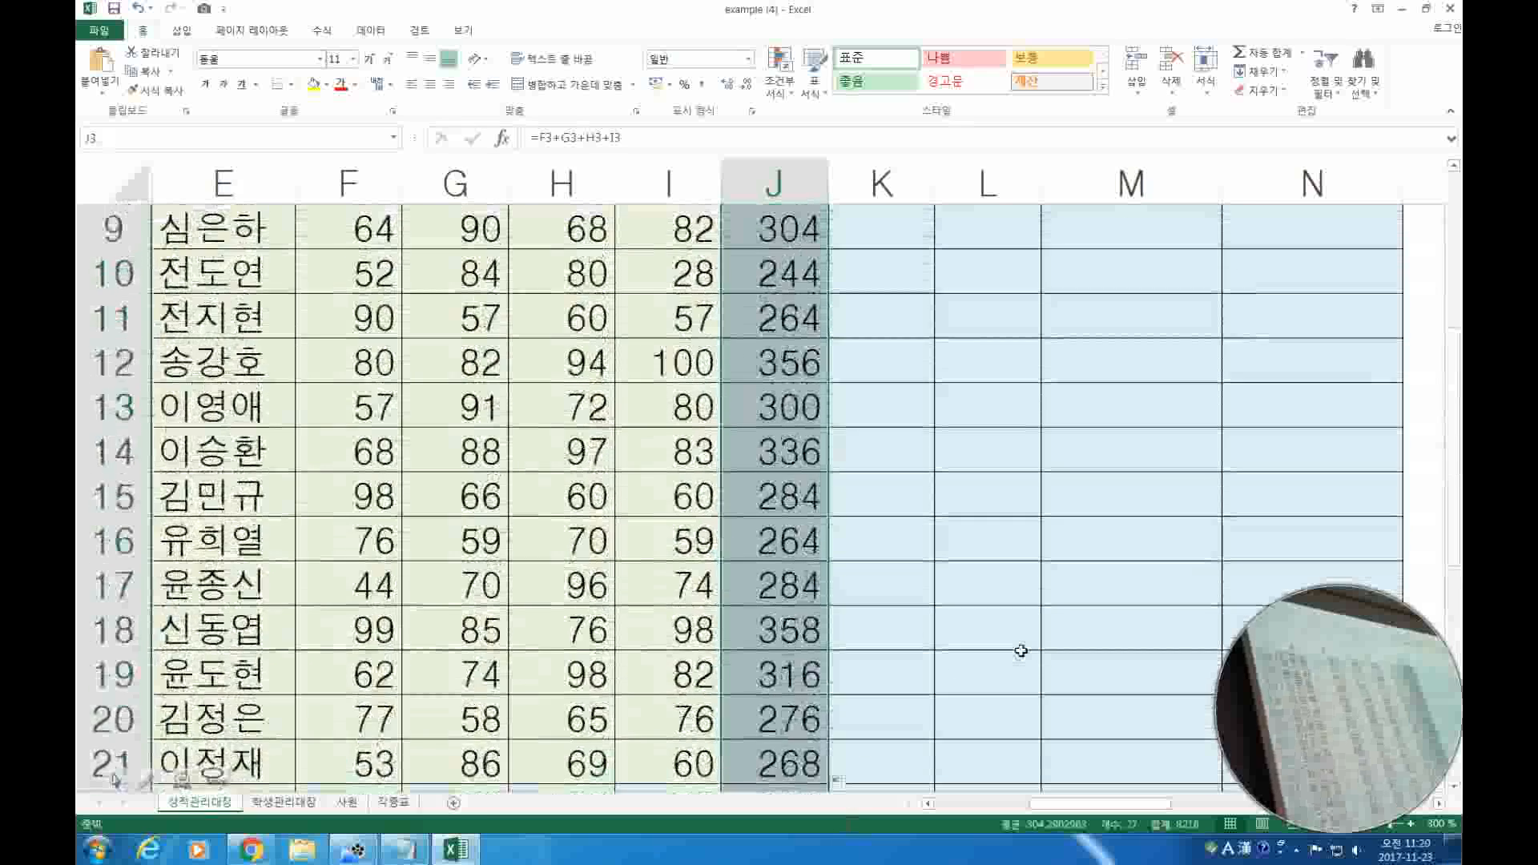
scroll(1021, 650, "up", 3)
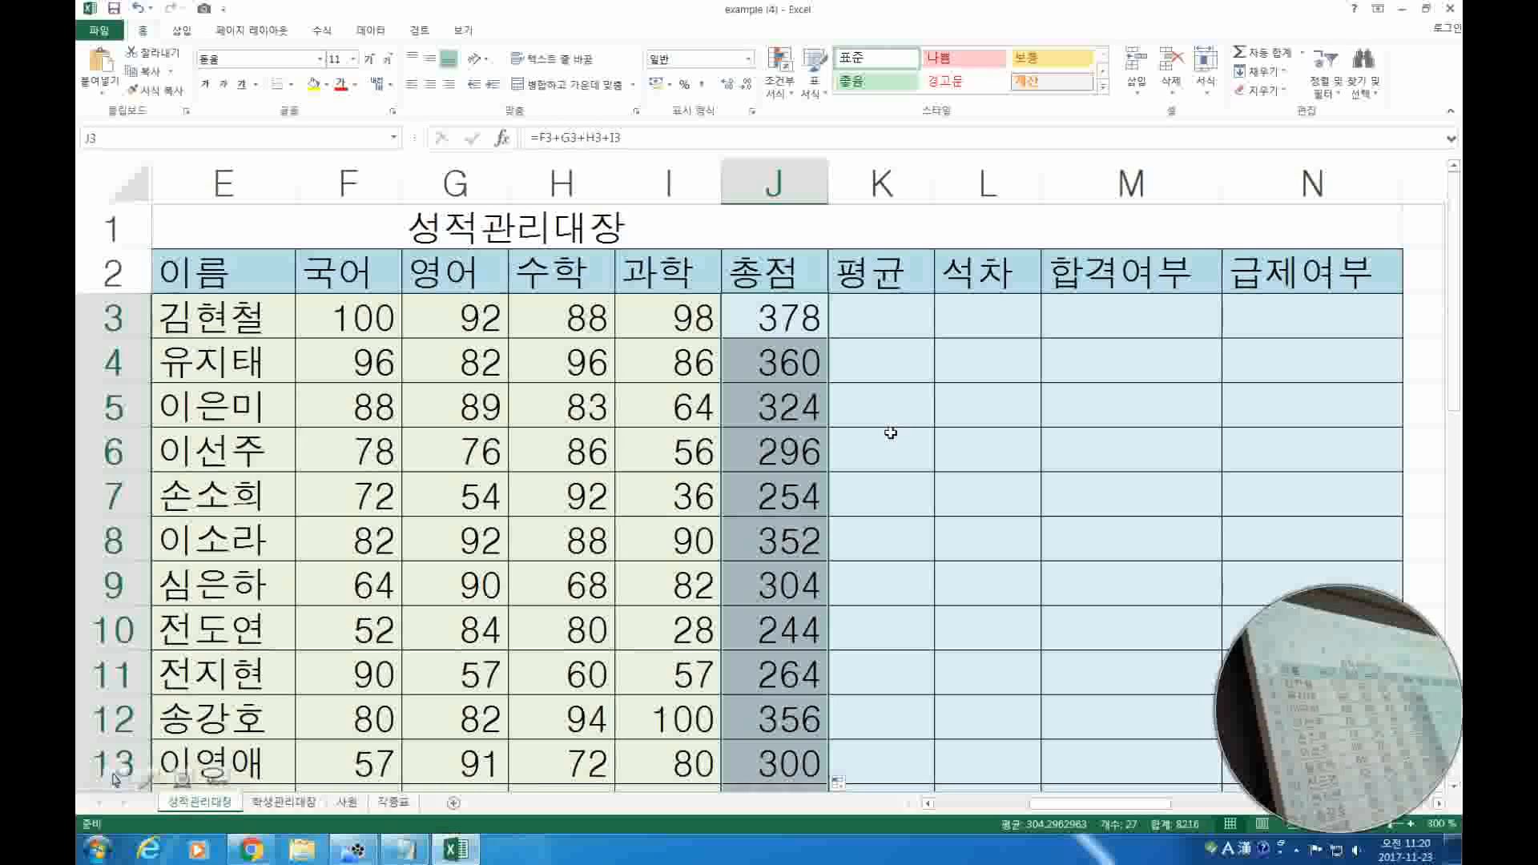
Enter the formula =J3/4 in cell K3 to compute the first student's average.
left_click(900, 320)
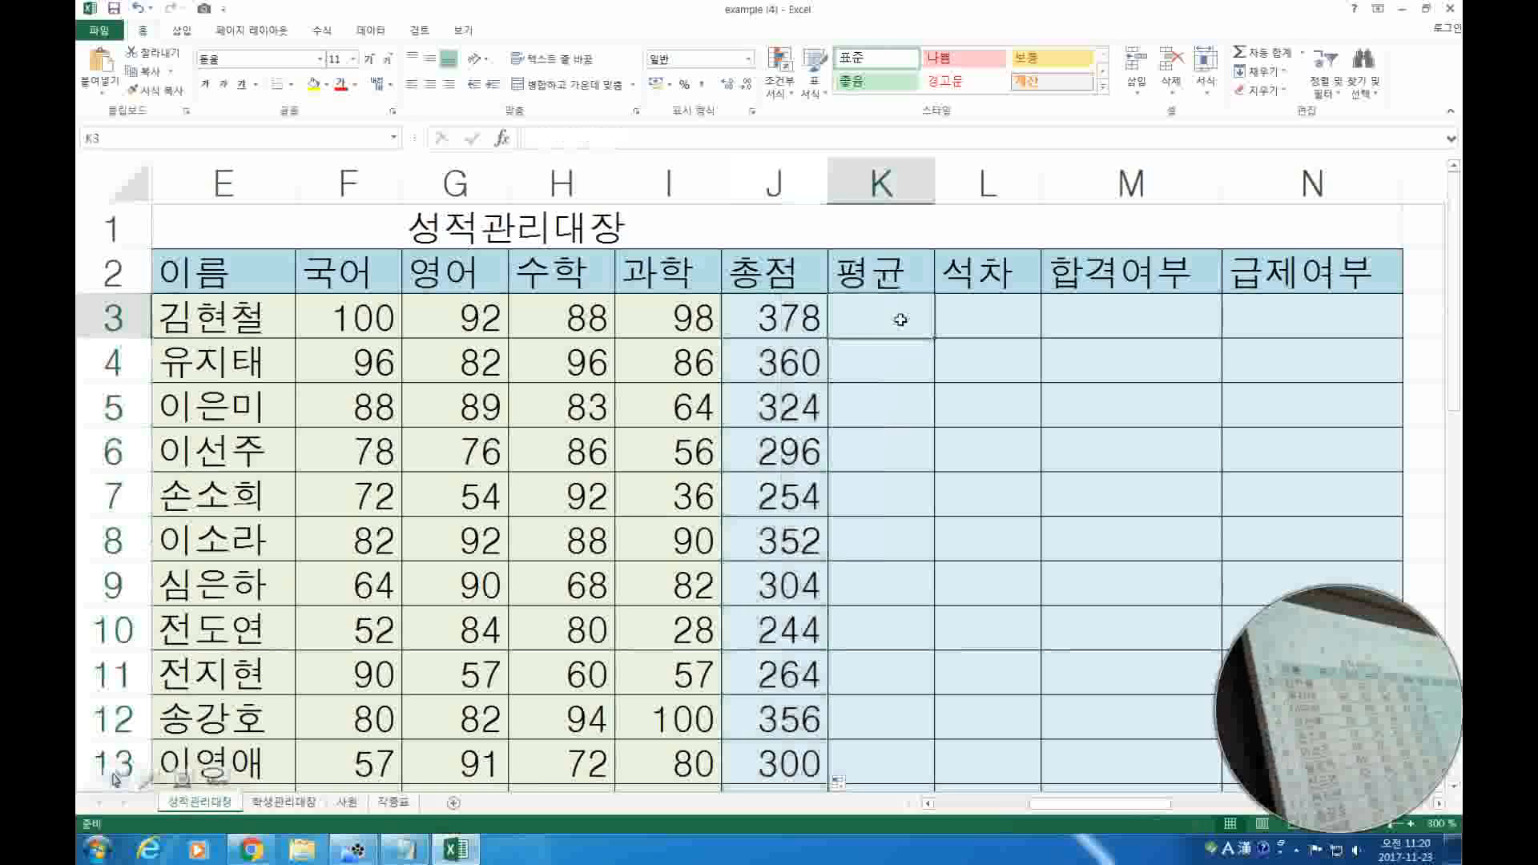
type("=")
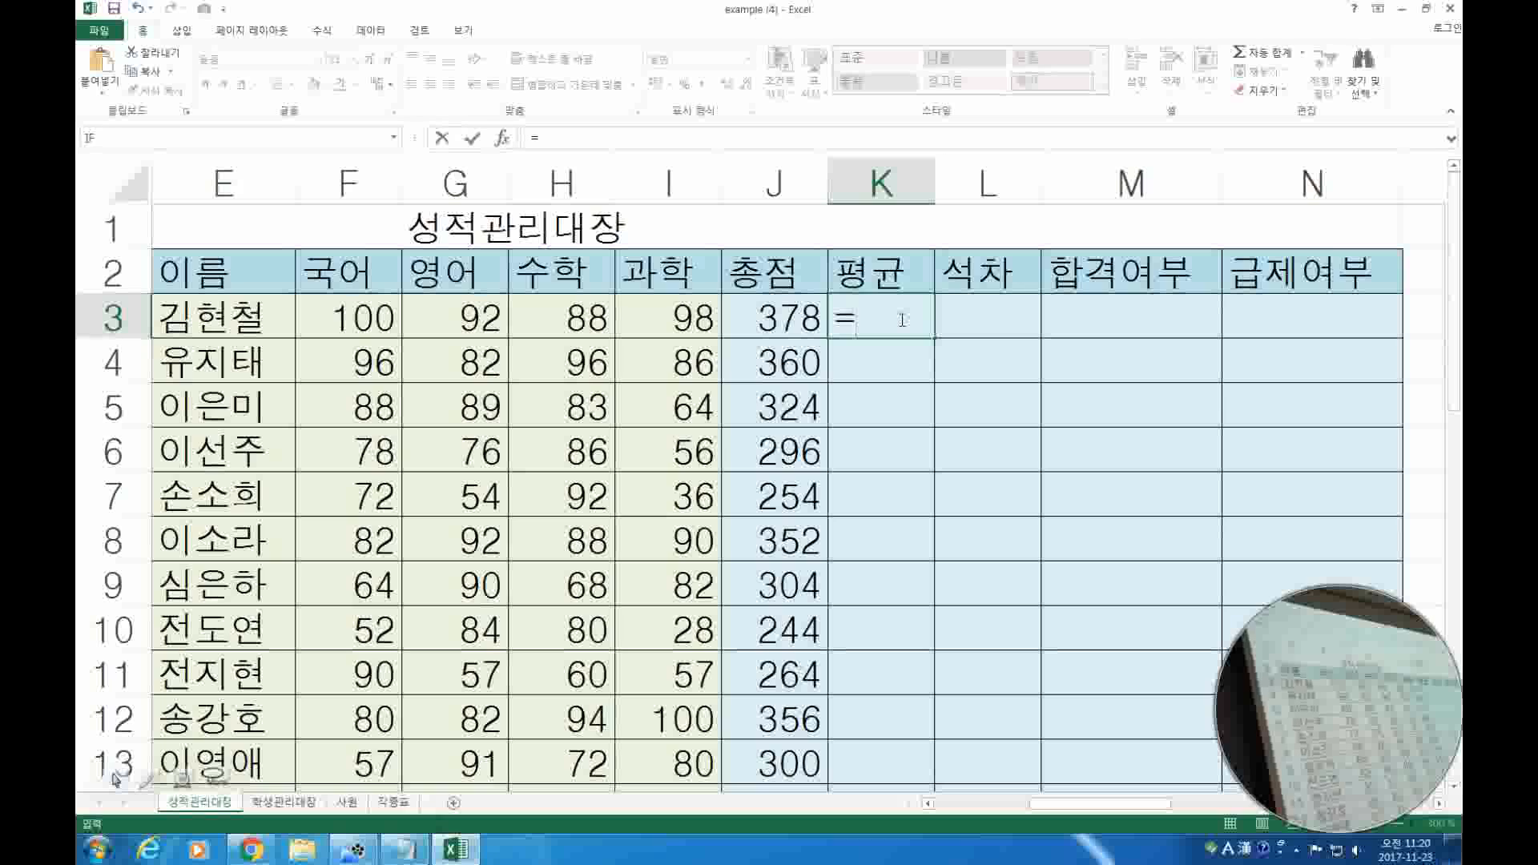
left_click(809, 320)
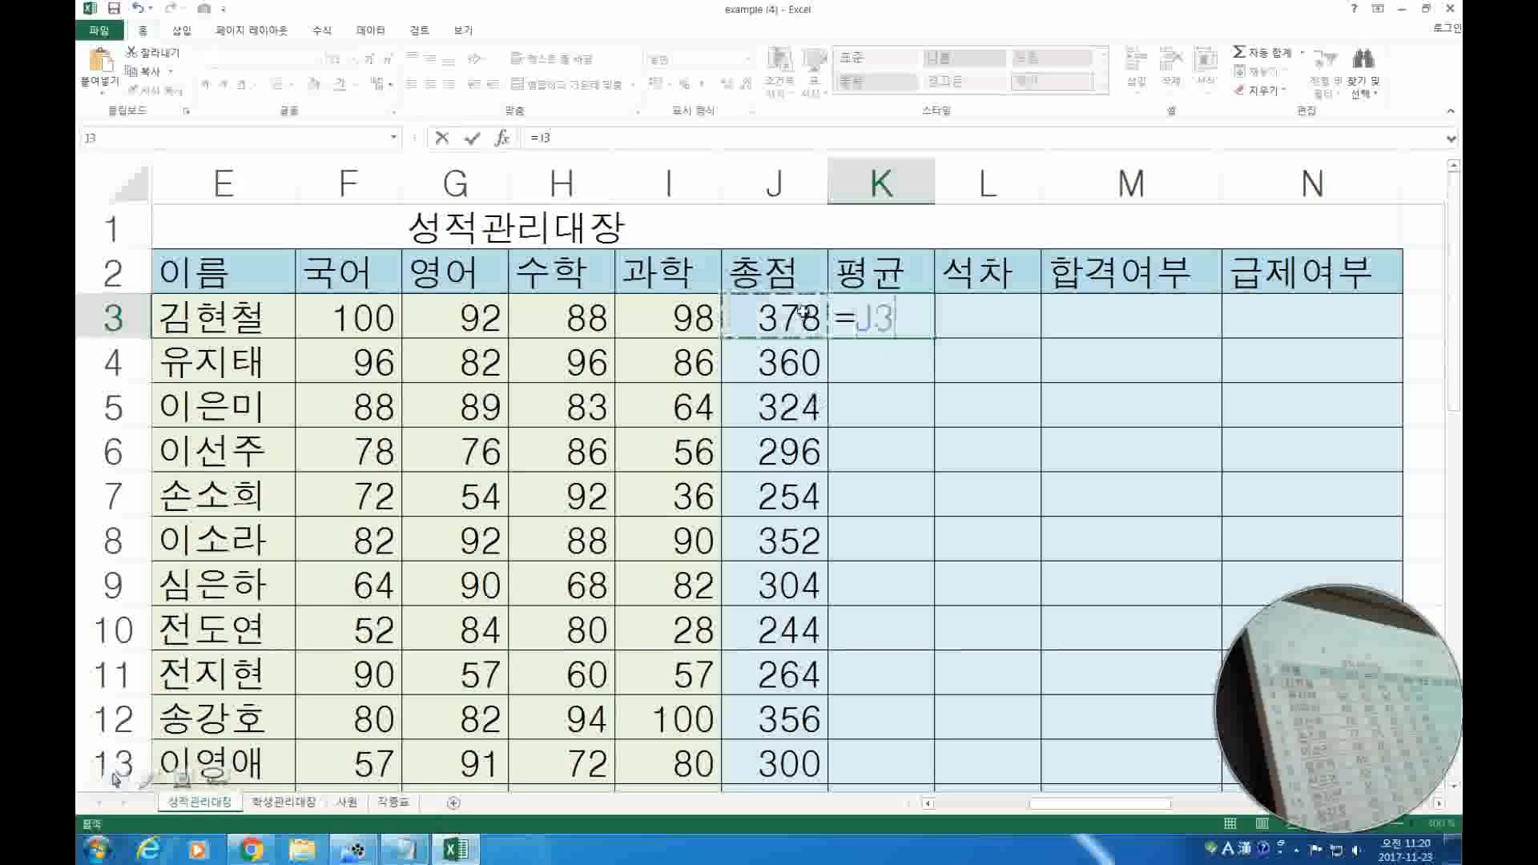
type("/")
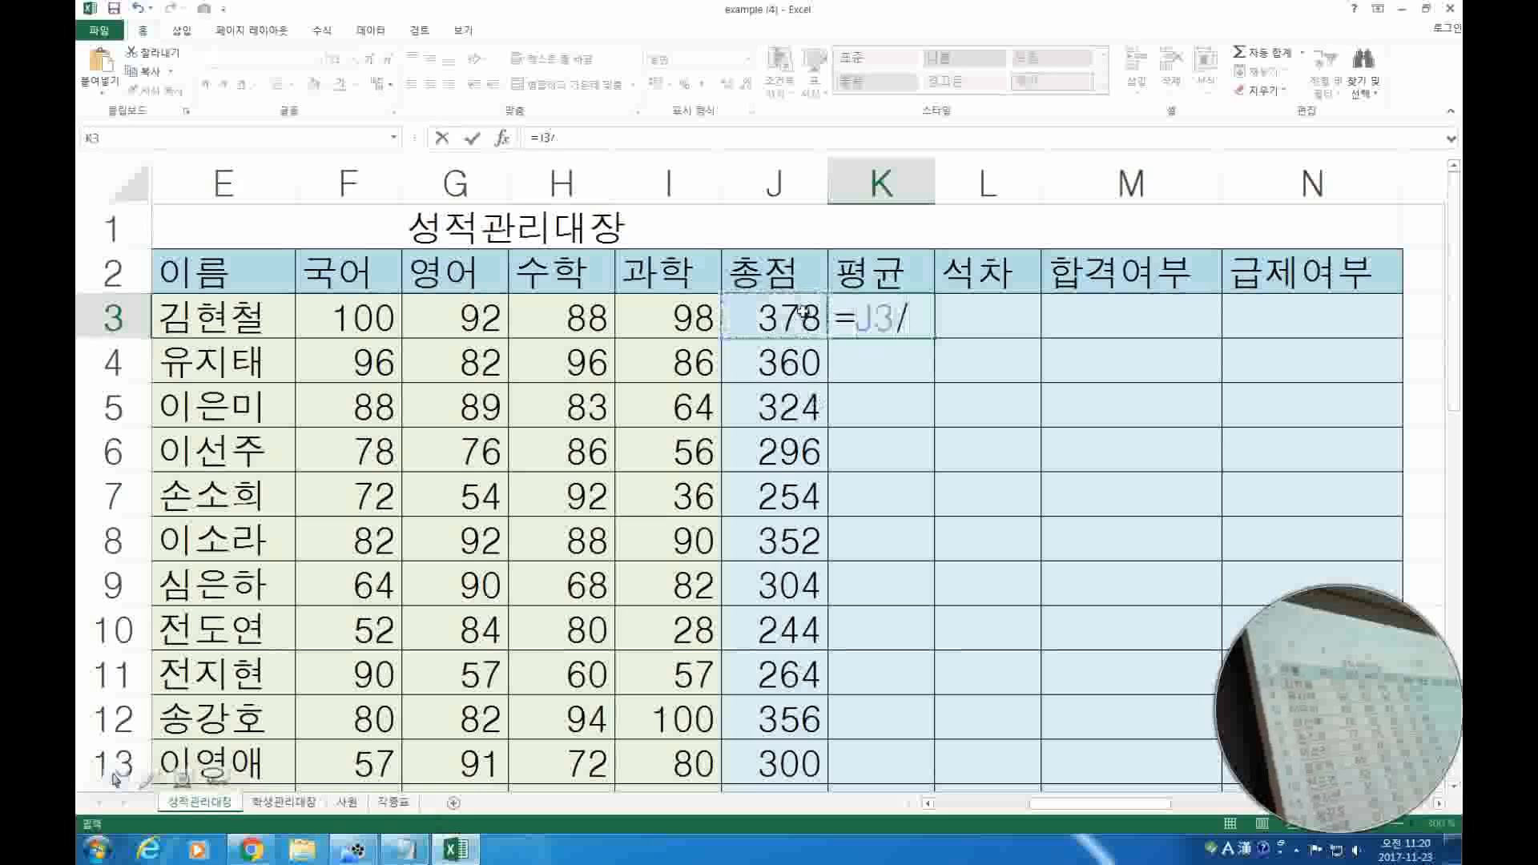
type("4")
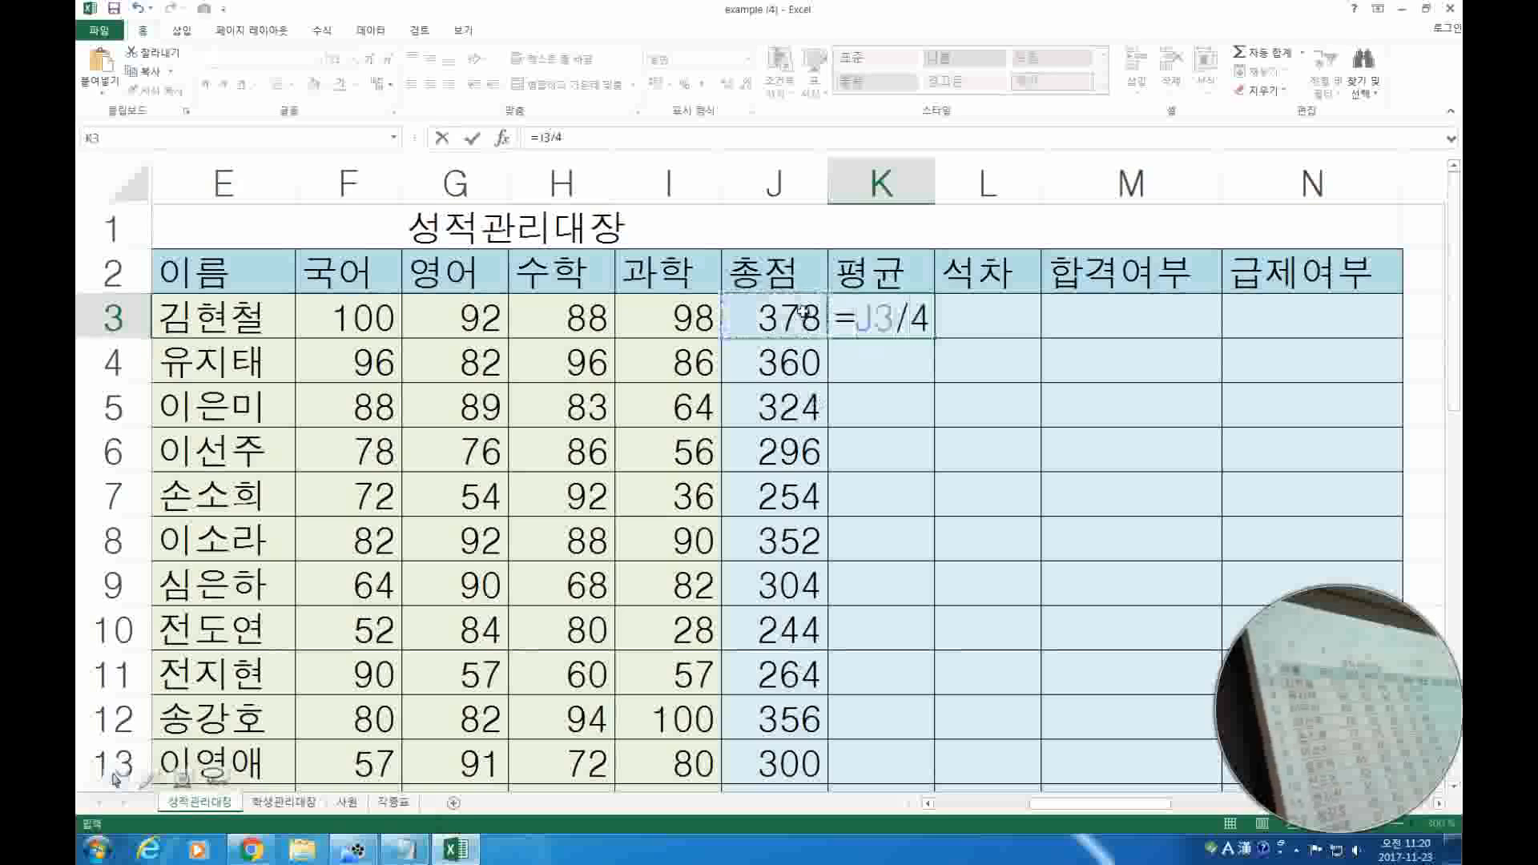
key("Return")
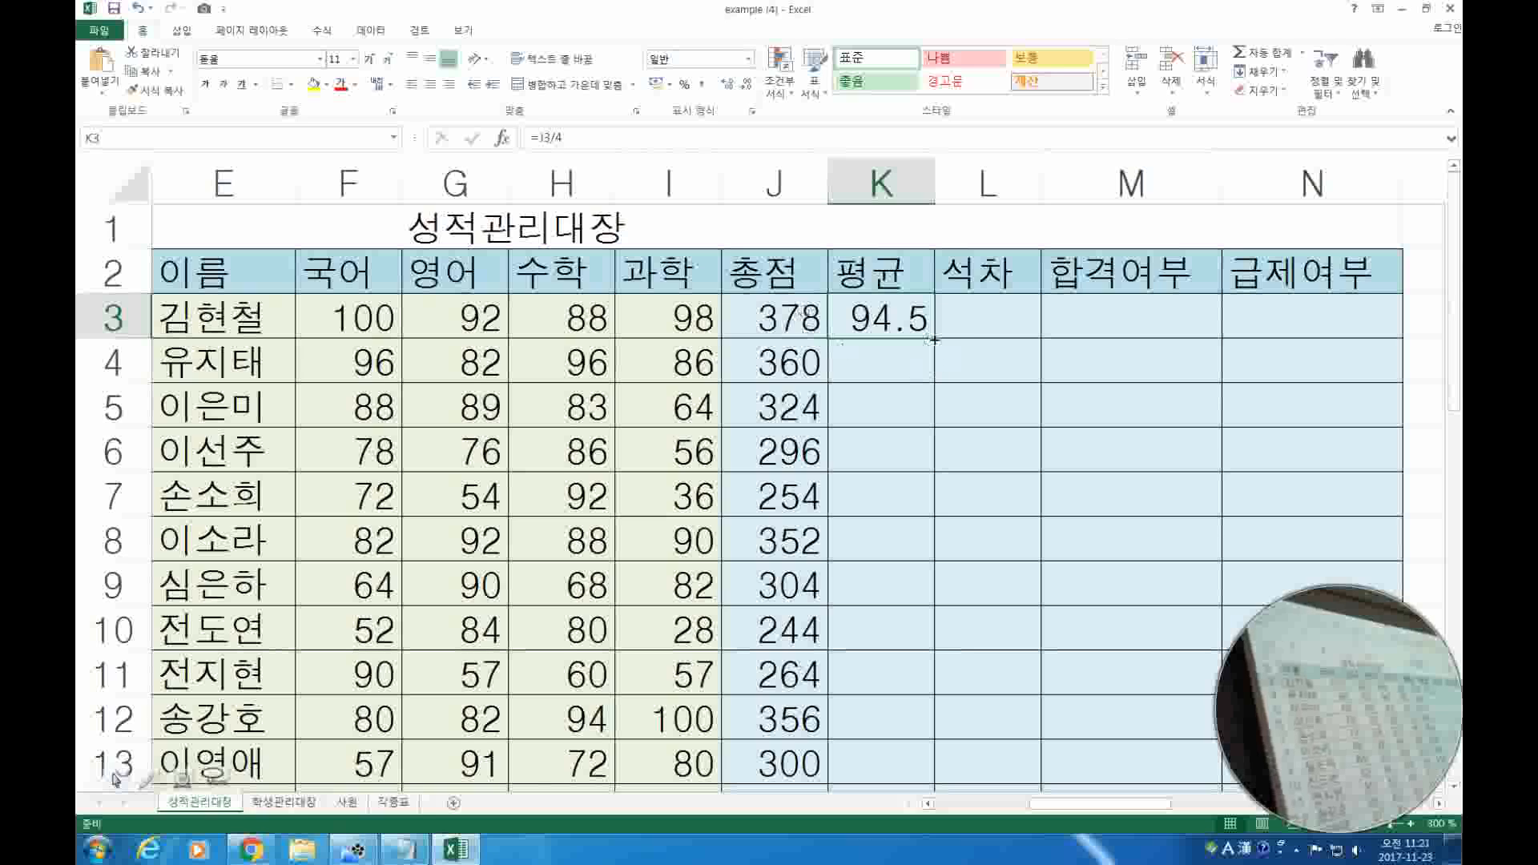
Fill the average formula from K3 down through row 29 and display the 평균 values with one decimal place.
left_click_drag(931, 340, 922, 751)
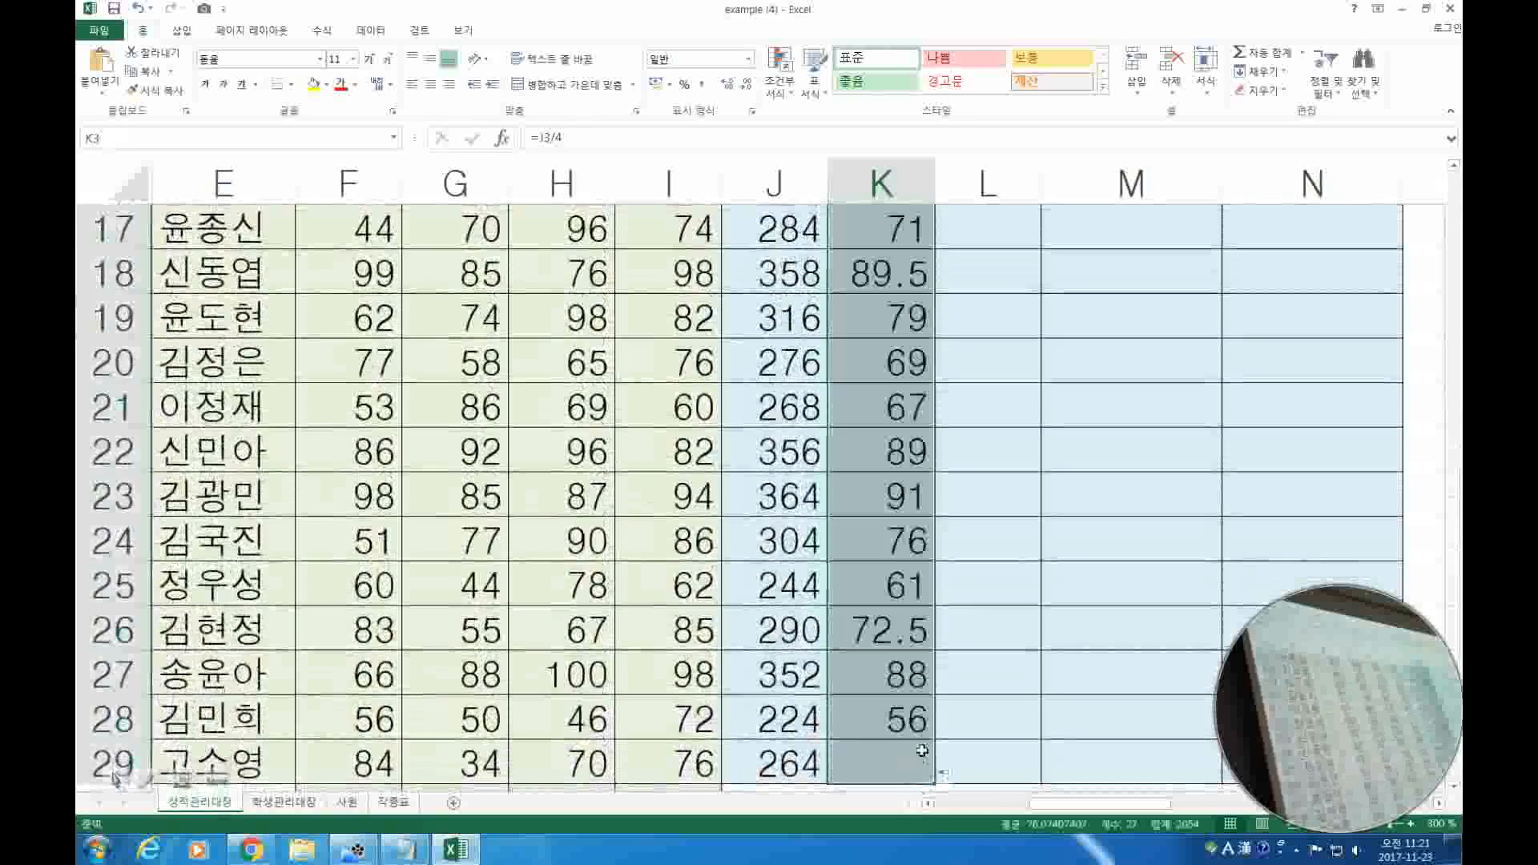
scroll(991, 597, "up", 5)
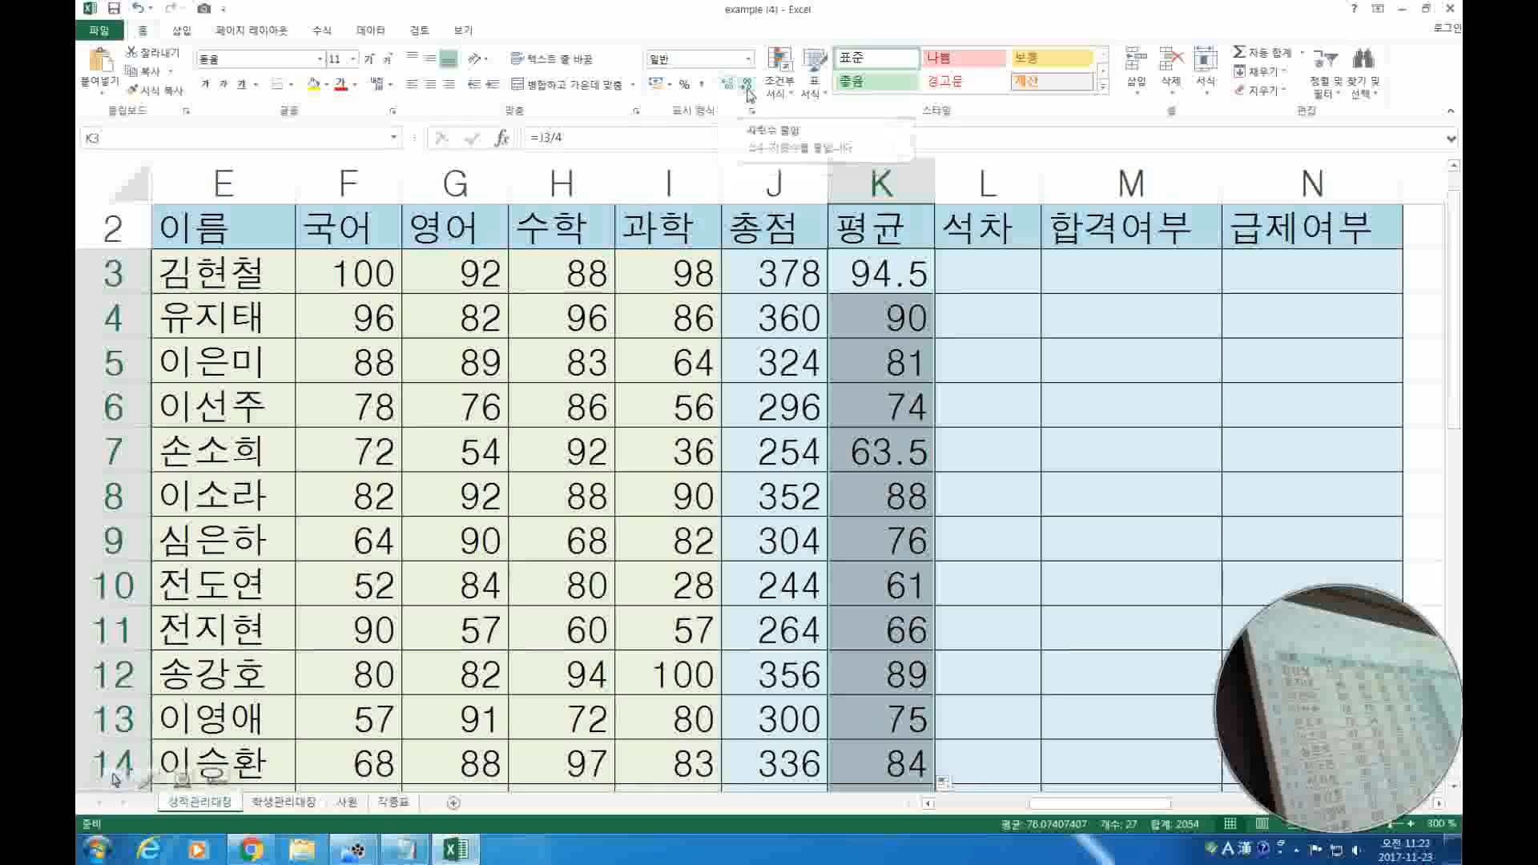
left_click(749, 95)
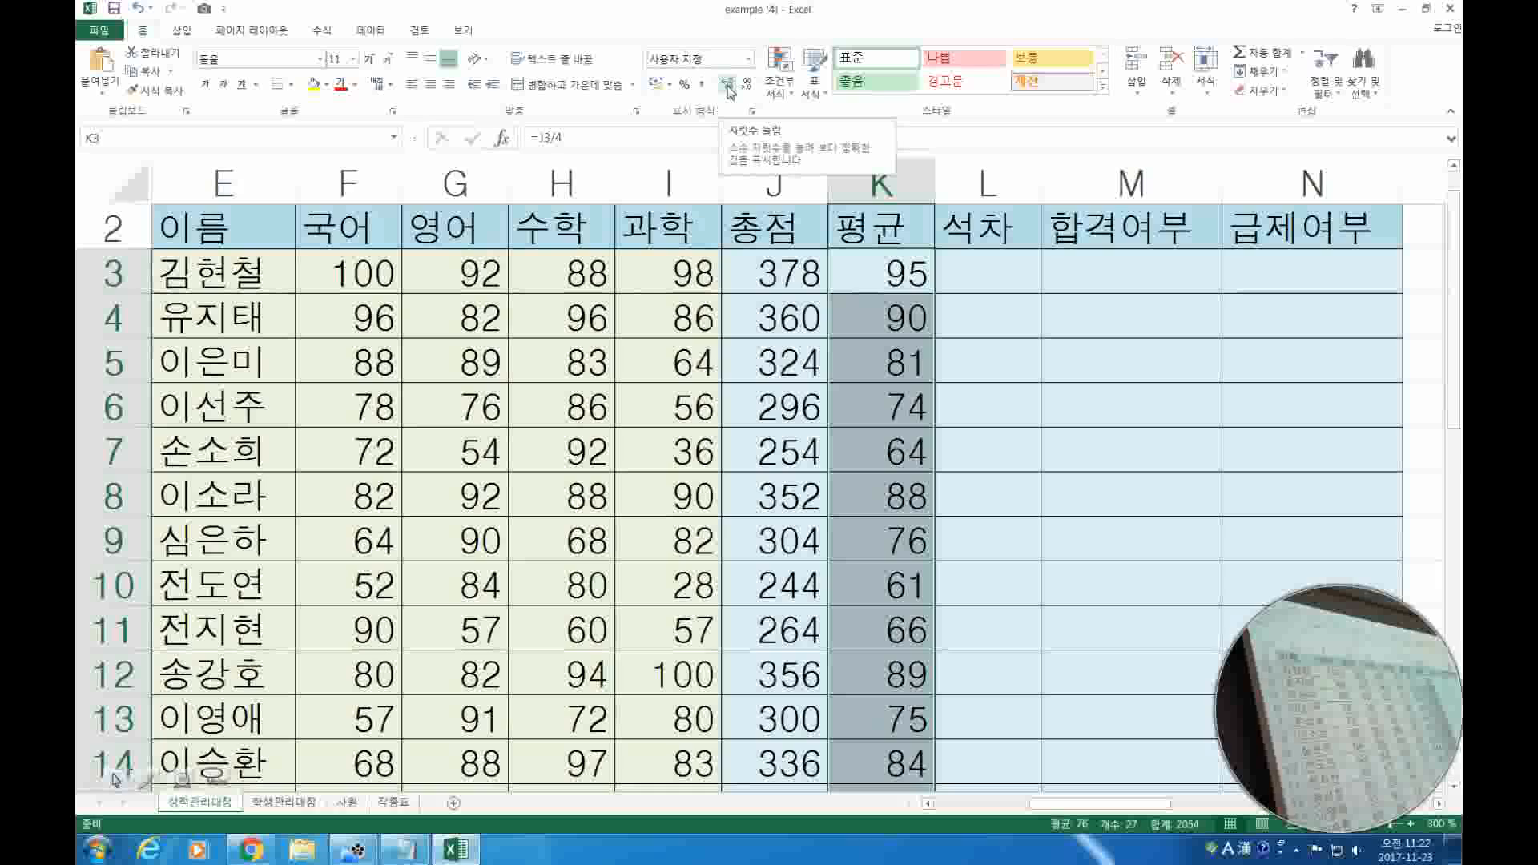
left_click(728, 86)
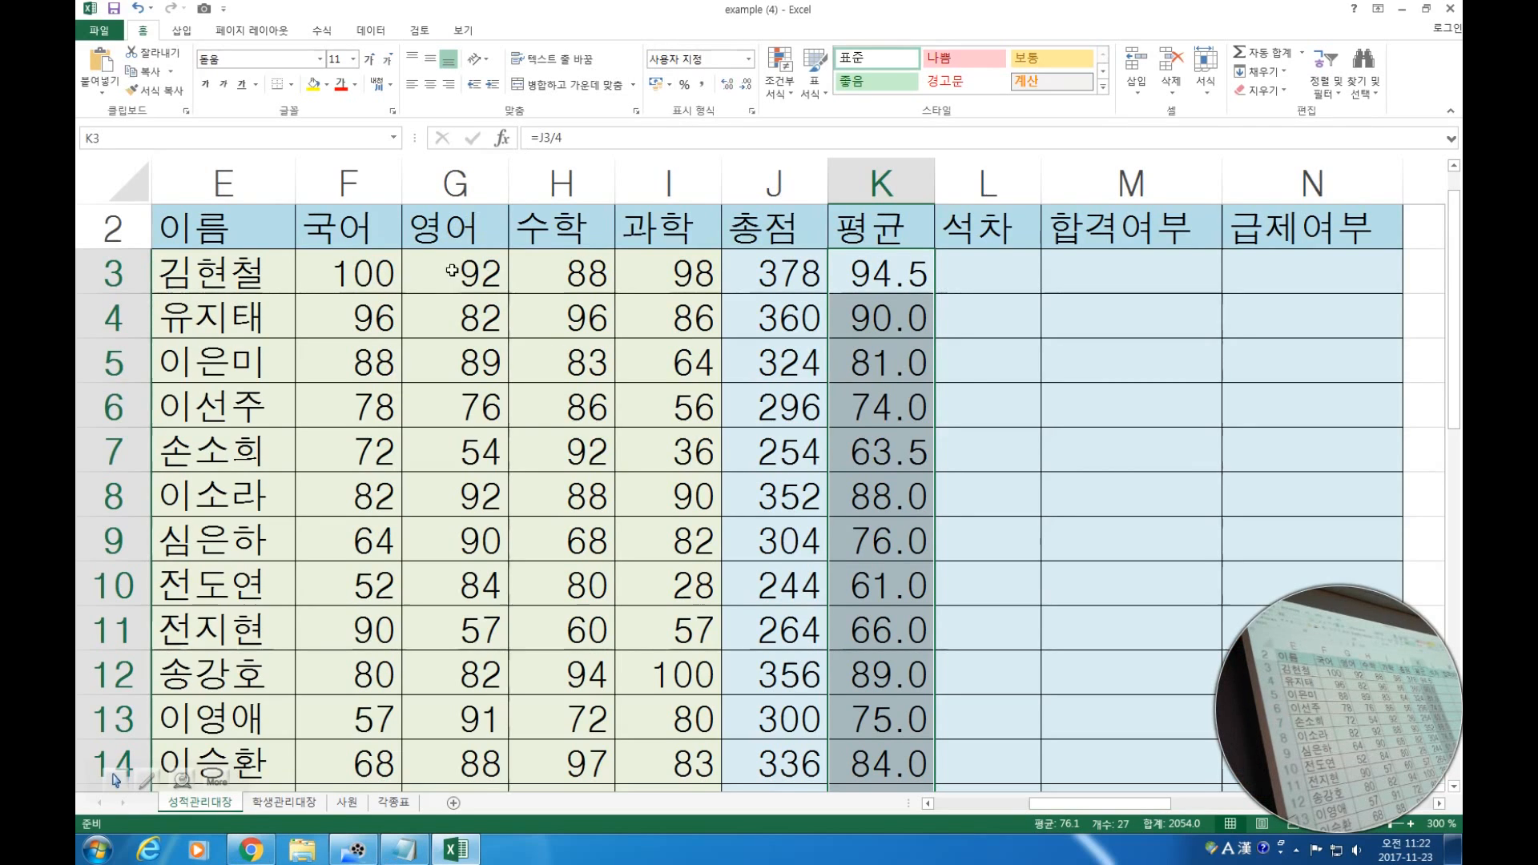
Sum the 국어 scores F3:F29 in cell F30 with AutoSum and fill the formula across the 합계 row through I30.
scroll(452, 274, "down", 8)
left_click(350, 418)
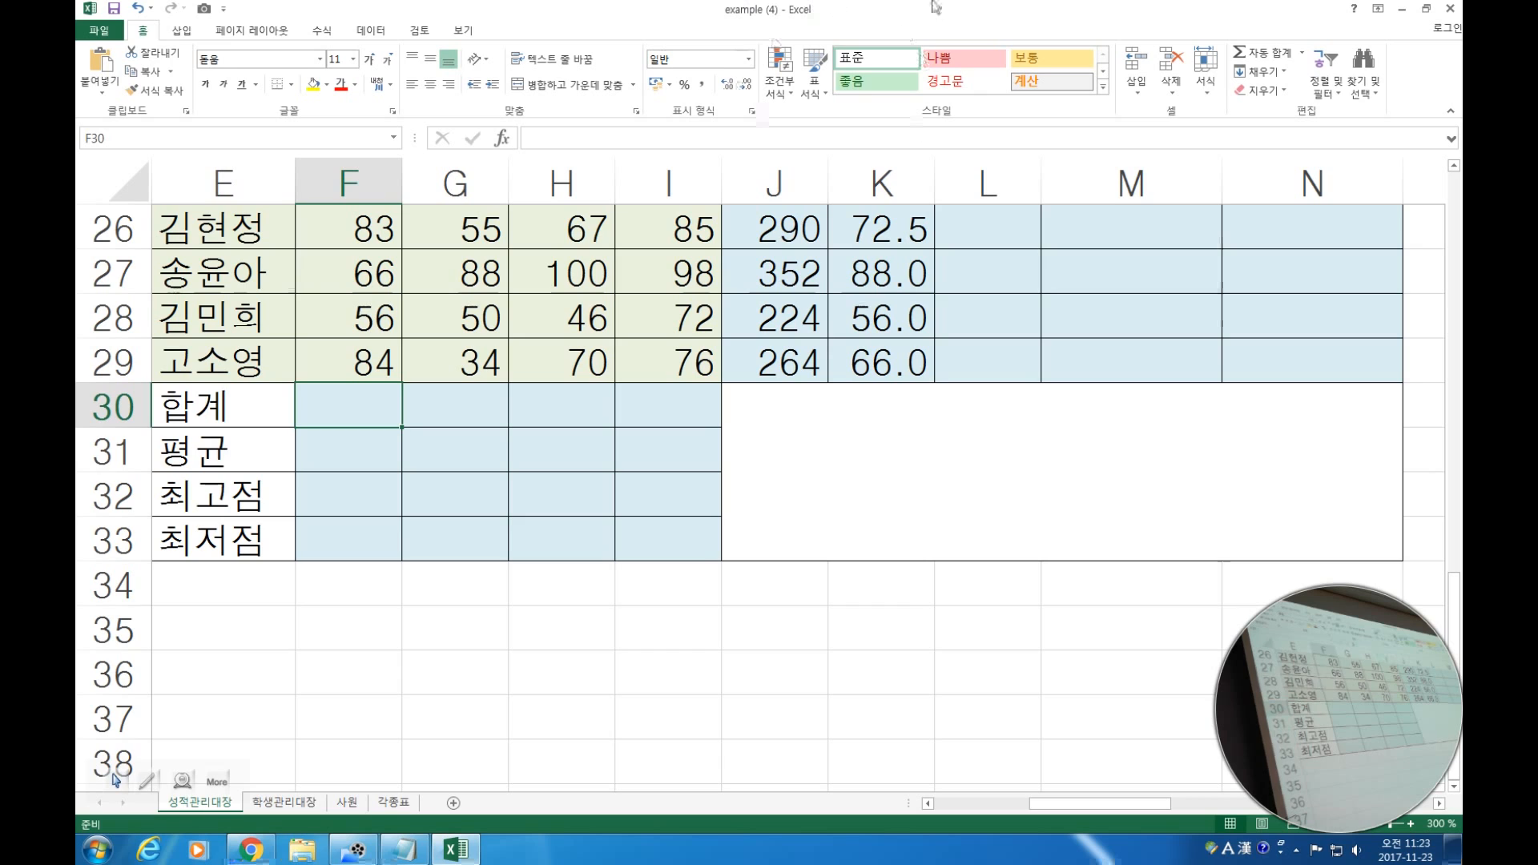
left_click(1251, 53)
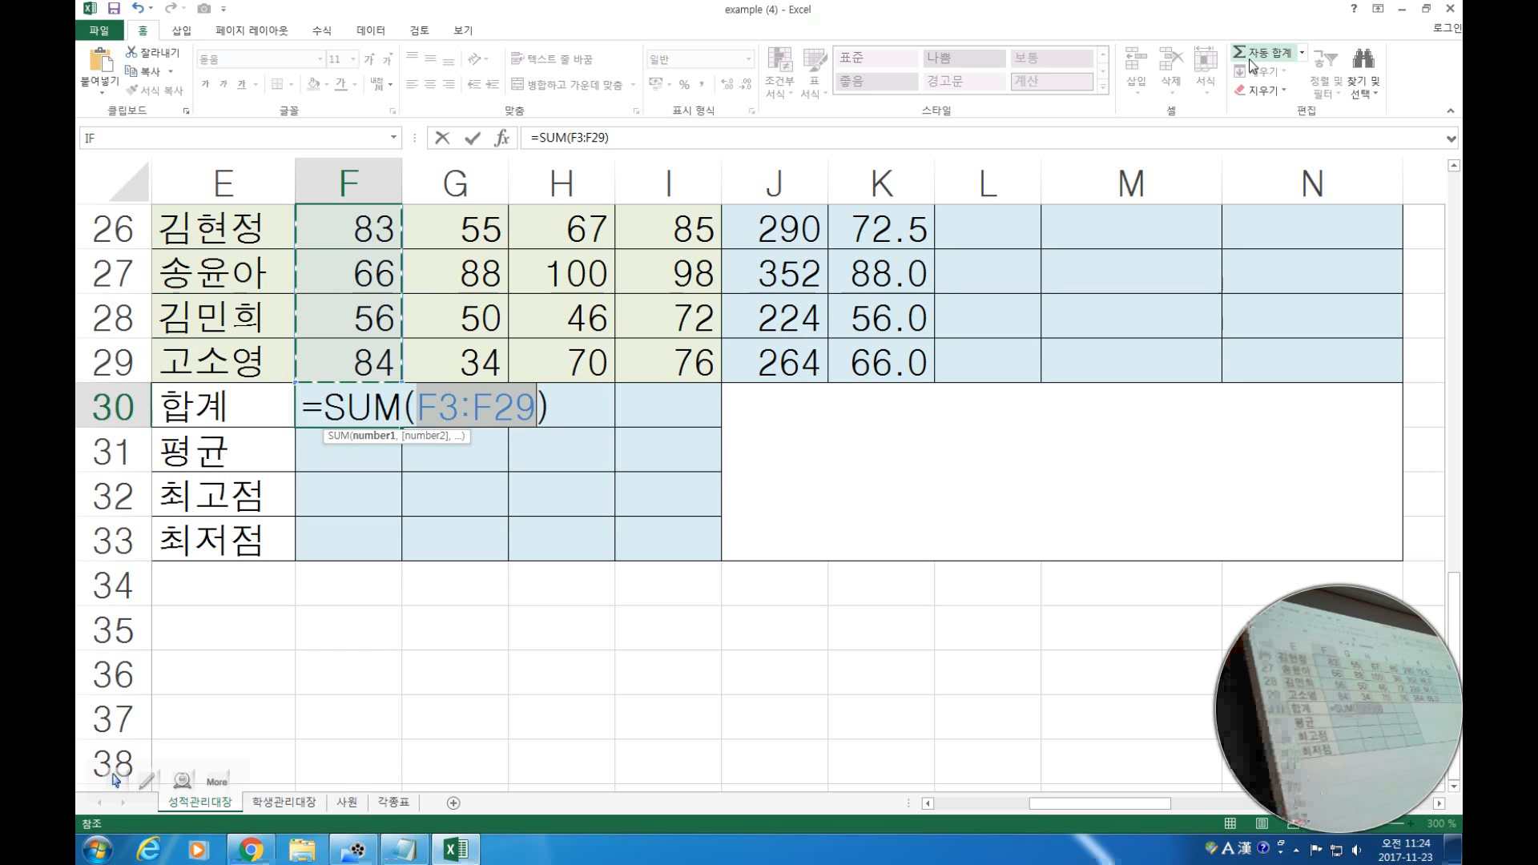
left_click(1248, 59)
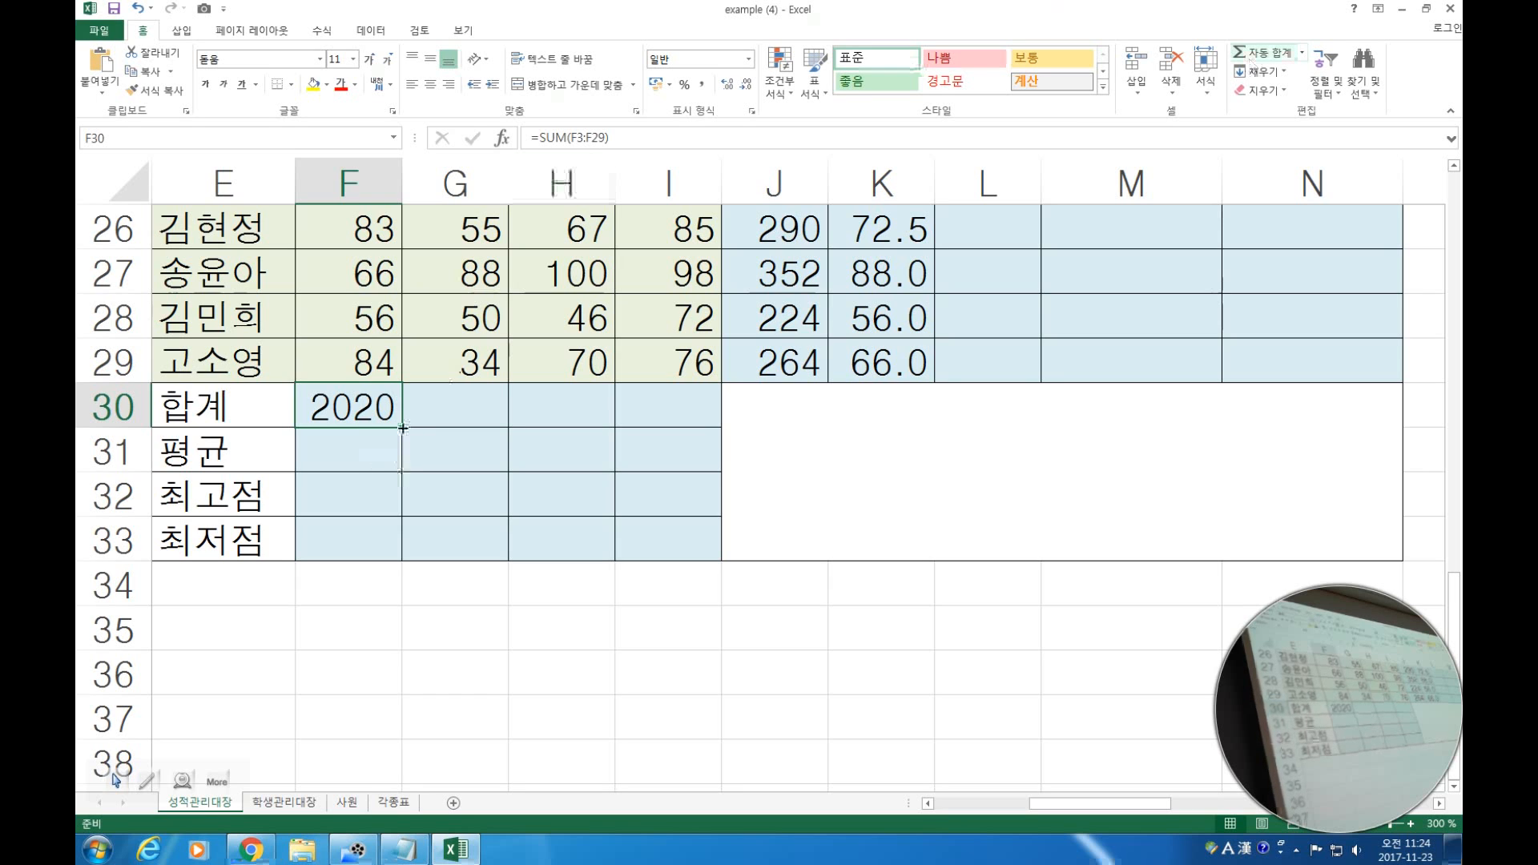
left_click_drag(402, 428, 673, 436)
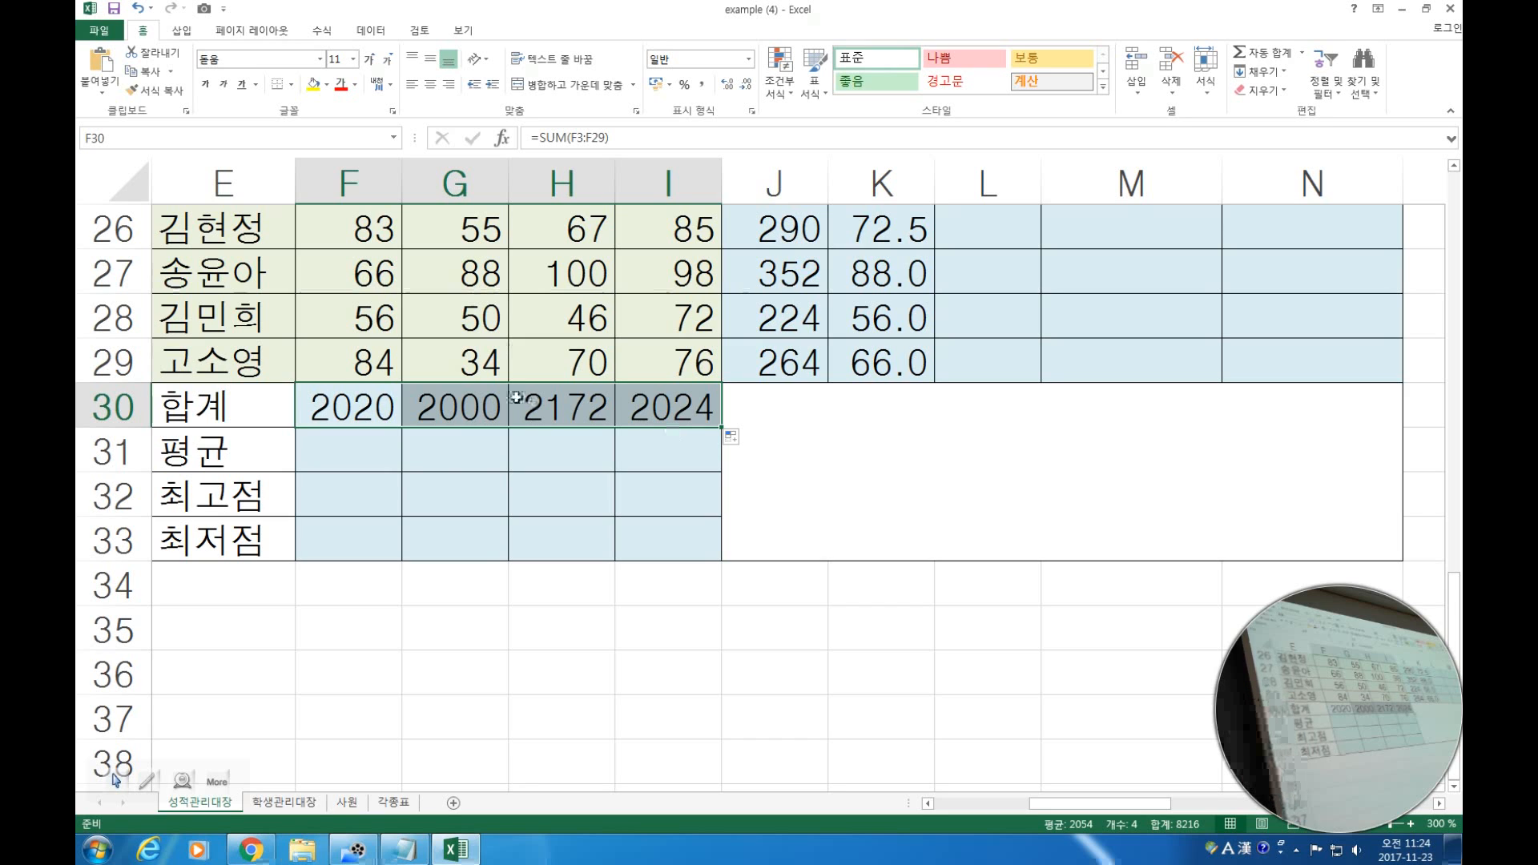
Insert an AVERAGE function in cell F31 and set its range to the 국어 scores F3:F29, excluding the total.
left_click(369, 439)
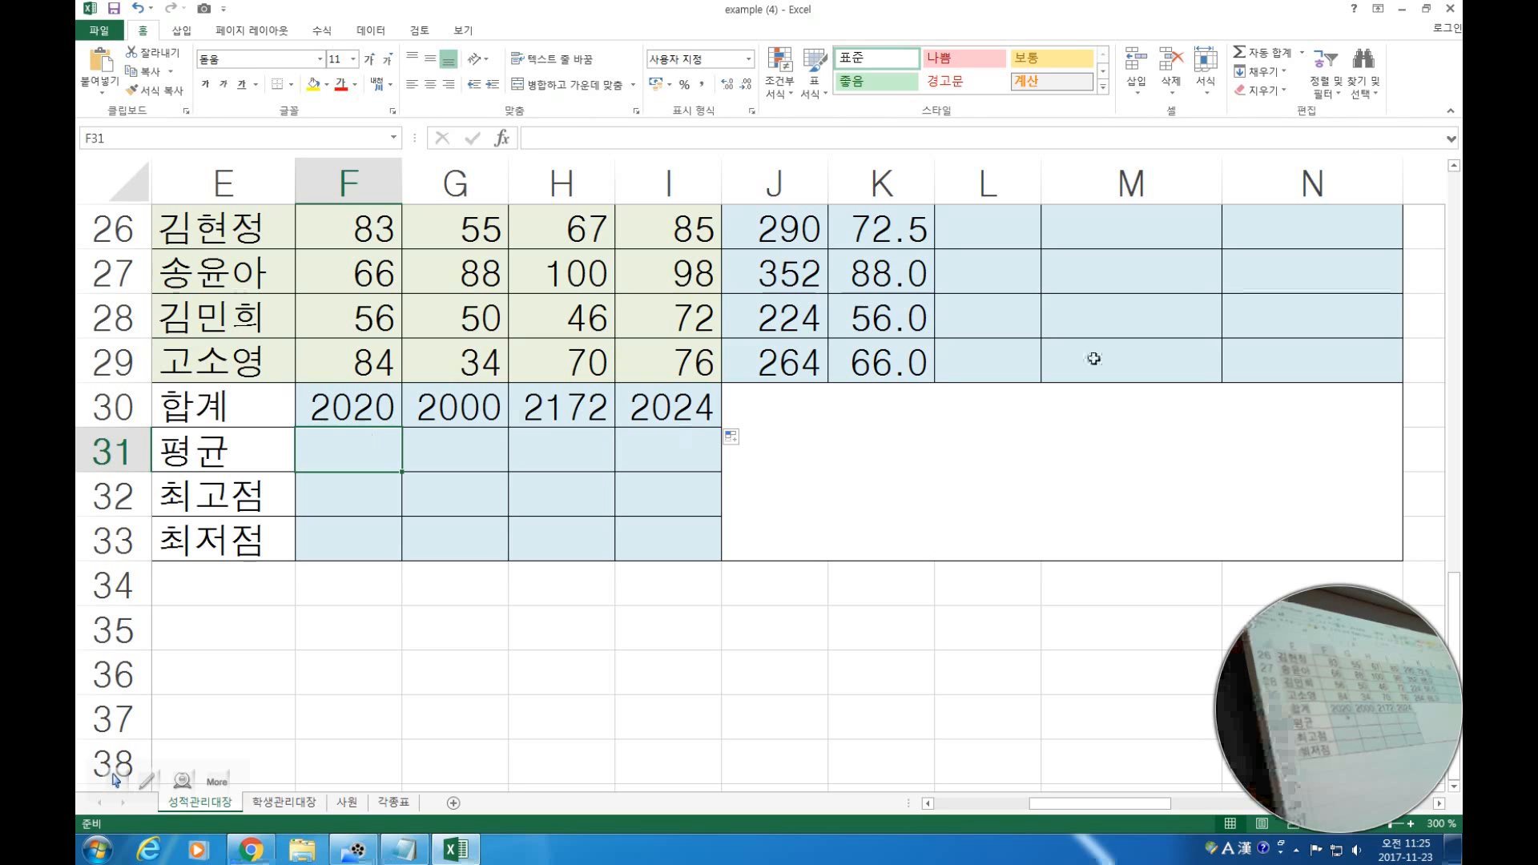
left_click(1303, 53)
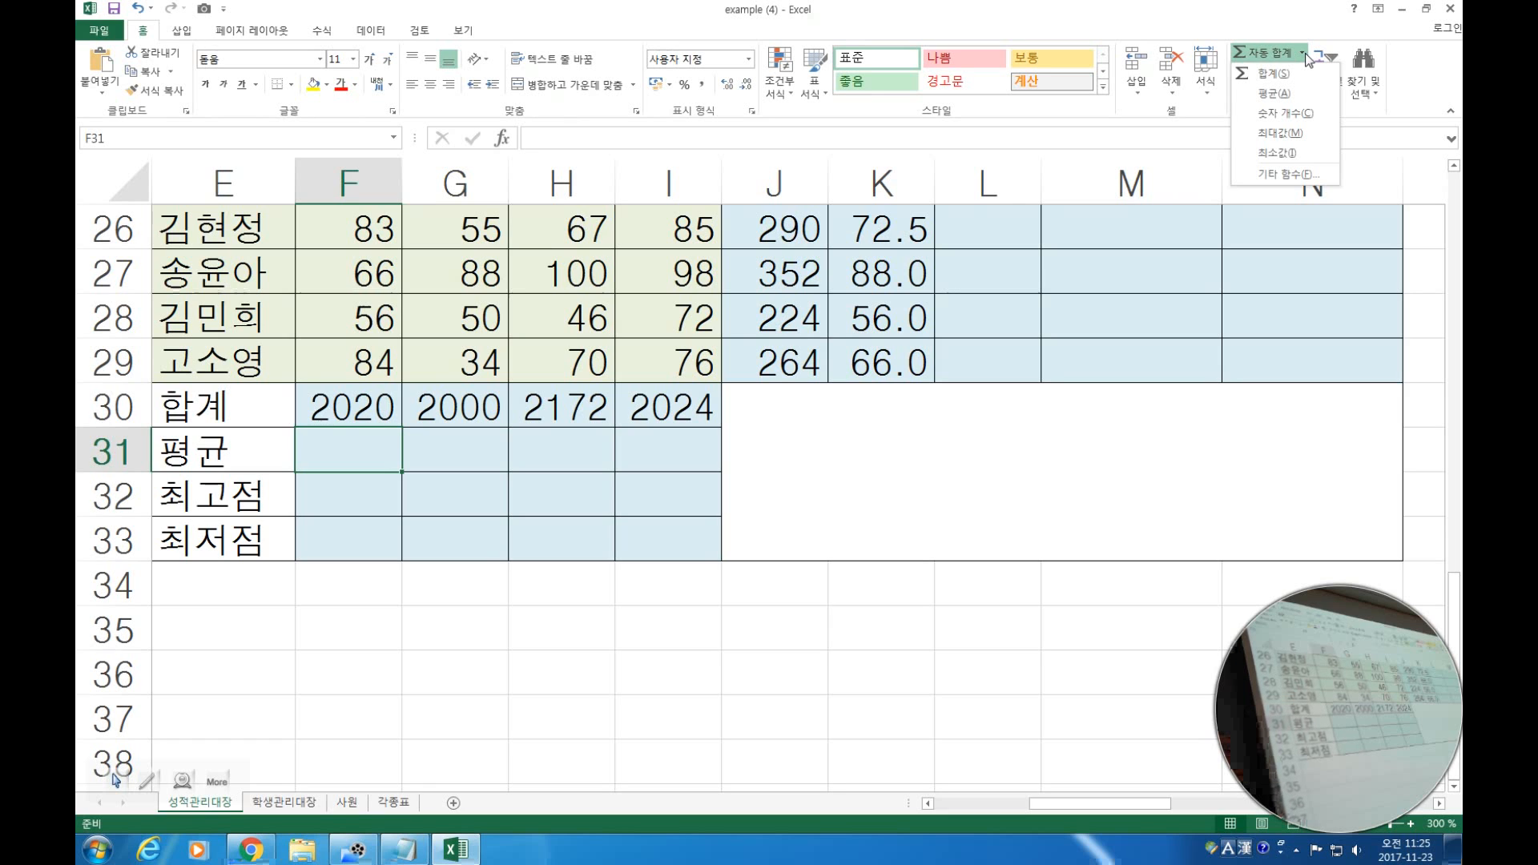
left_click(1314, 95)
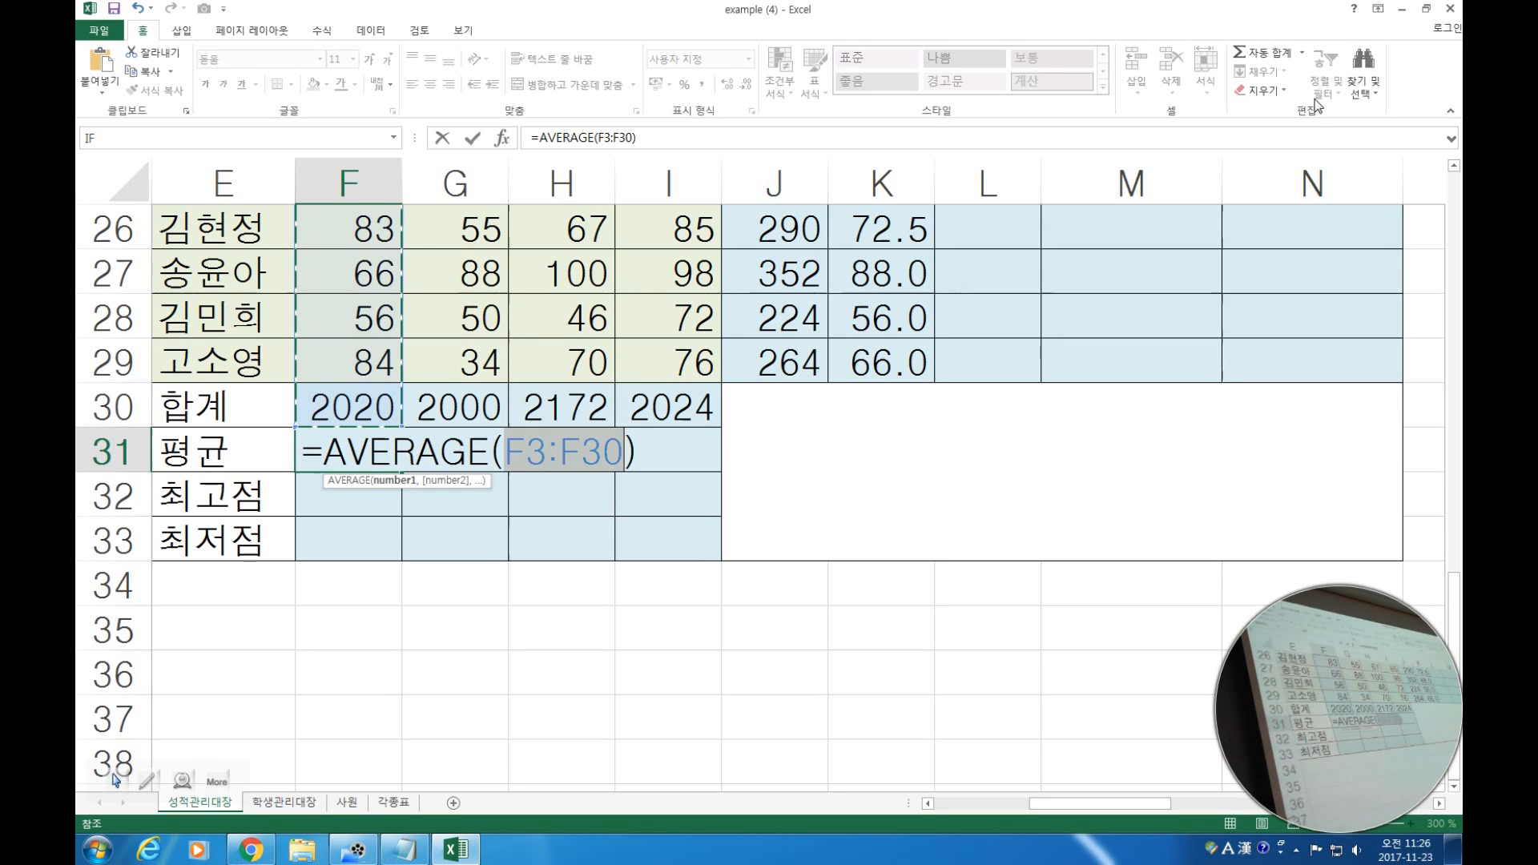
key("BackSpace")
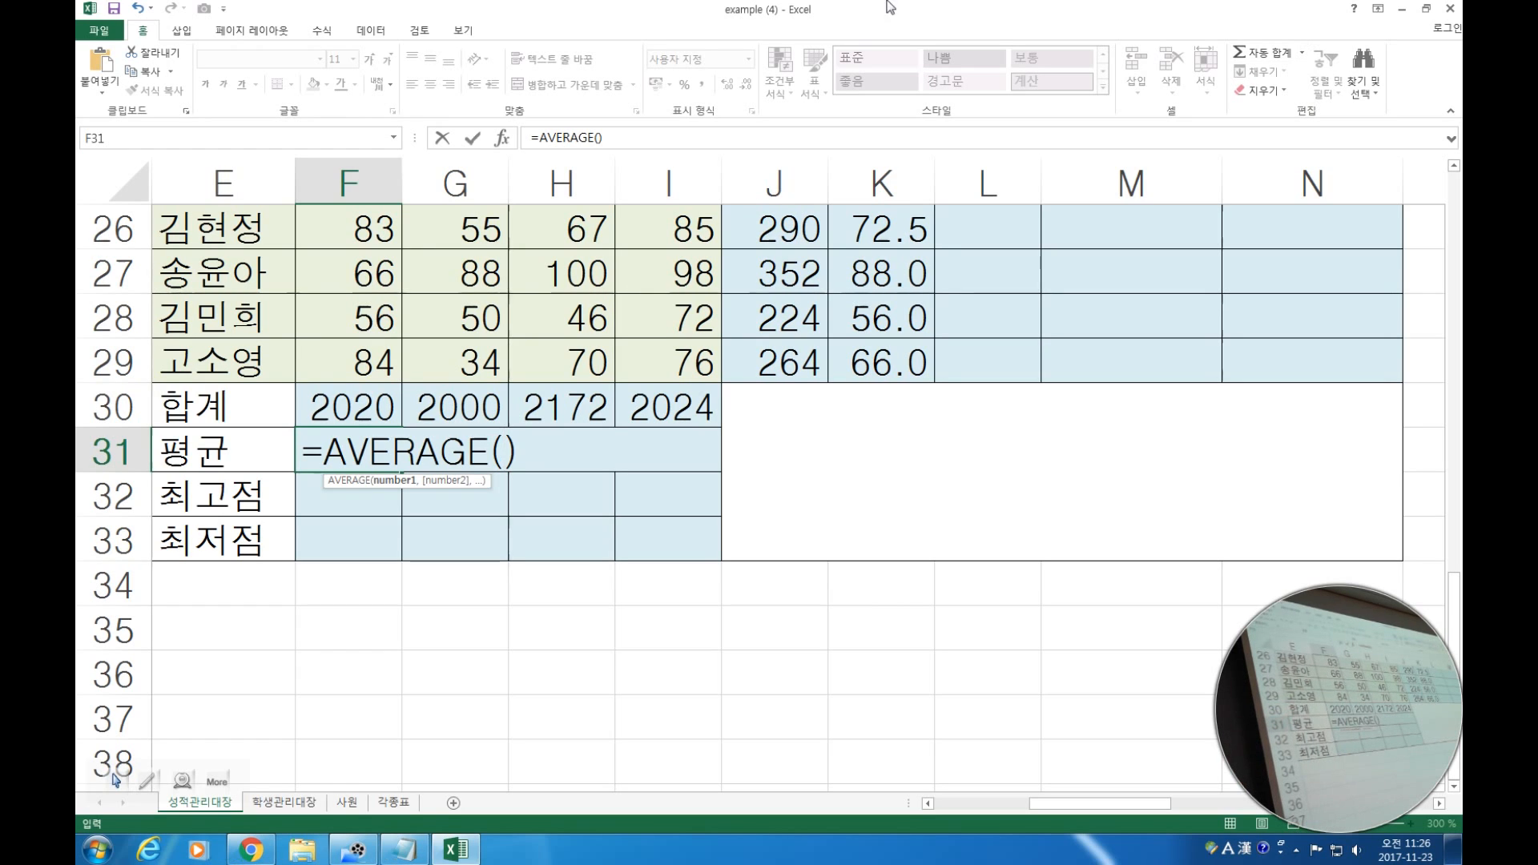
left_click_drag(369, 368, 352, 318)
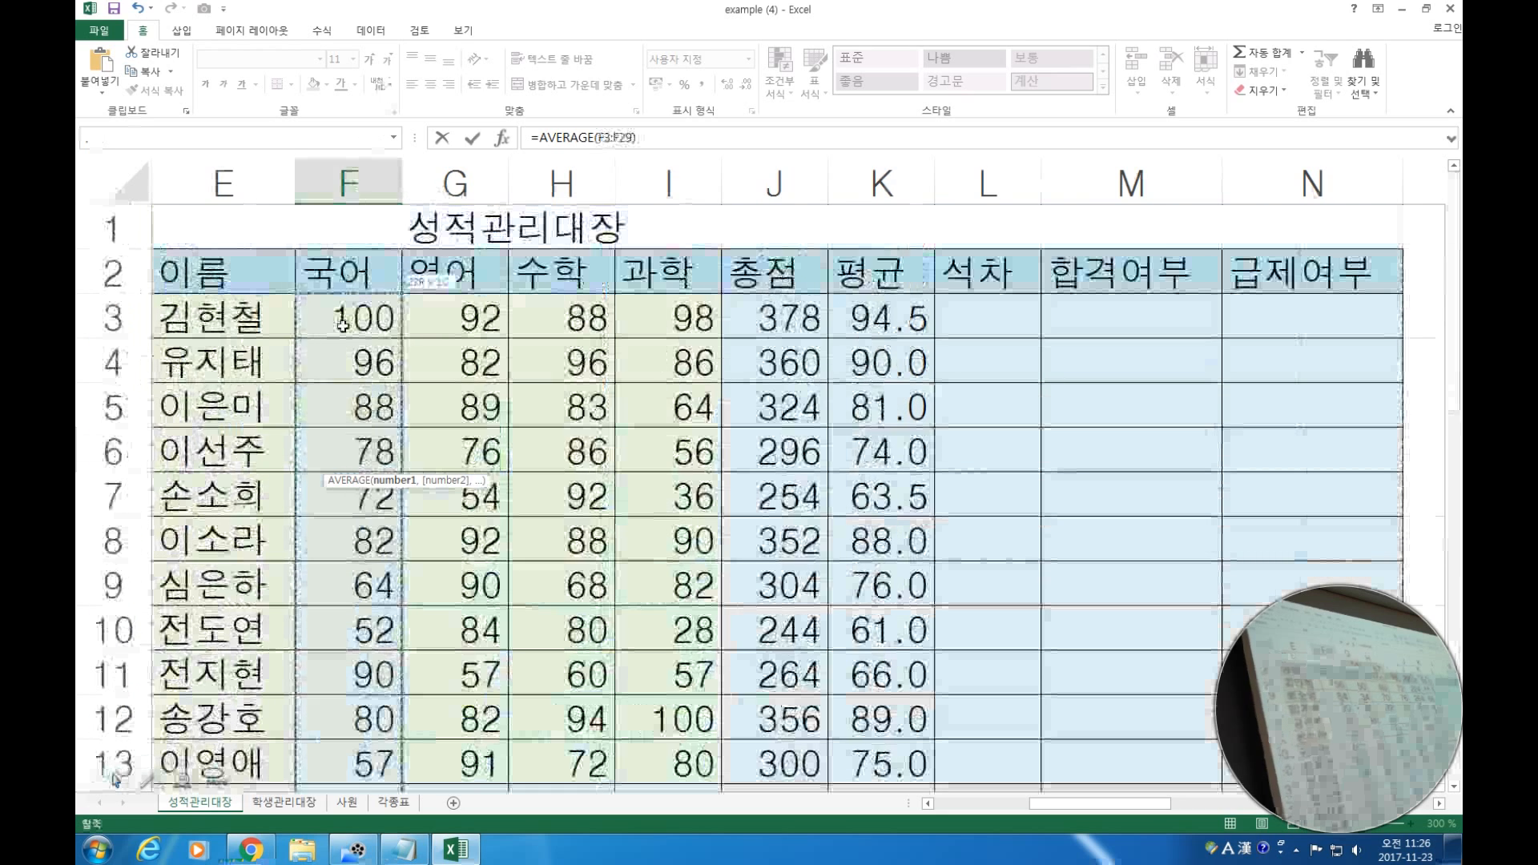
scroll(719, 366, "down", 4)
scroll(719, 366, "down", 3)
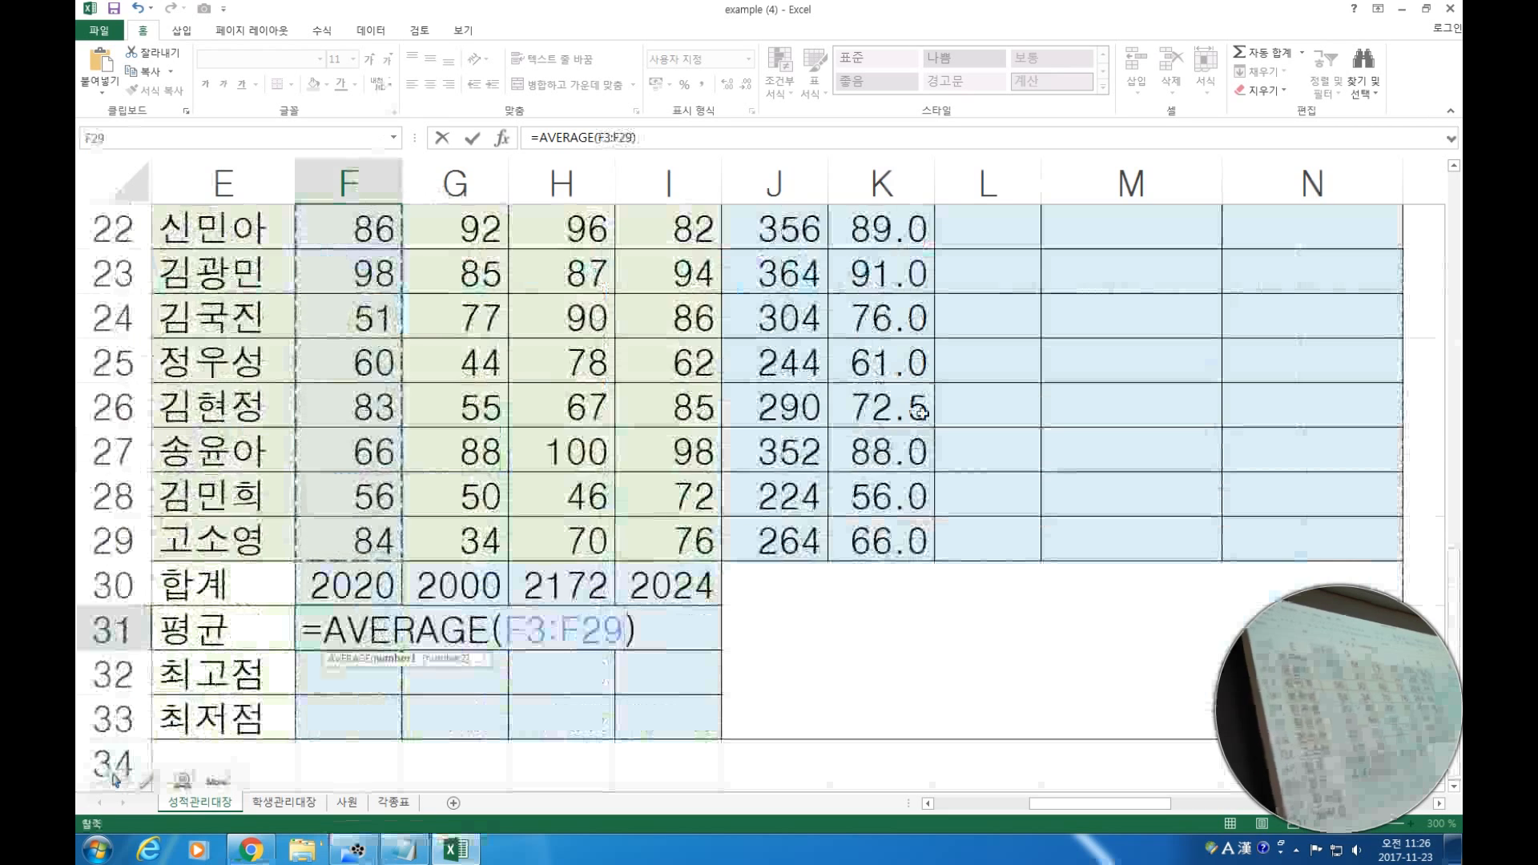
key("Return")
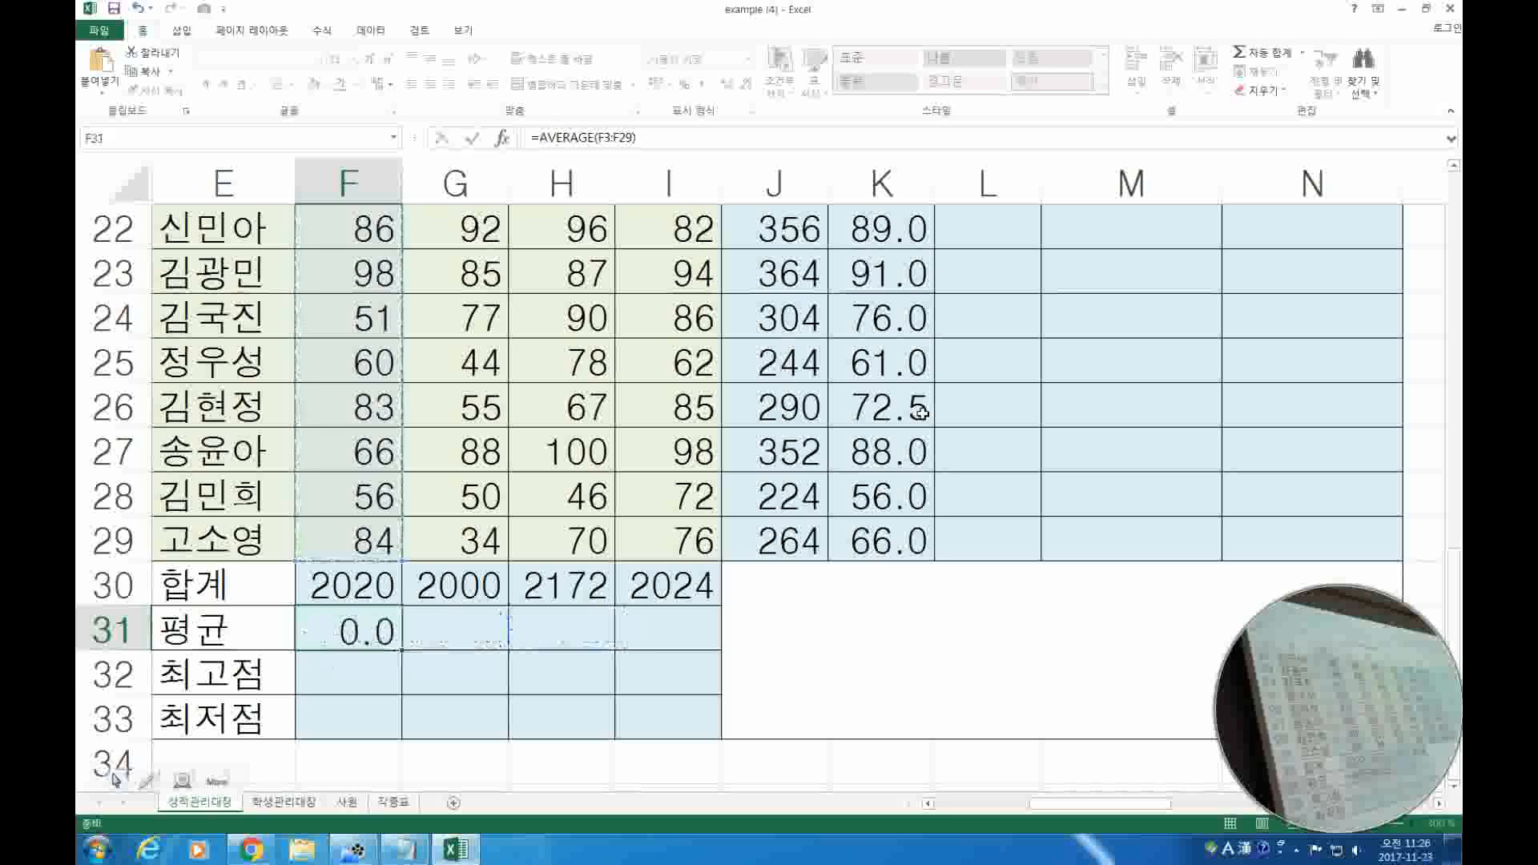
key("Up")
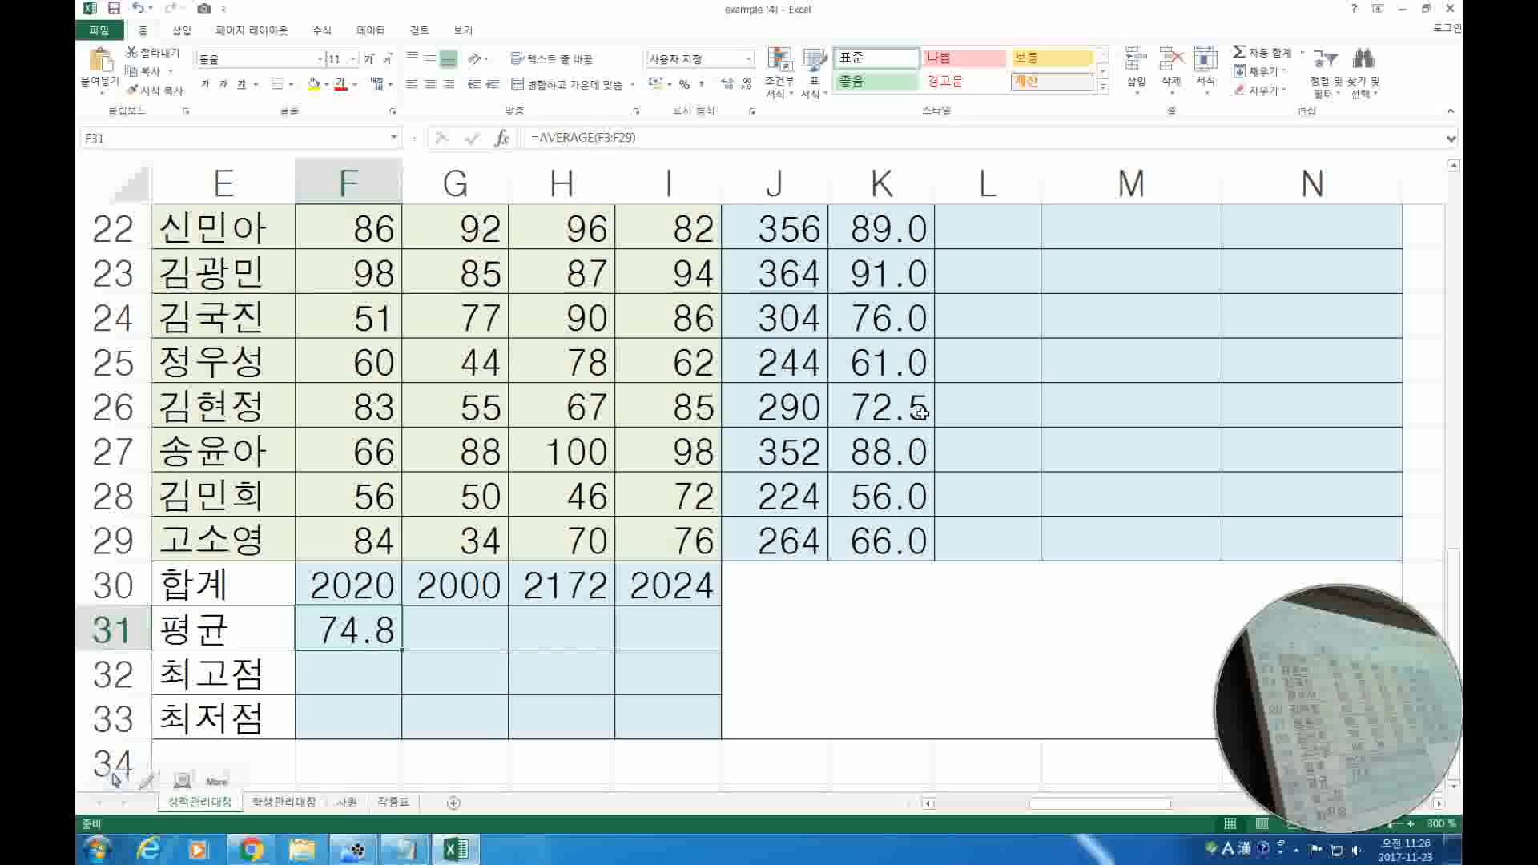
Insert the AVERAGE function in cell G31 with the suggested range G3:G30 and autofit column G's width.
key("Right")
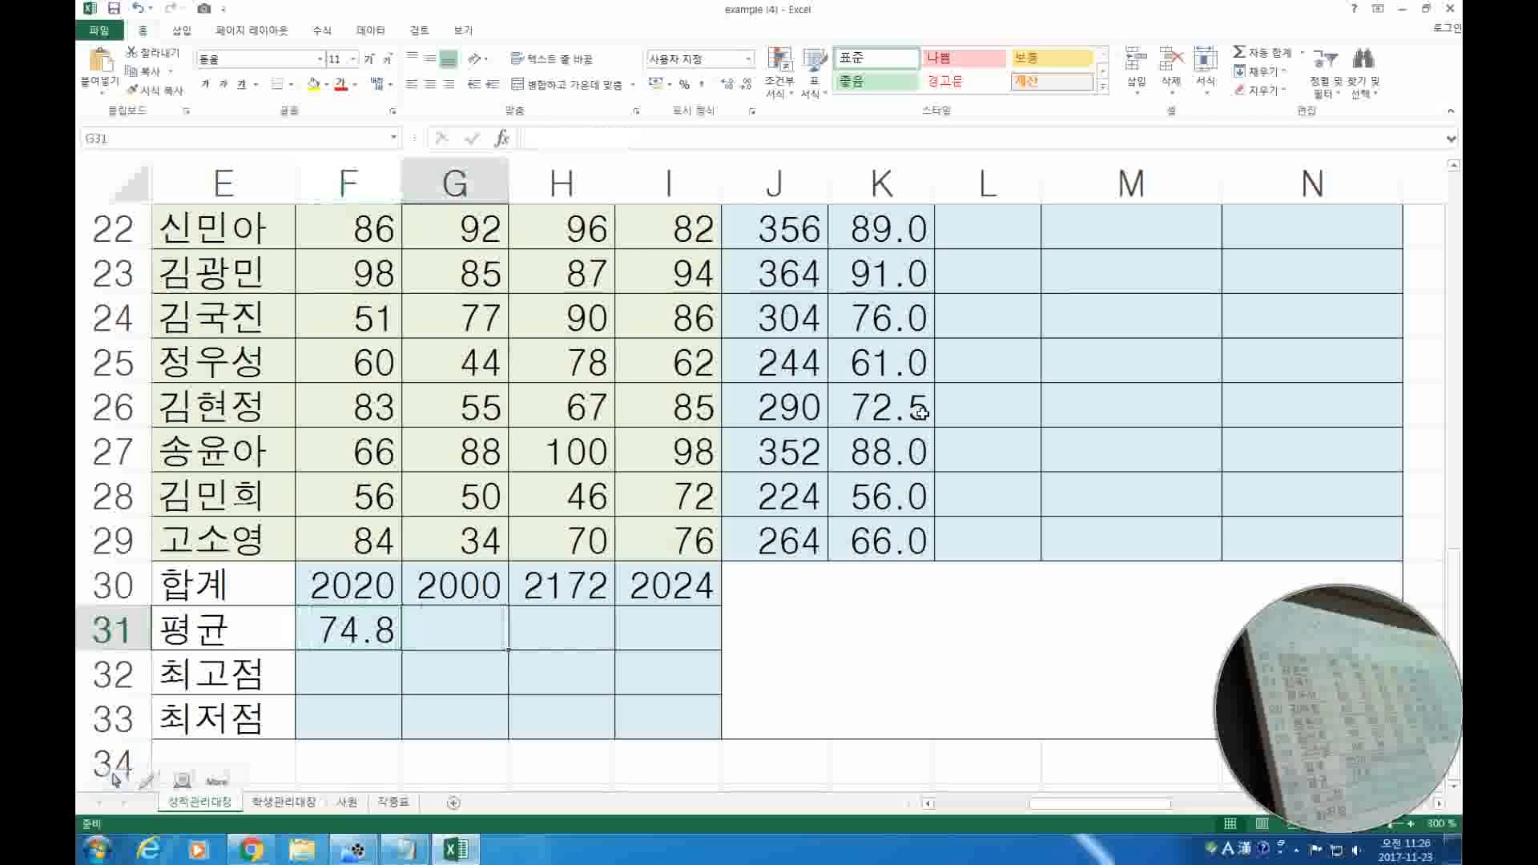
left_click(1303, 53)
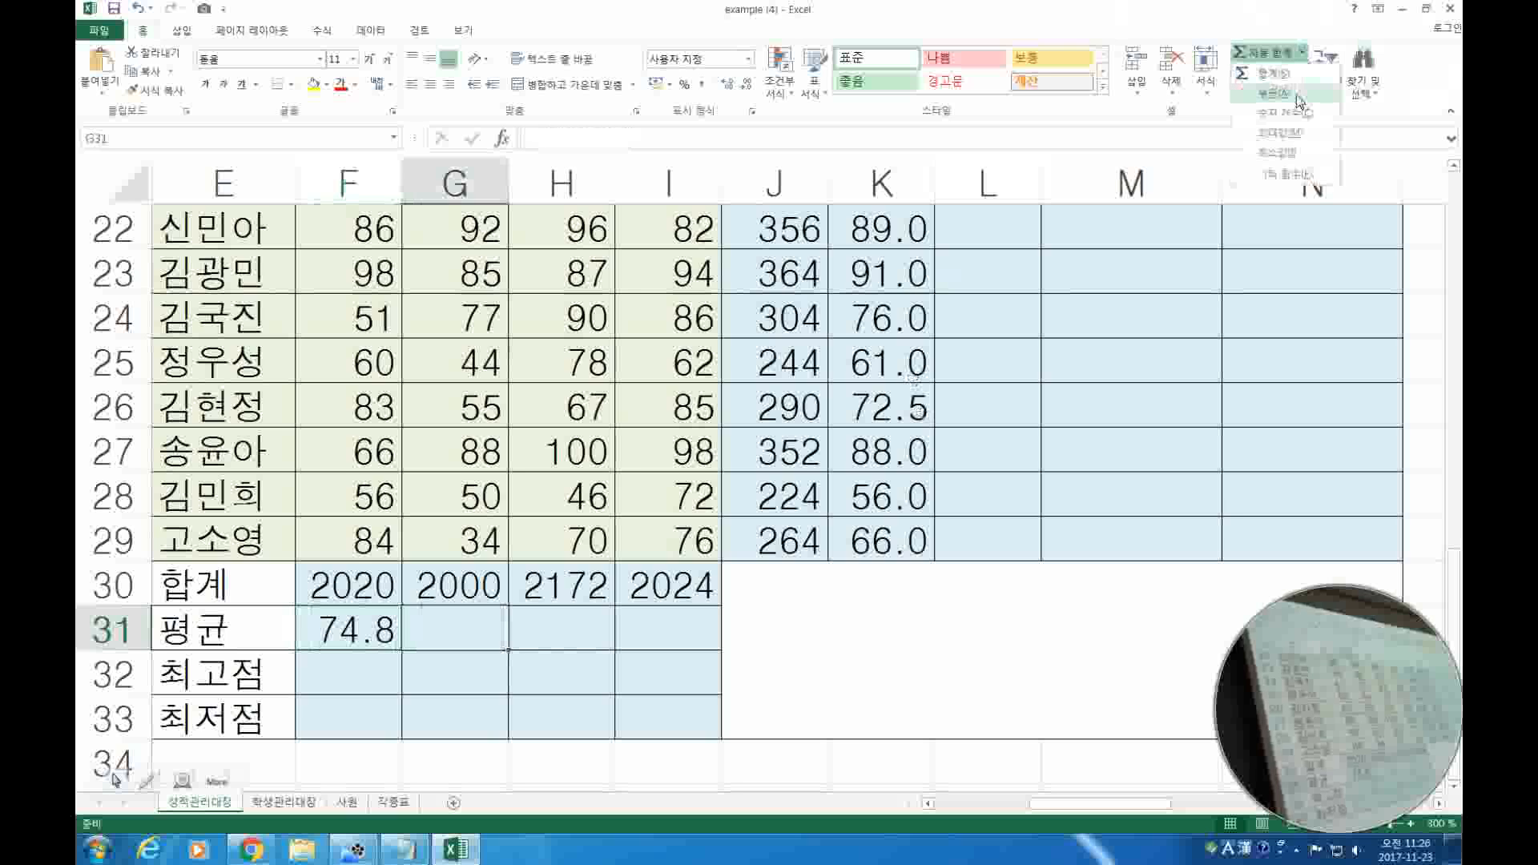
left_click(1297, 95)
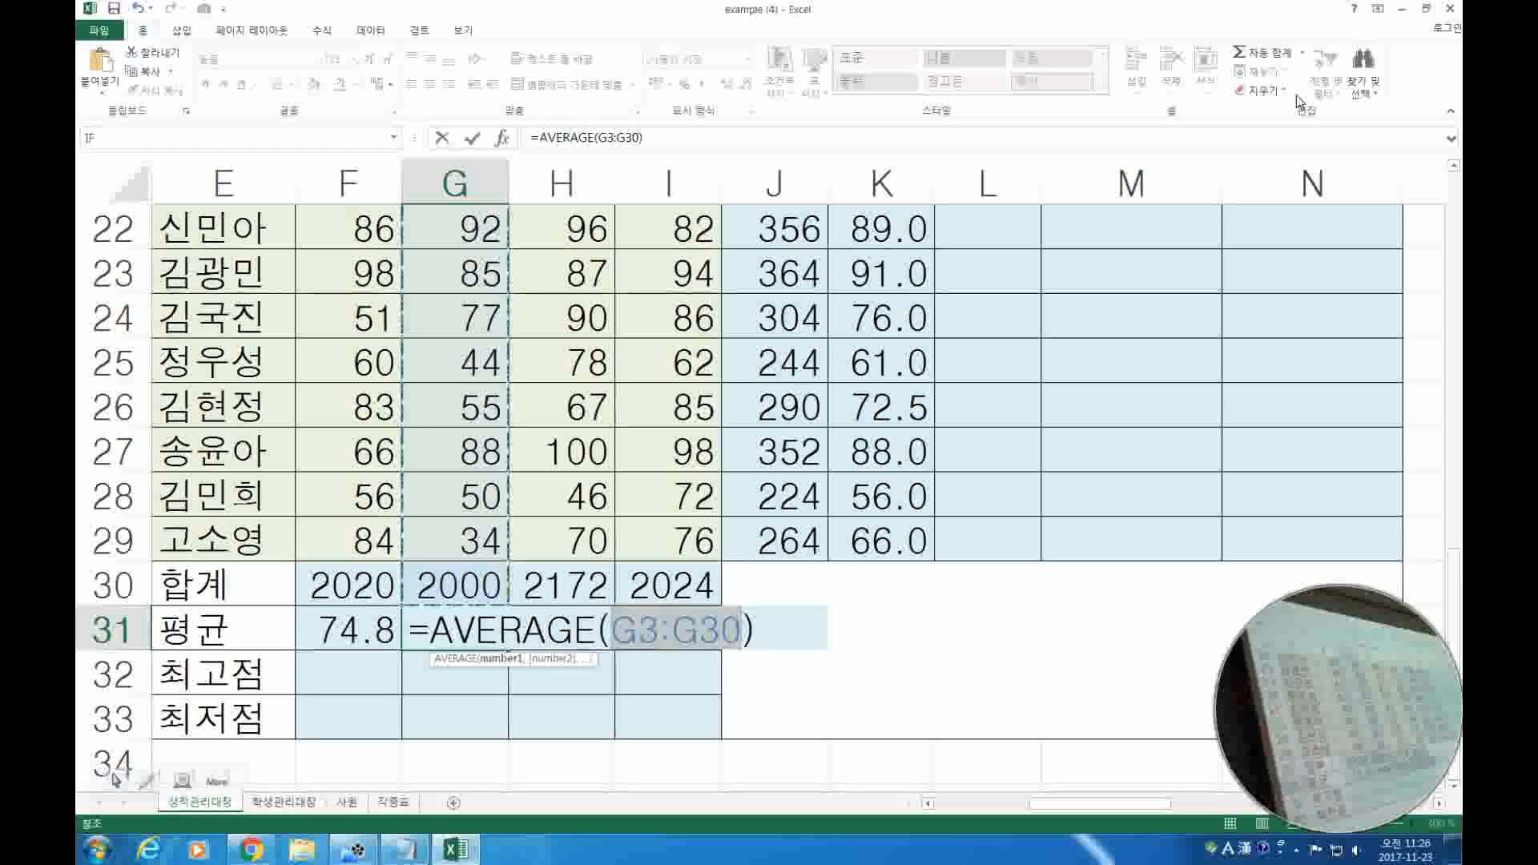
key("Return")
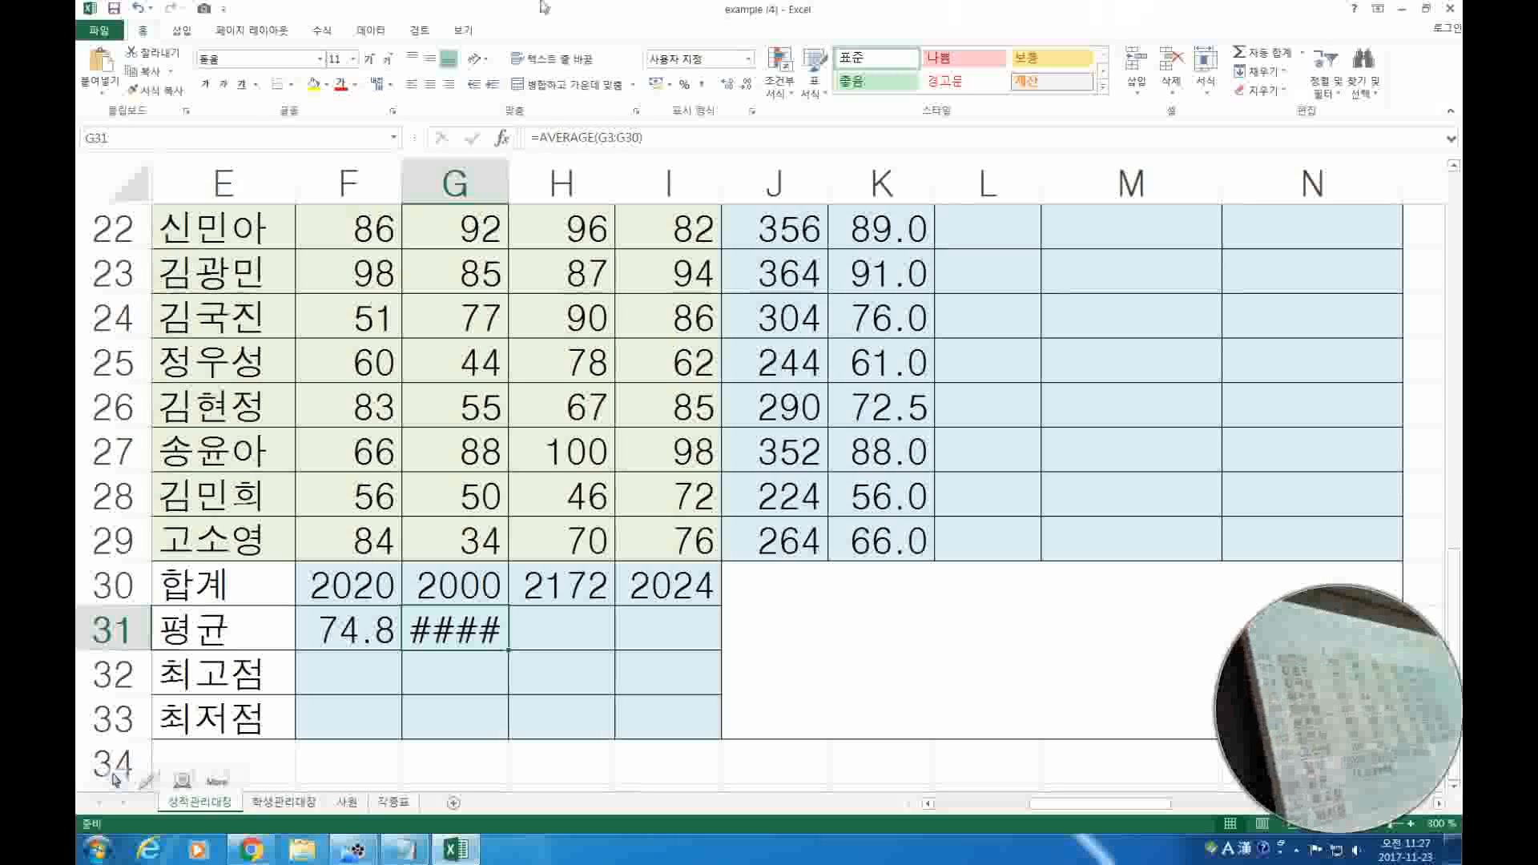
double_click(508, 176)
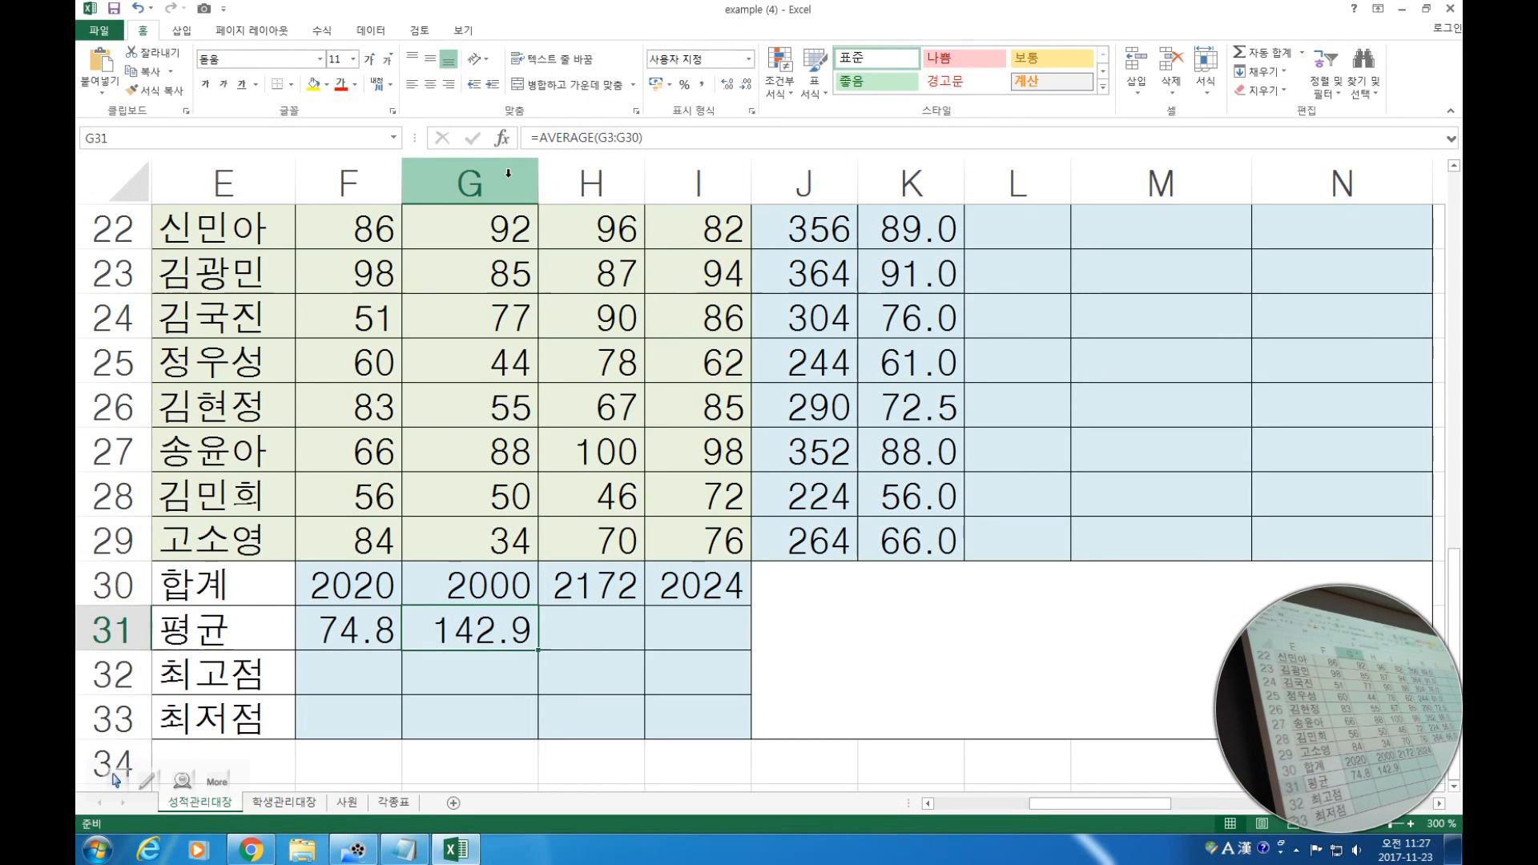
Correct the range of the average formula in cell G31 to G3:G29.
double_click(497, 630)
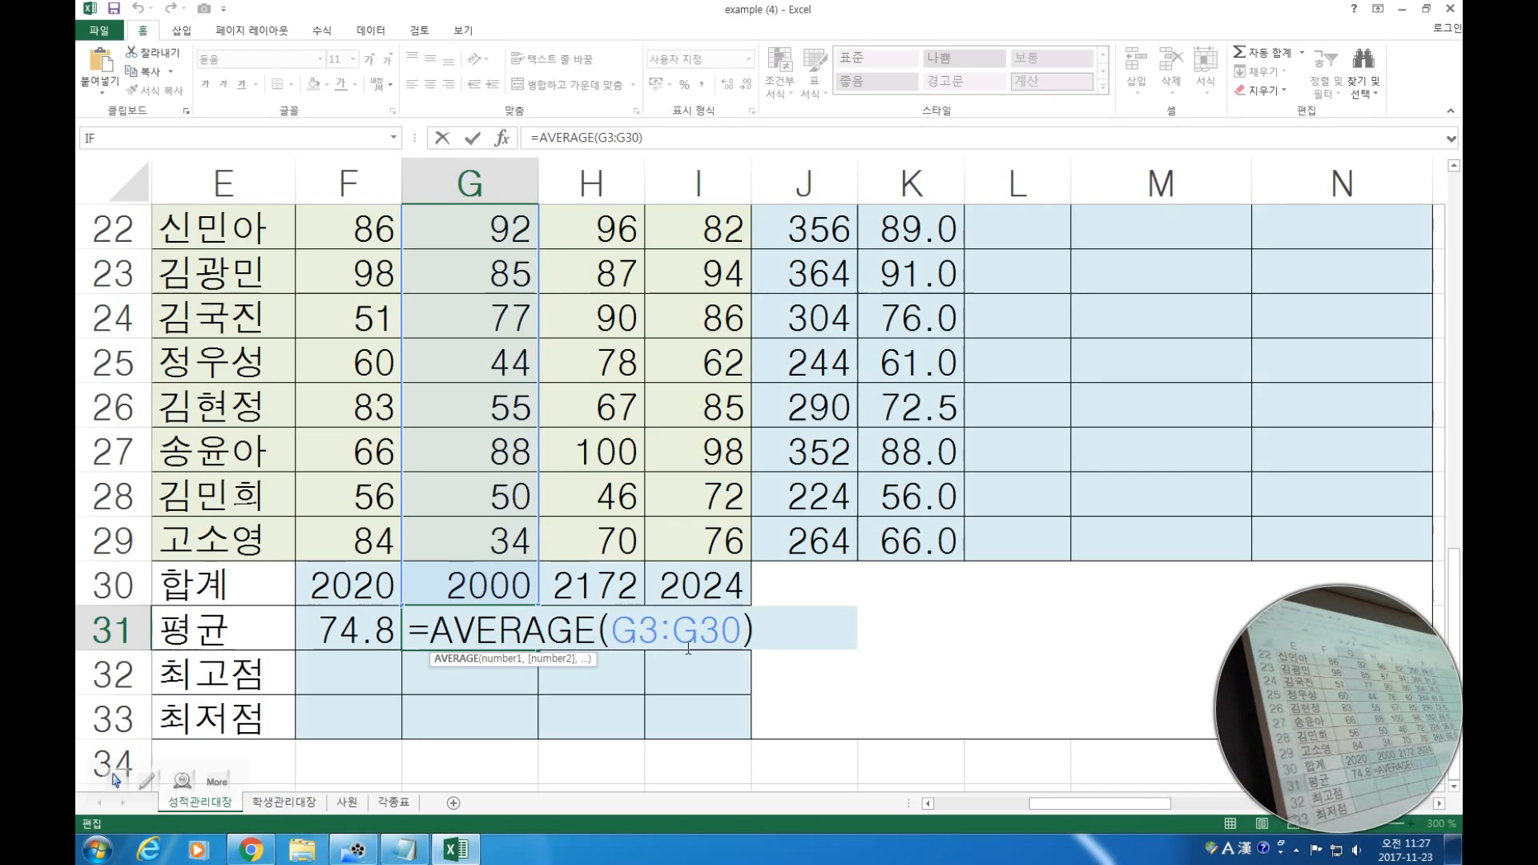
left_click_drag(736, 624, 618, 627)
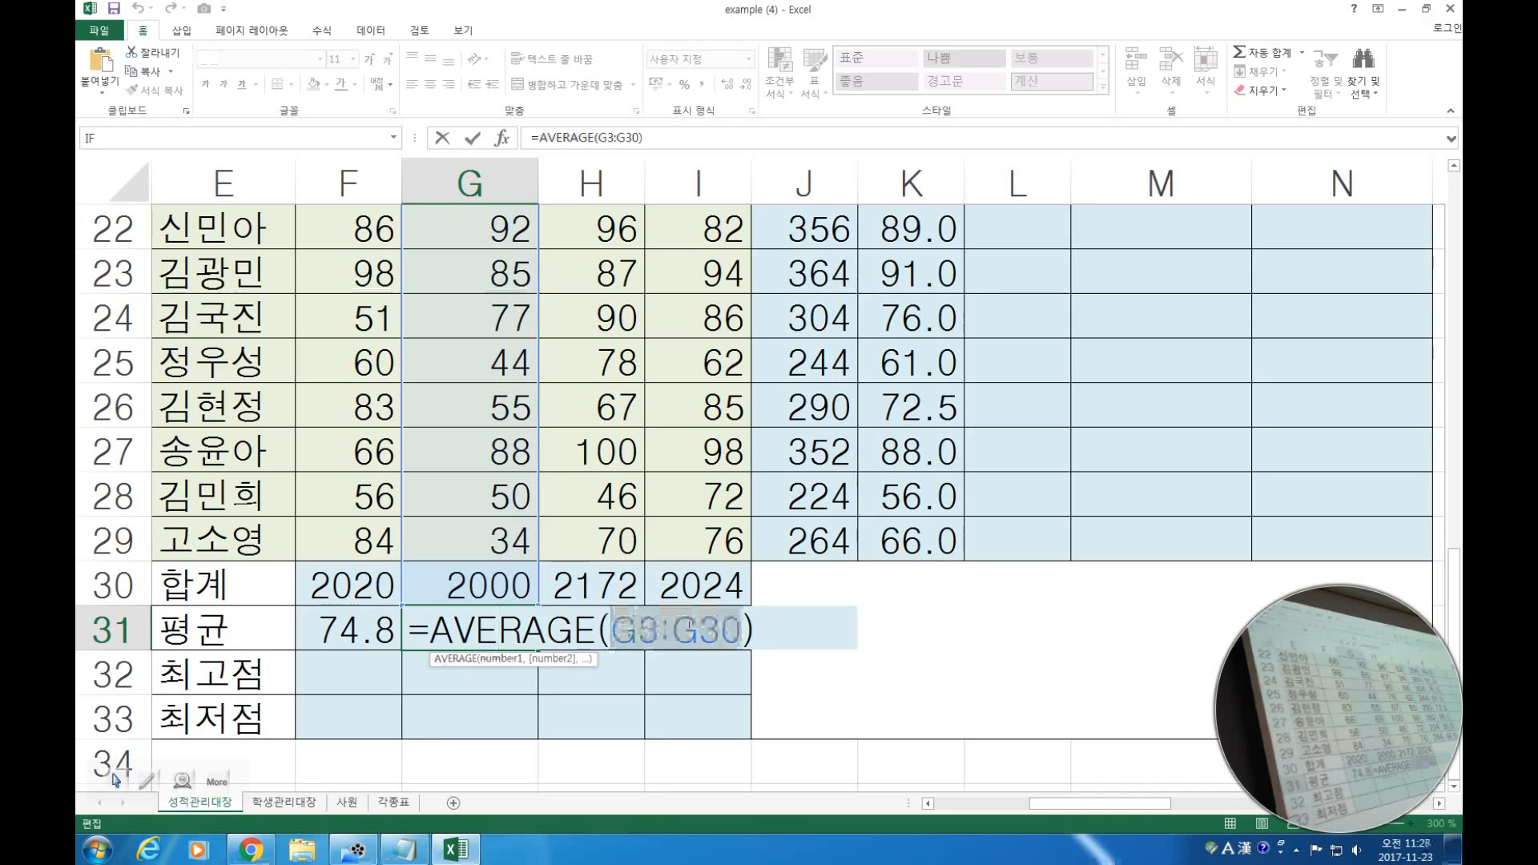
left_click(695, 628)
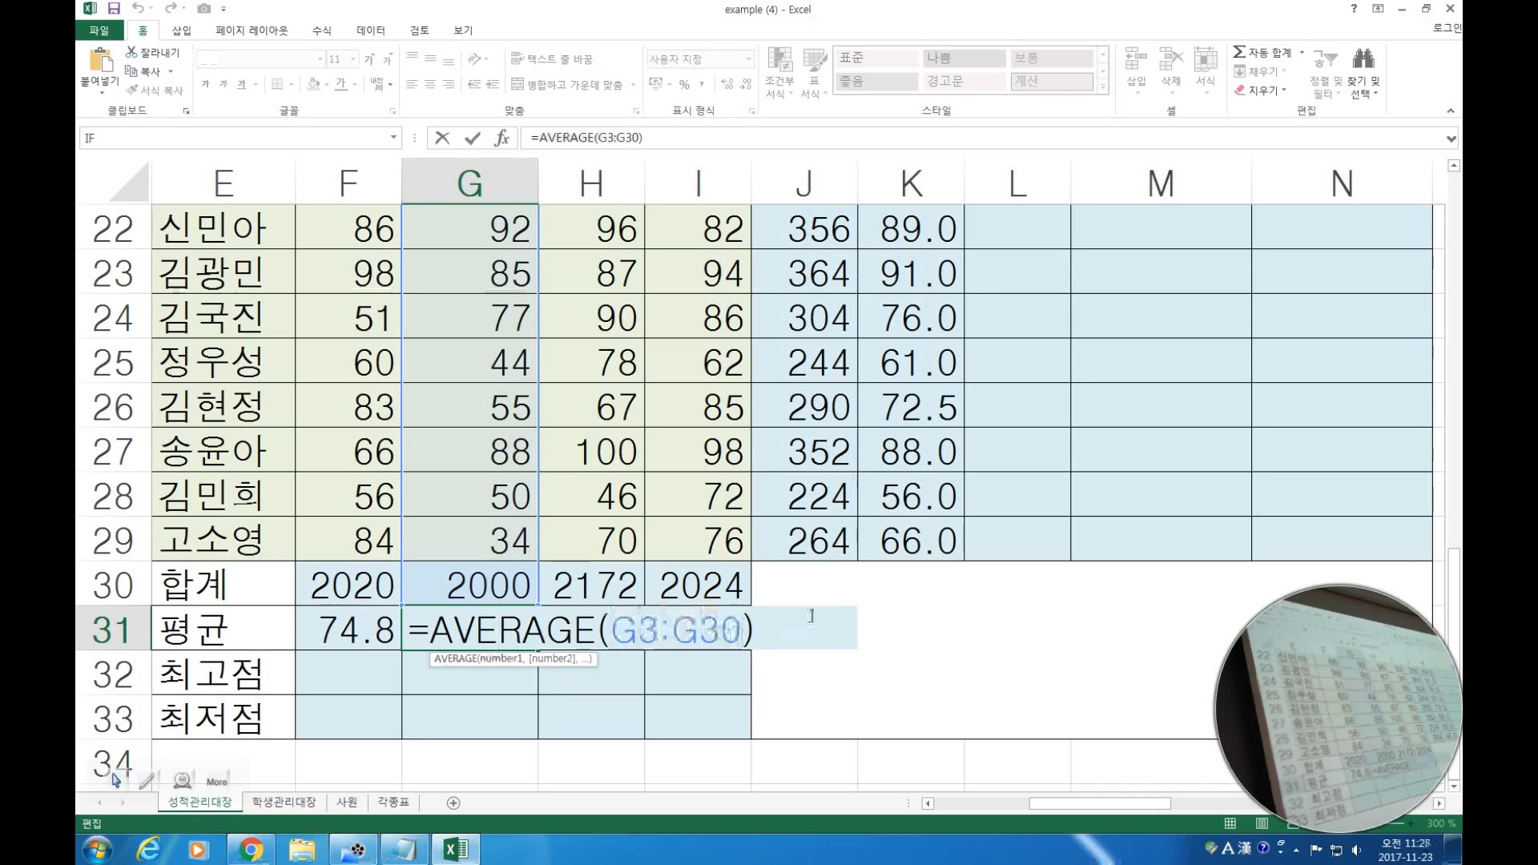
key("BackSpace")
type("9")
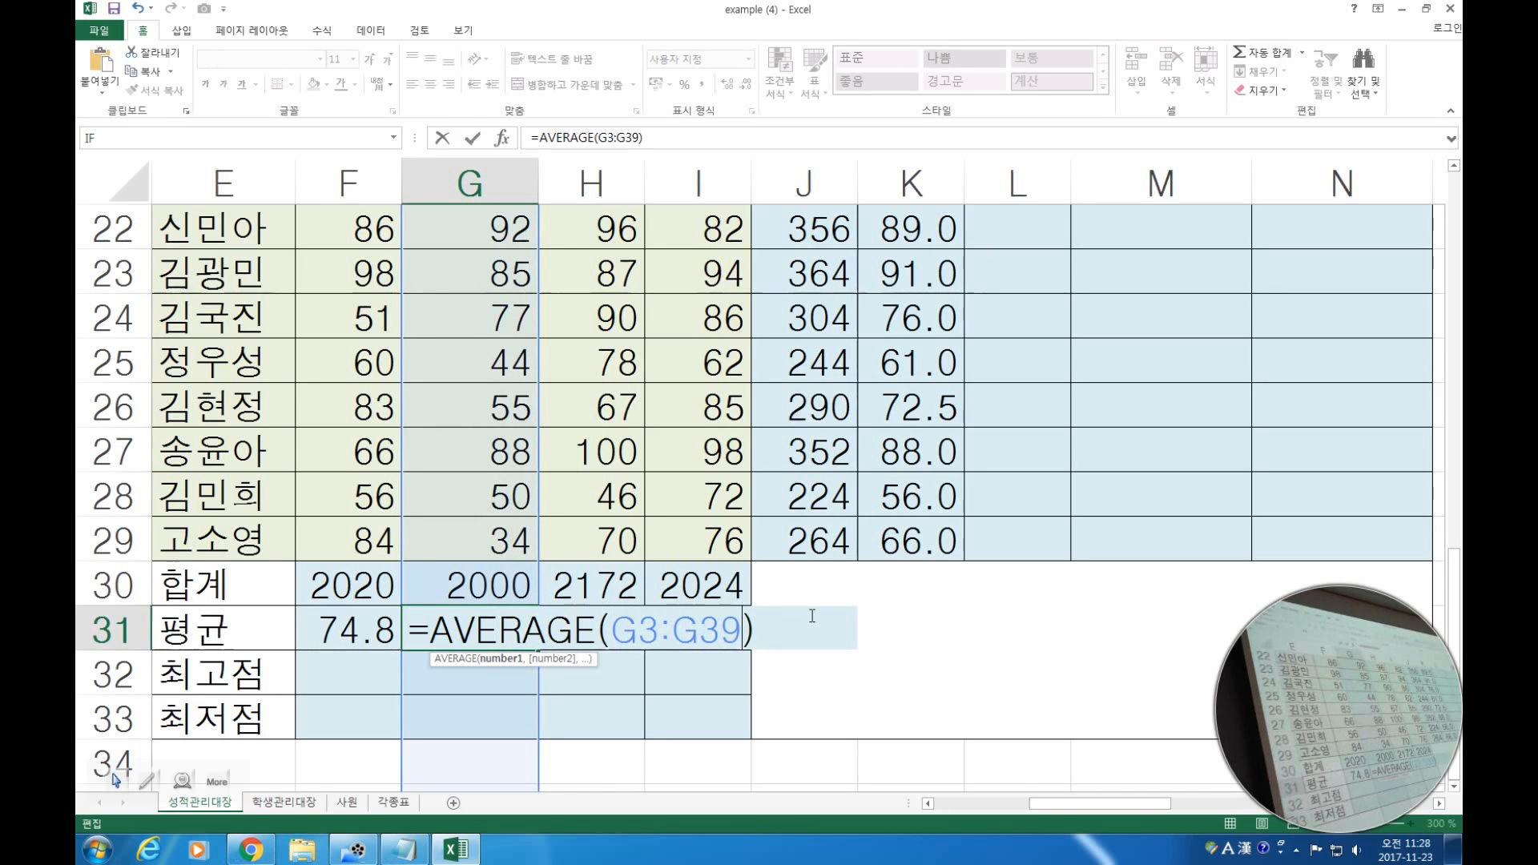
key("BackSpace")
key("BackSpace")
type("29")
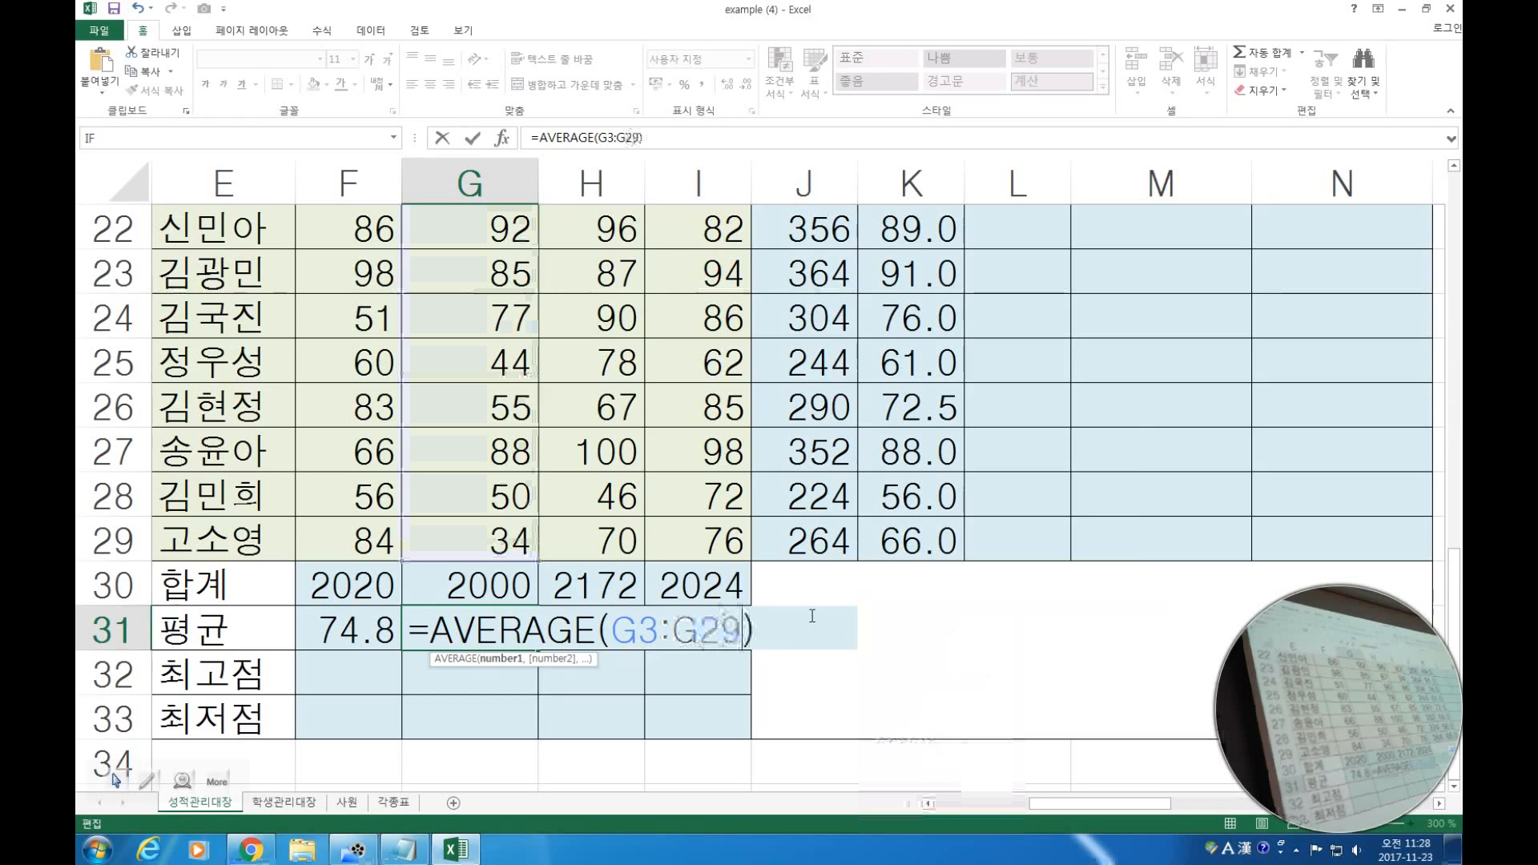
key("Return")
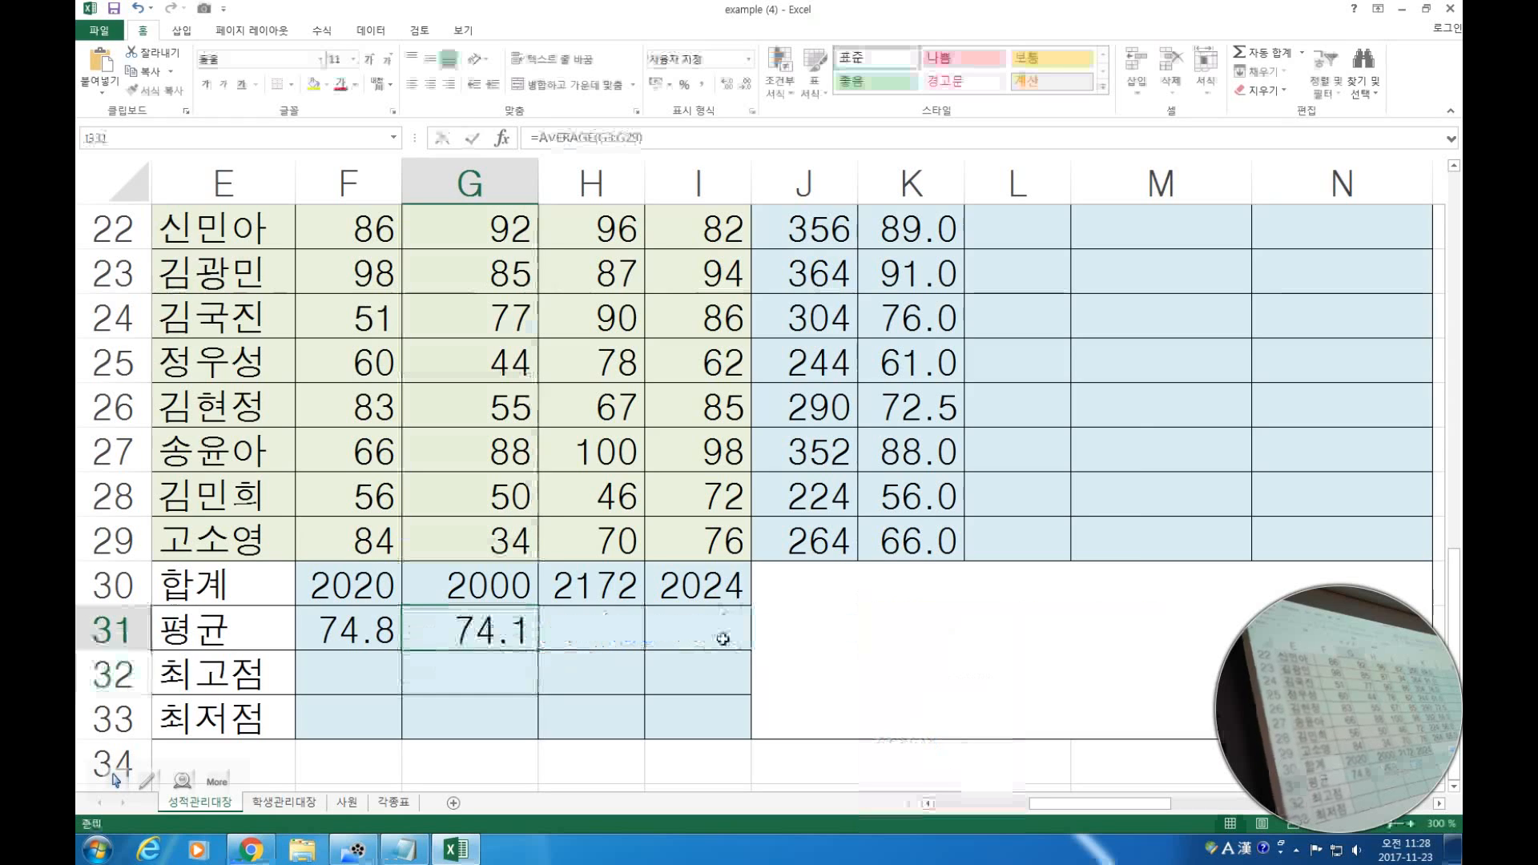
Review the average formulas in G31 and F31, and fill the formula from G31 across the 평균 row through I31.
double_click(484, 624)
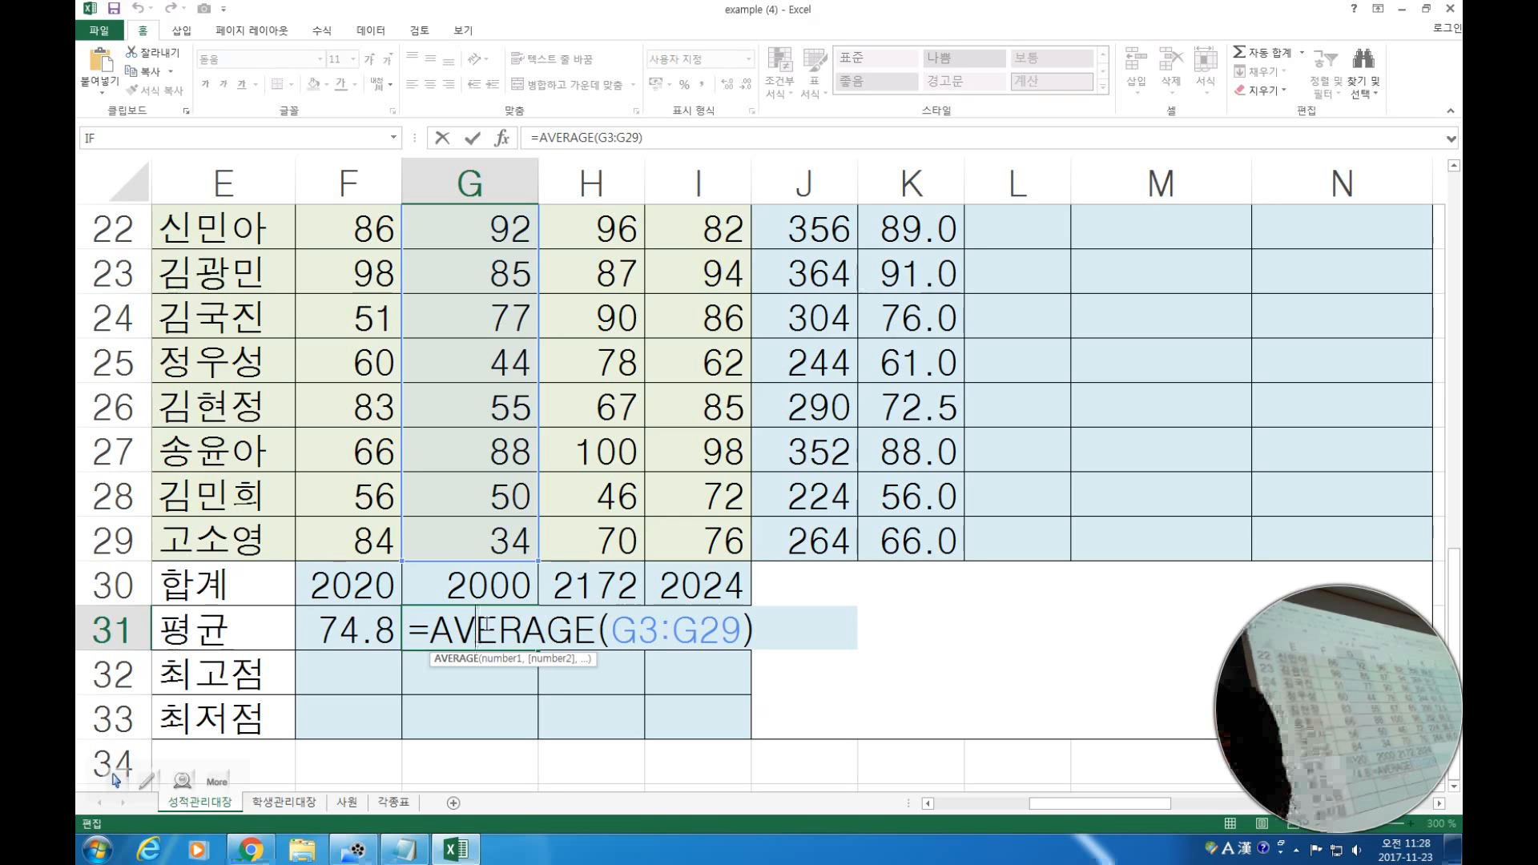
key("Return")
key("Up")
key("Left")
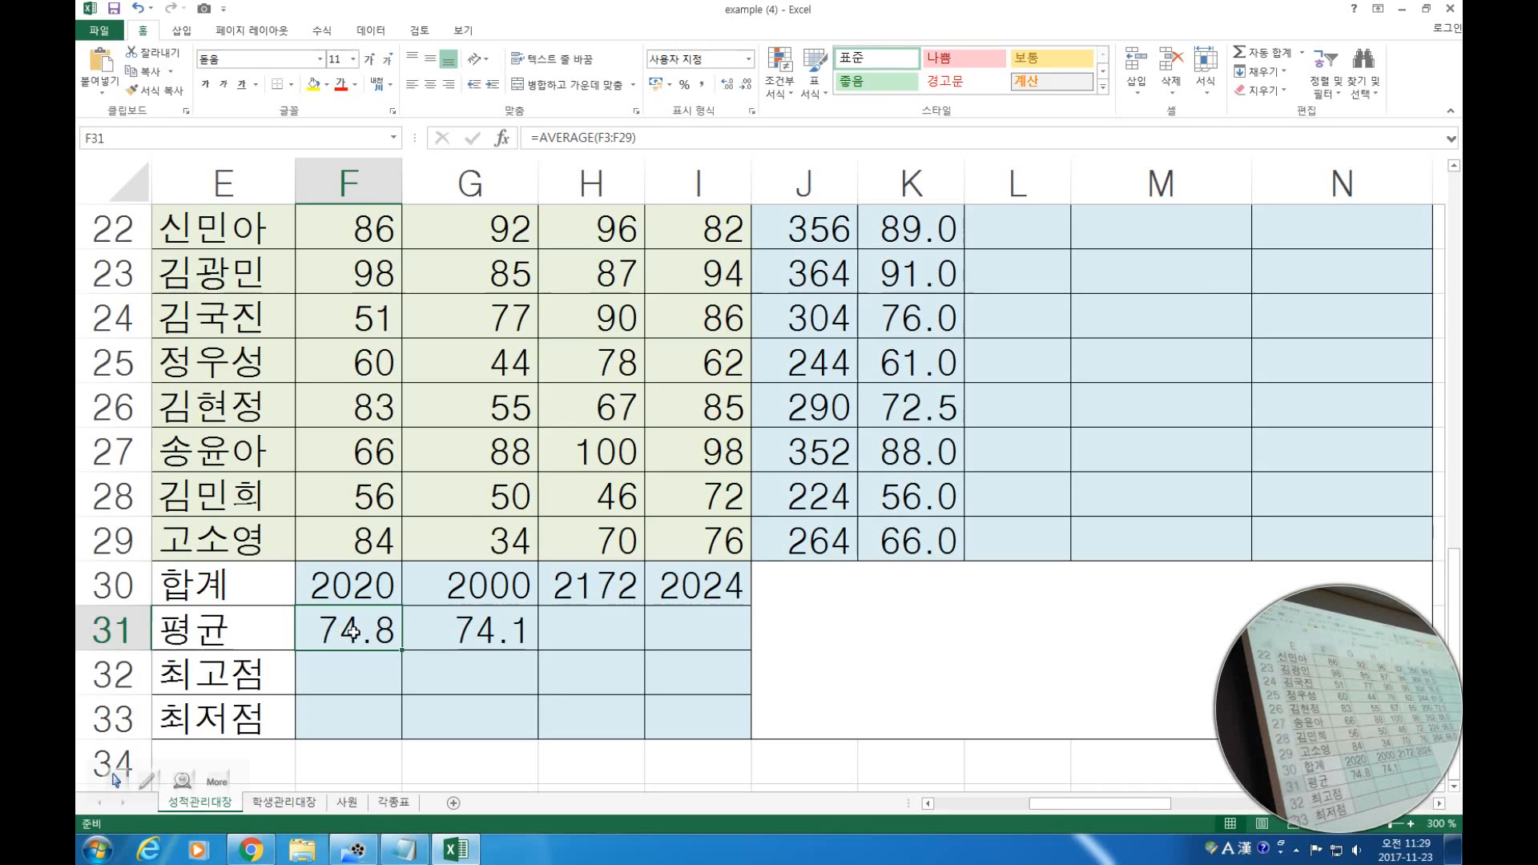
left_click(504, 629)
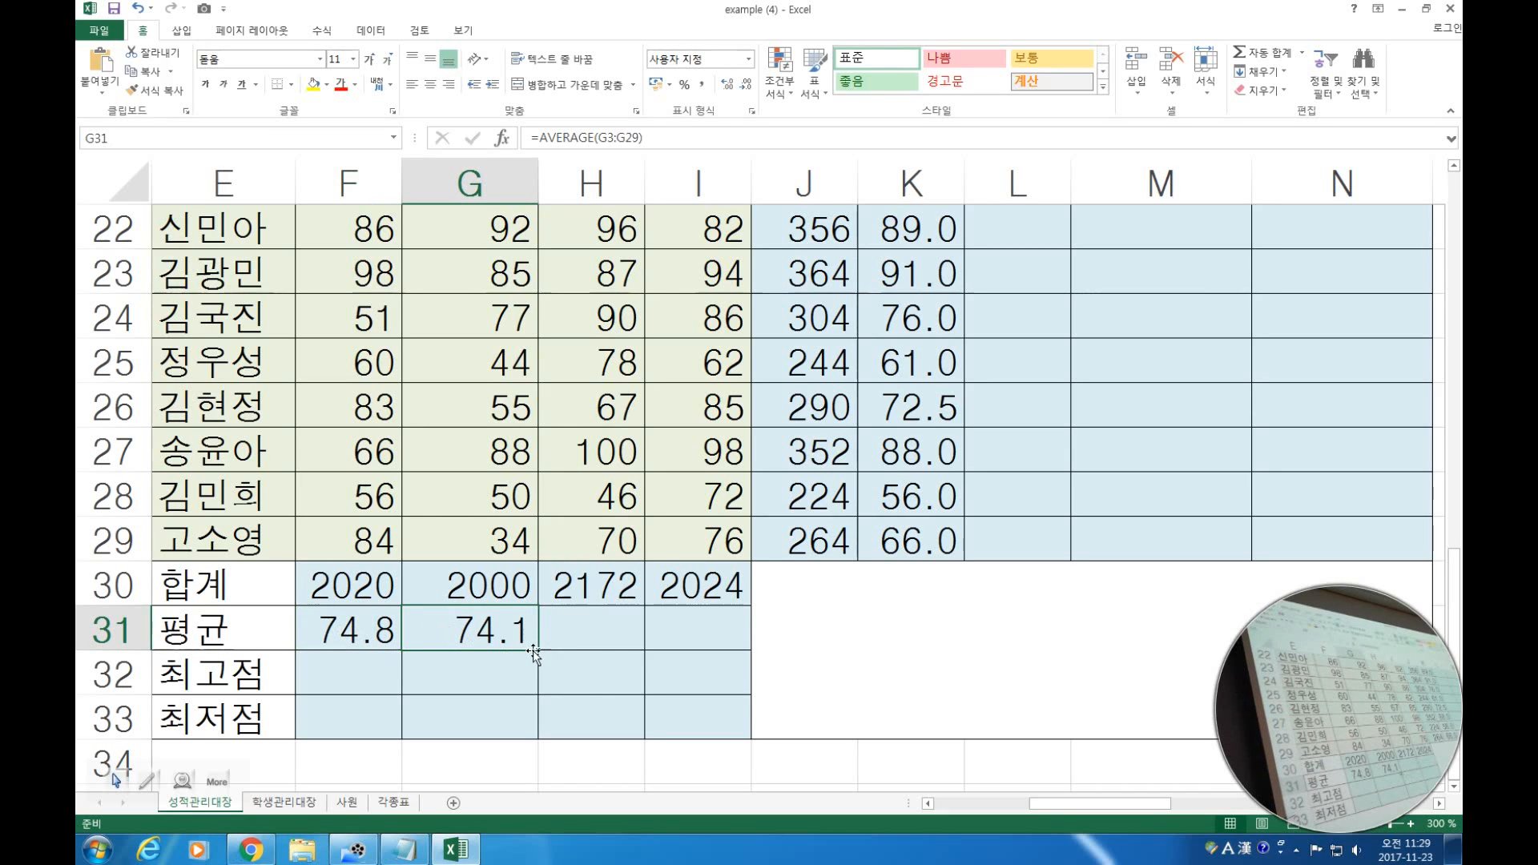
left_click_drag(551, 651, 724, 653)
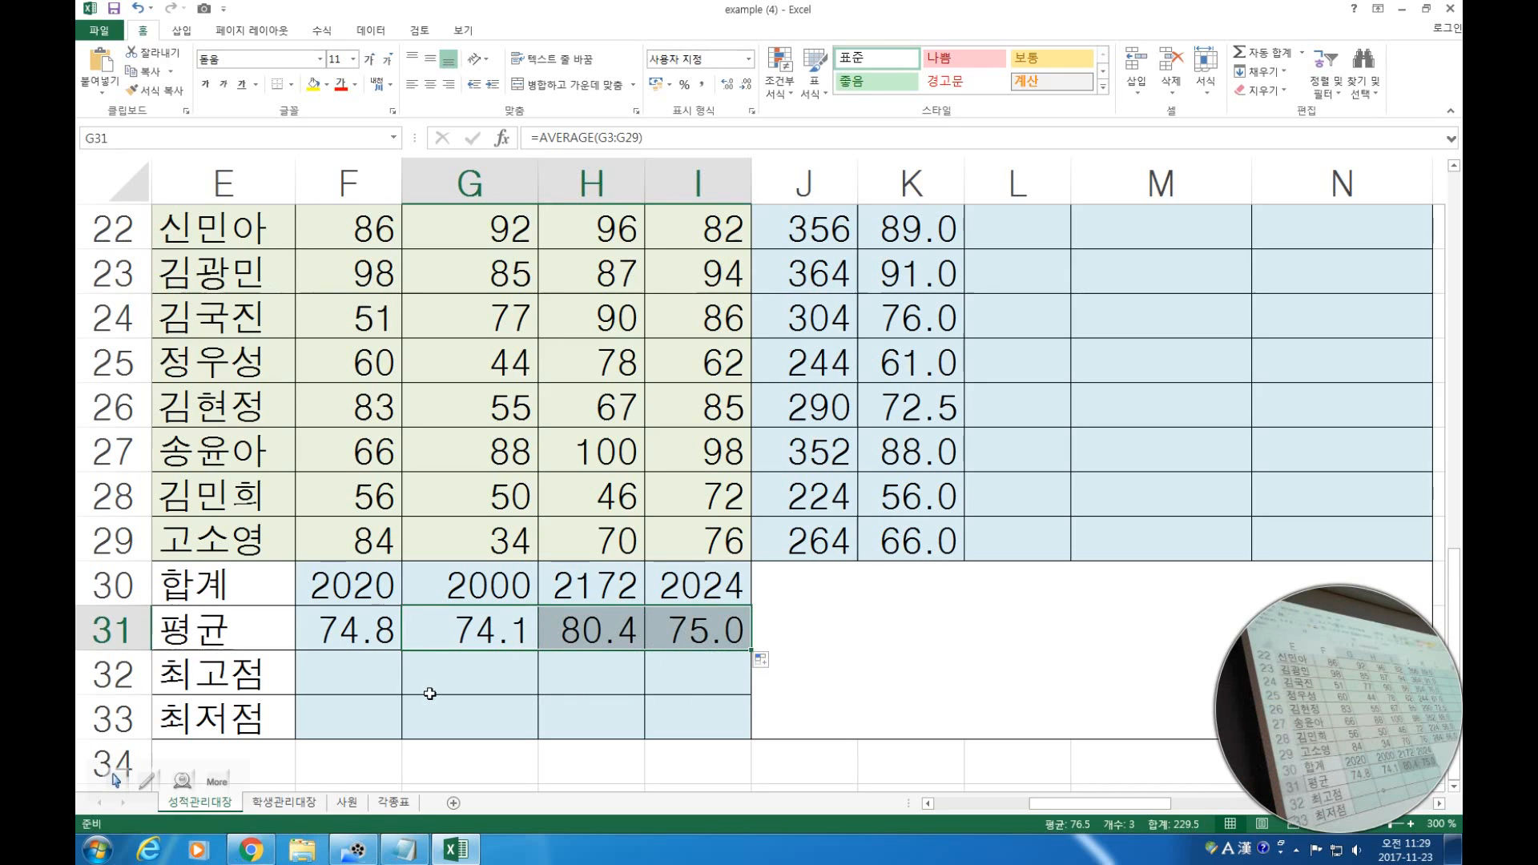
left_click(347, 676)
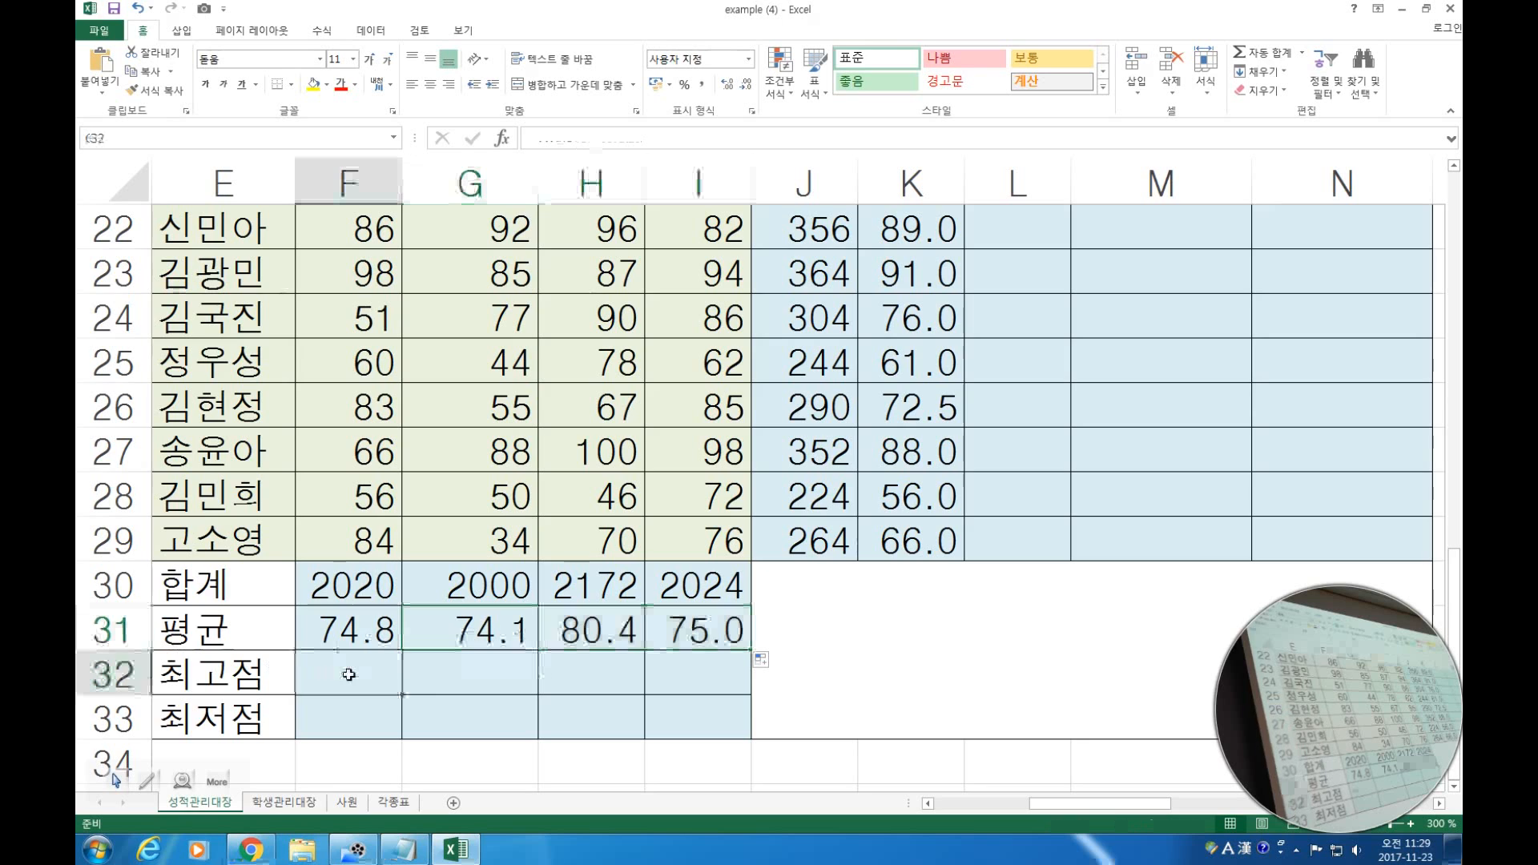
left_click(359, 714)
left_click(356, 678)
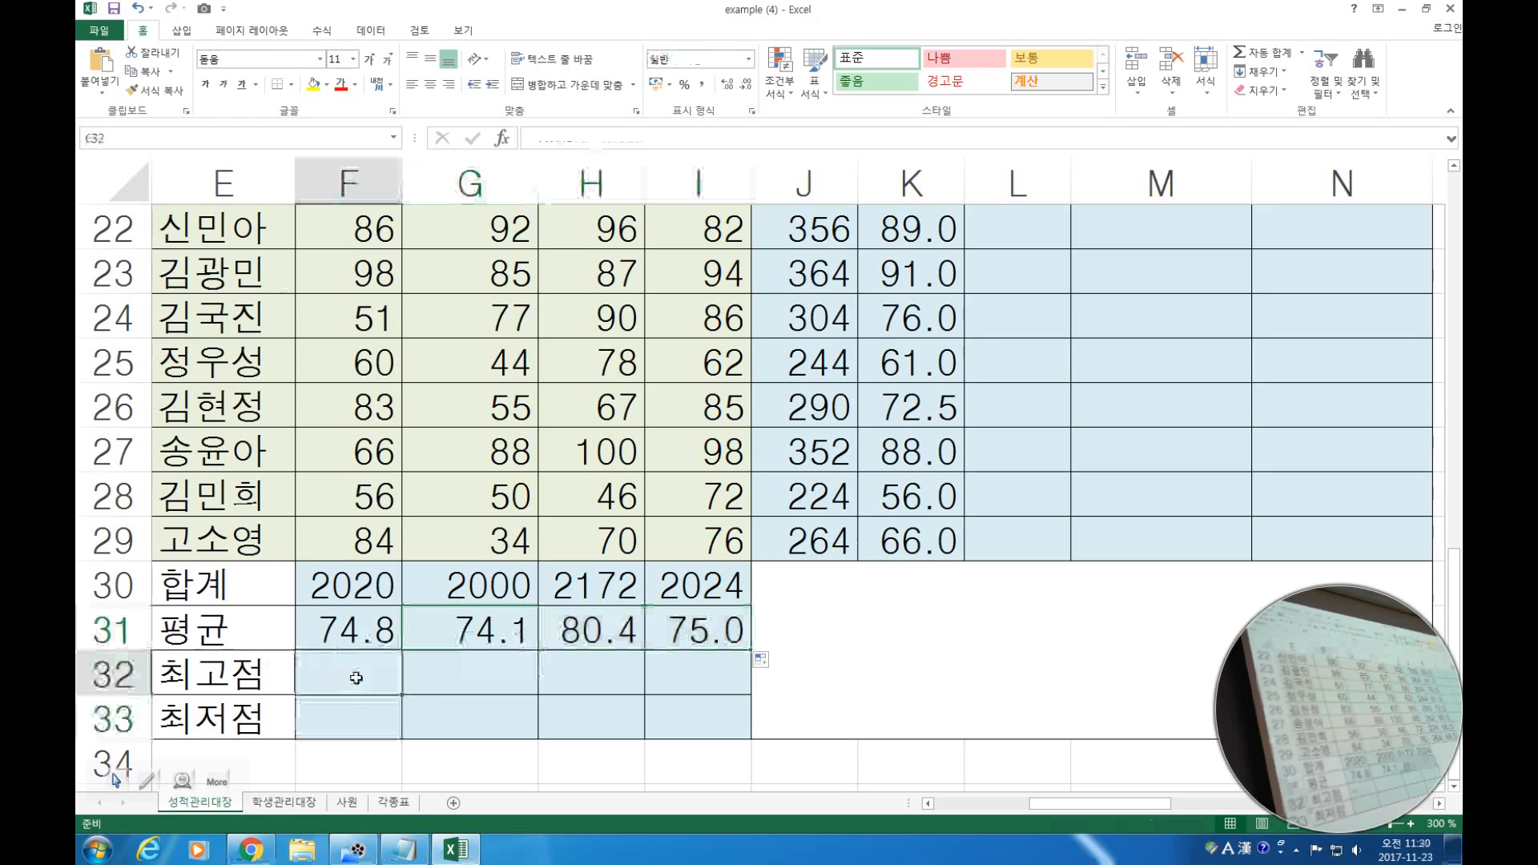
left_click(1306, 55)
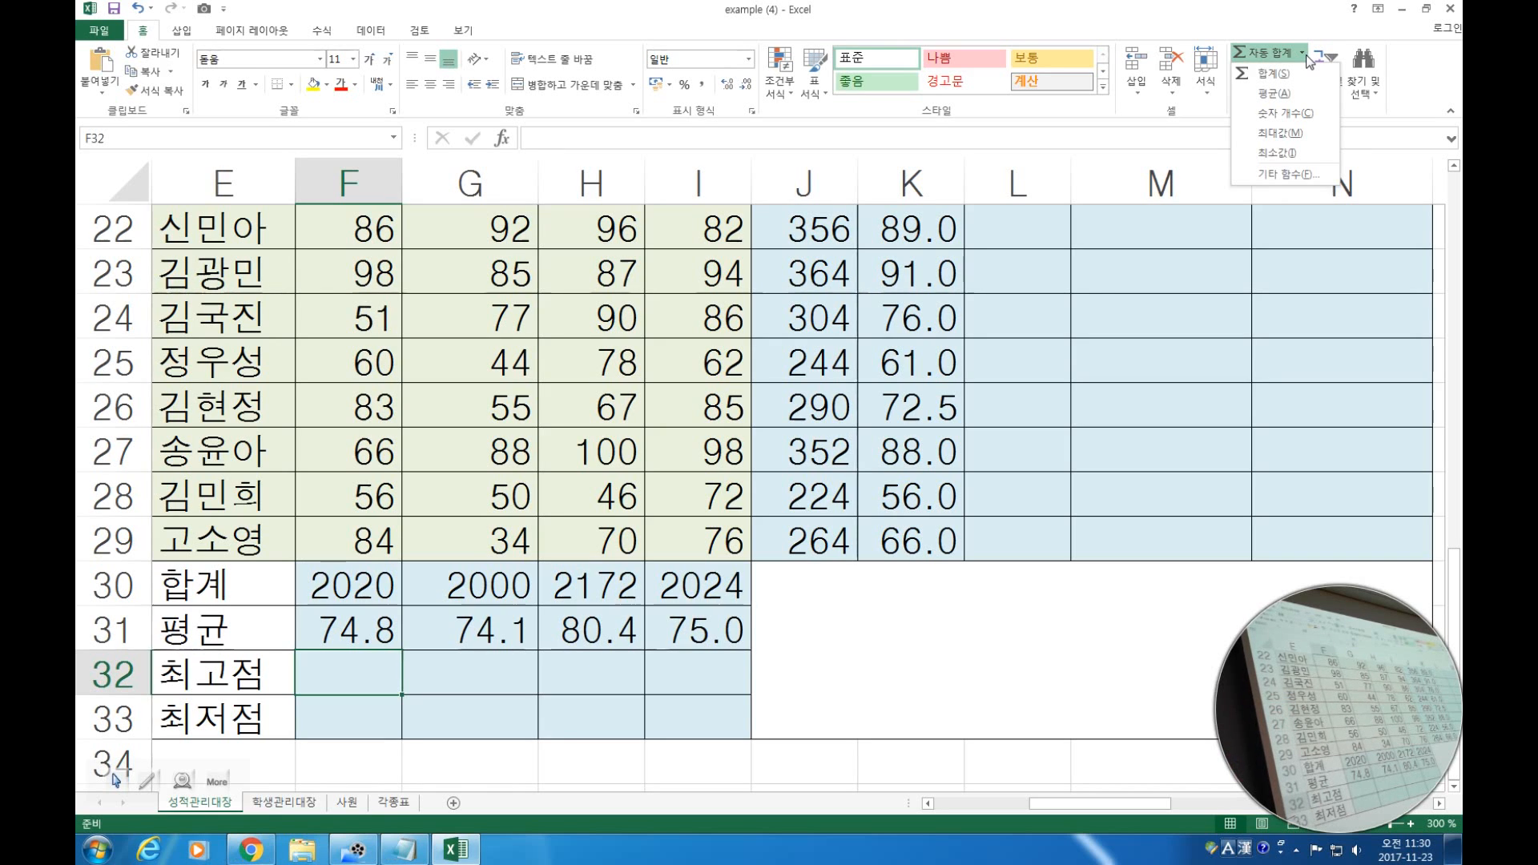
Enter the formula =MAX(F3:F29) in cell F32 for the highest 국어 score and review its range.
left_click(357, 676)
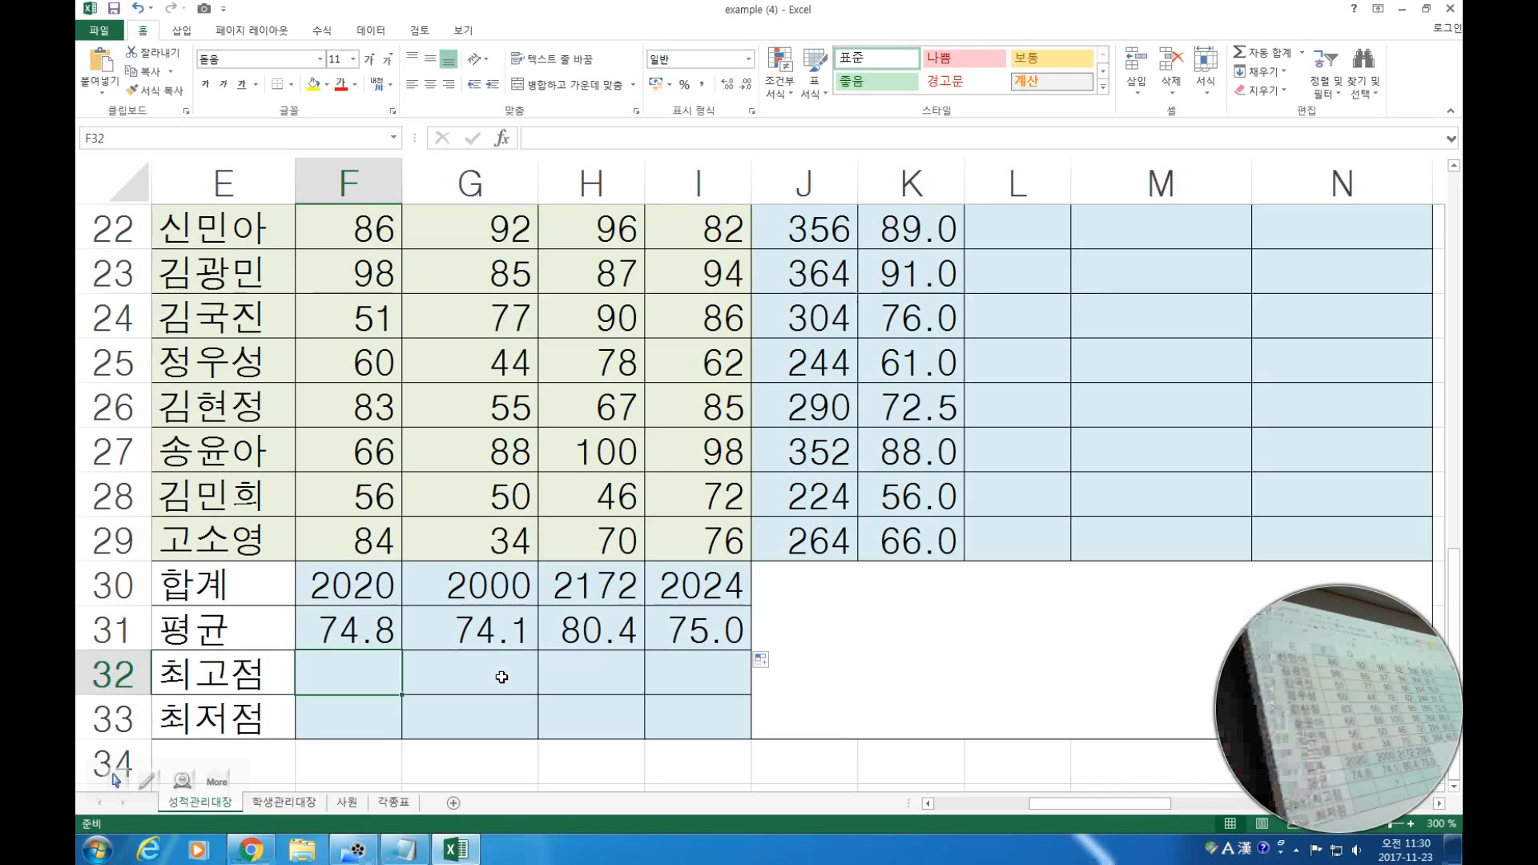
type("=max")
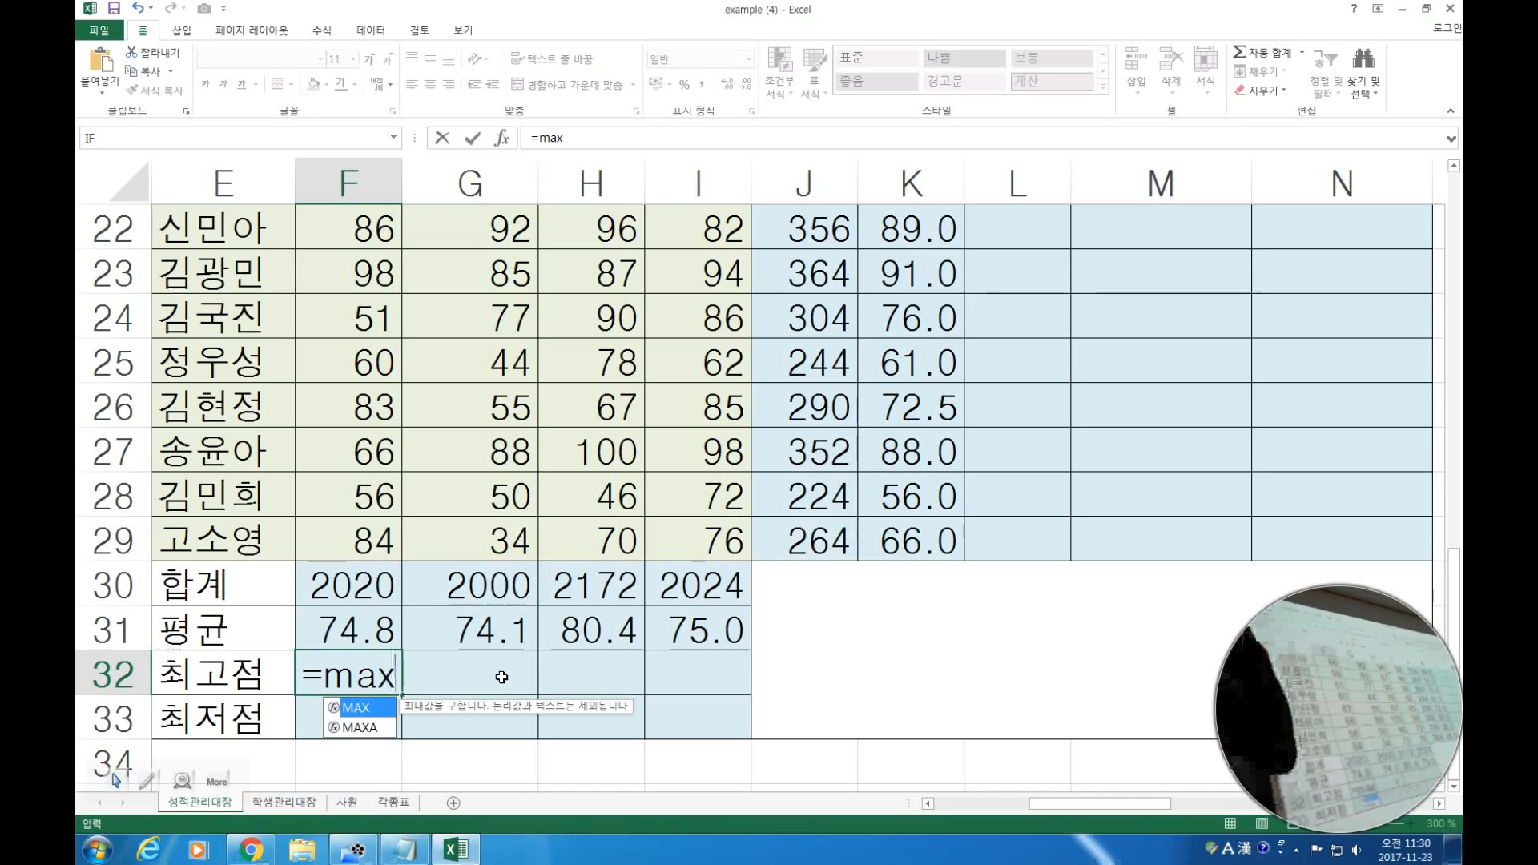
type("(")
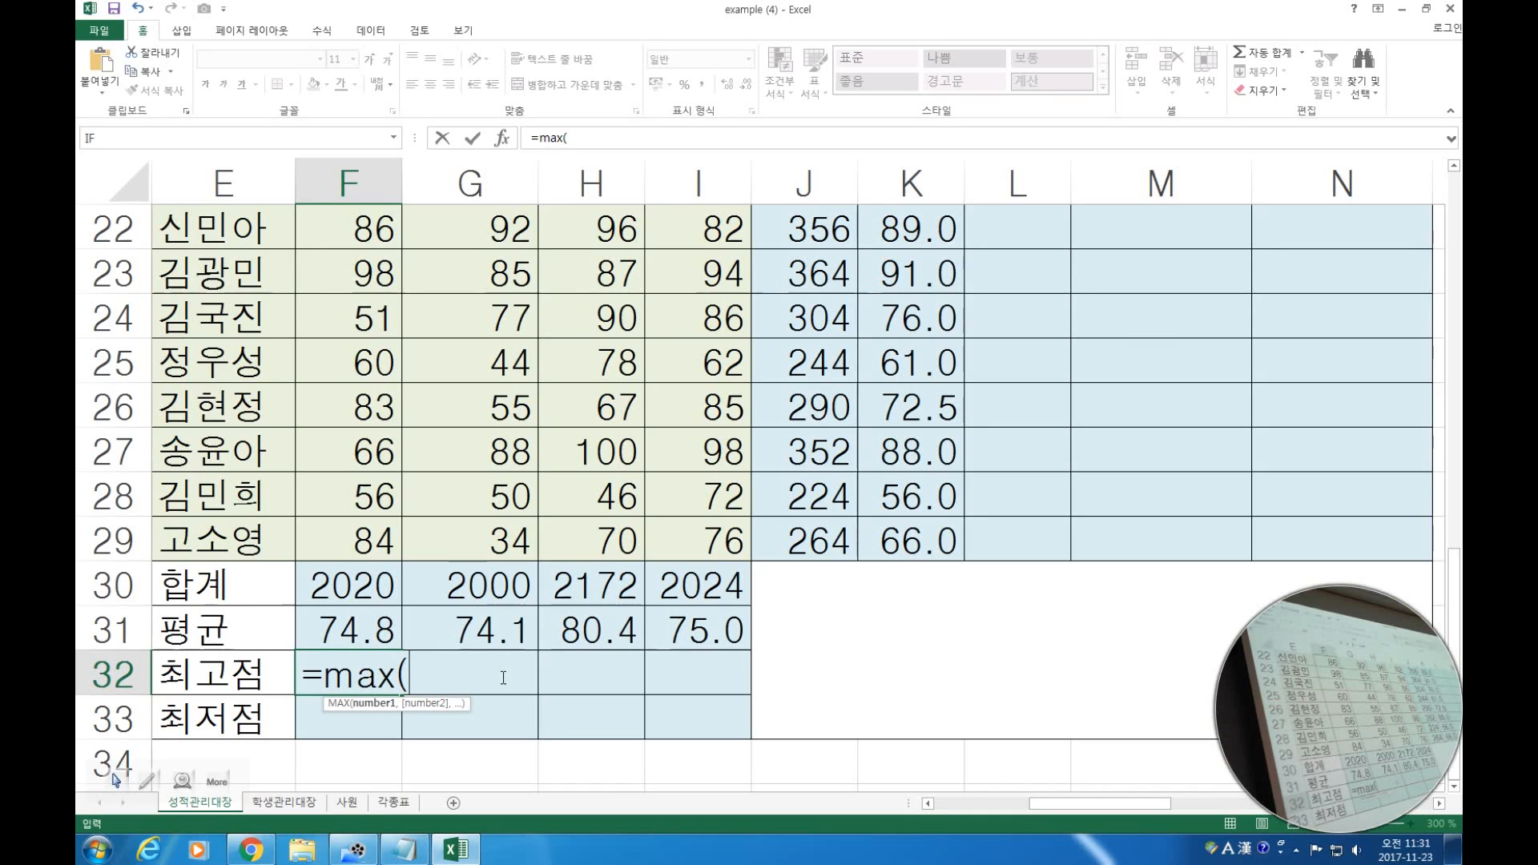
type("f3")
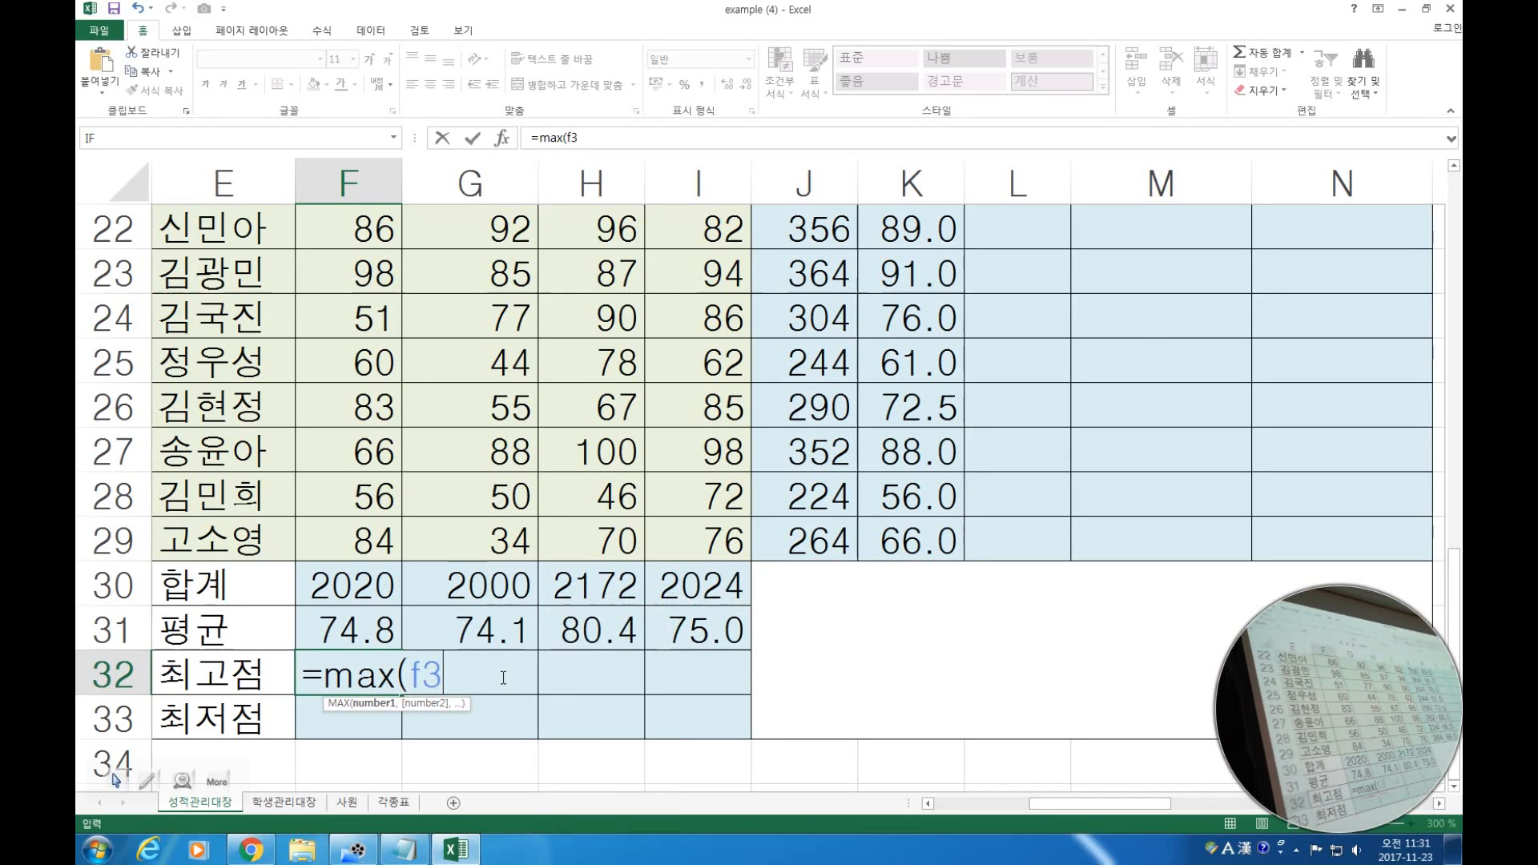
type(":f2")
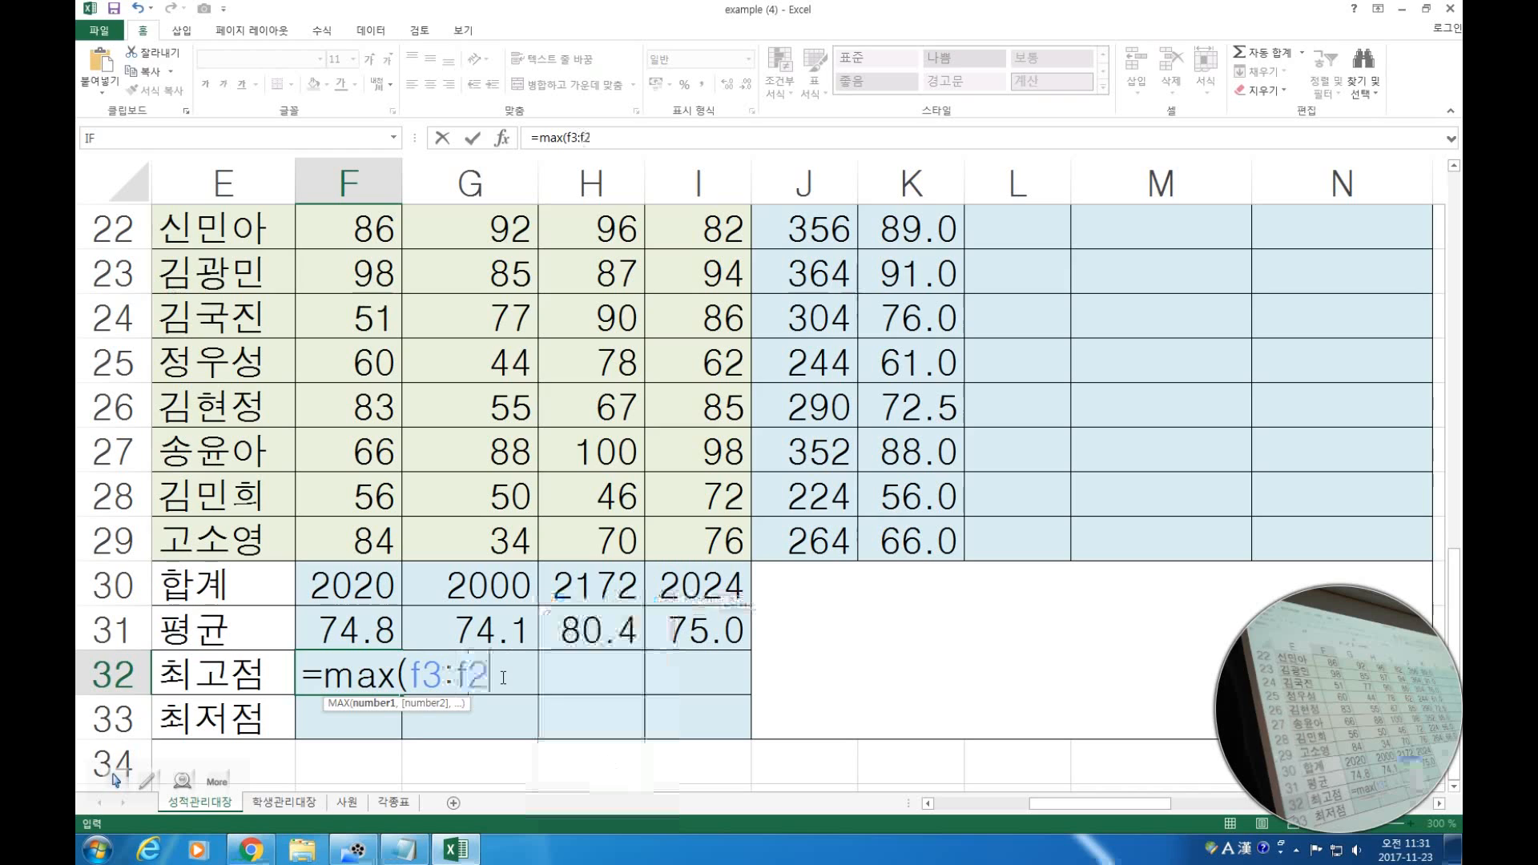
type("9)")
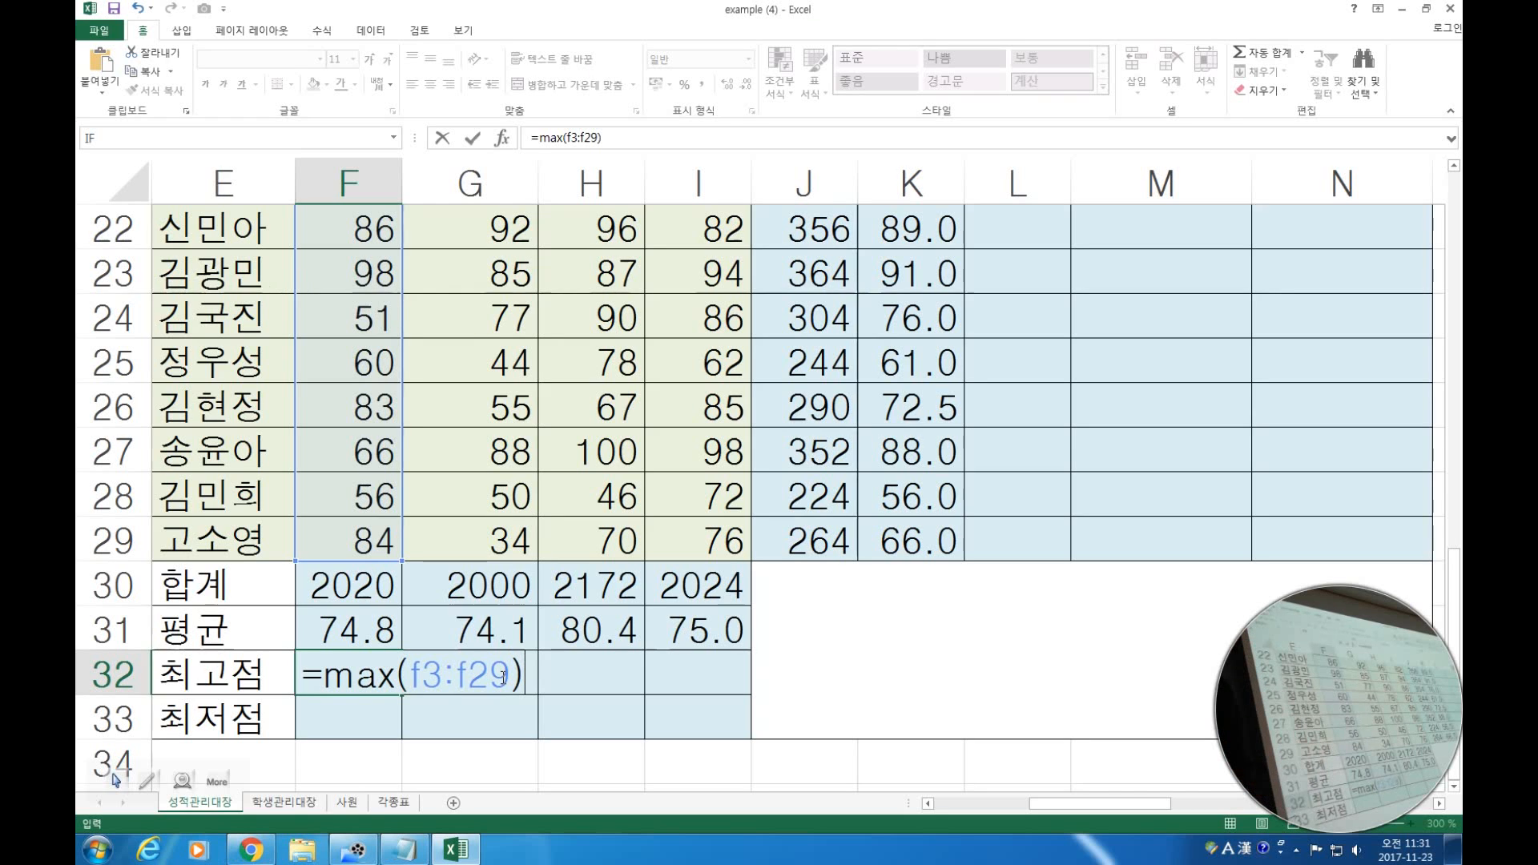
key("Return")
key("Up")
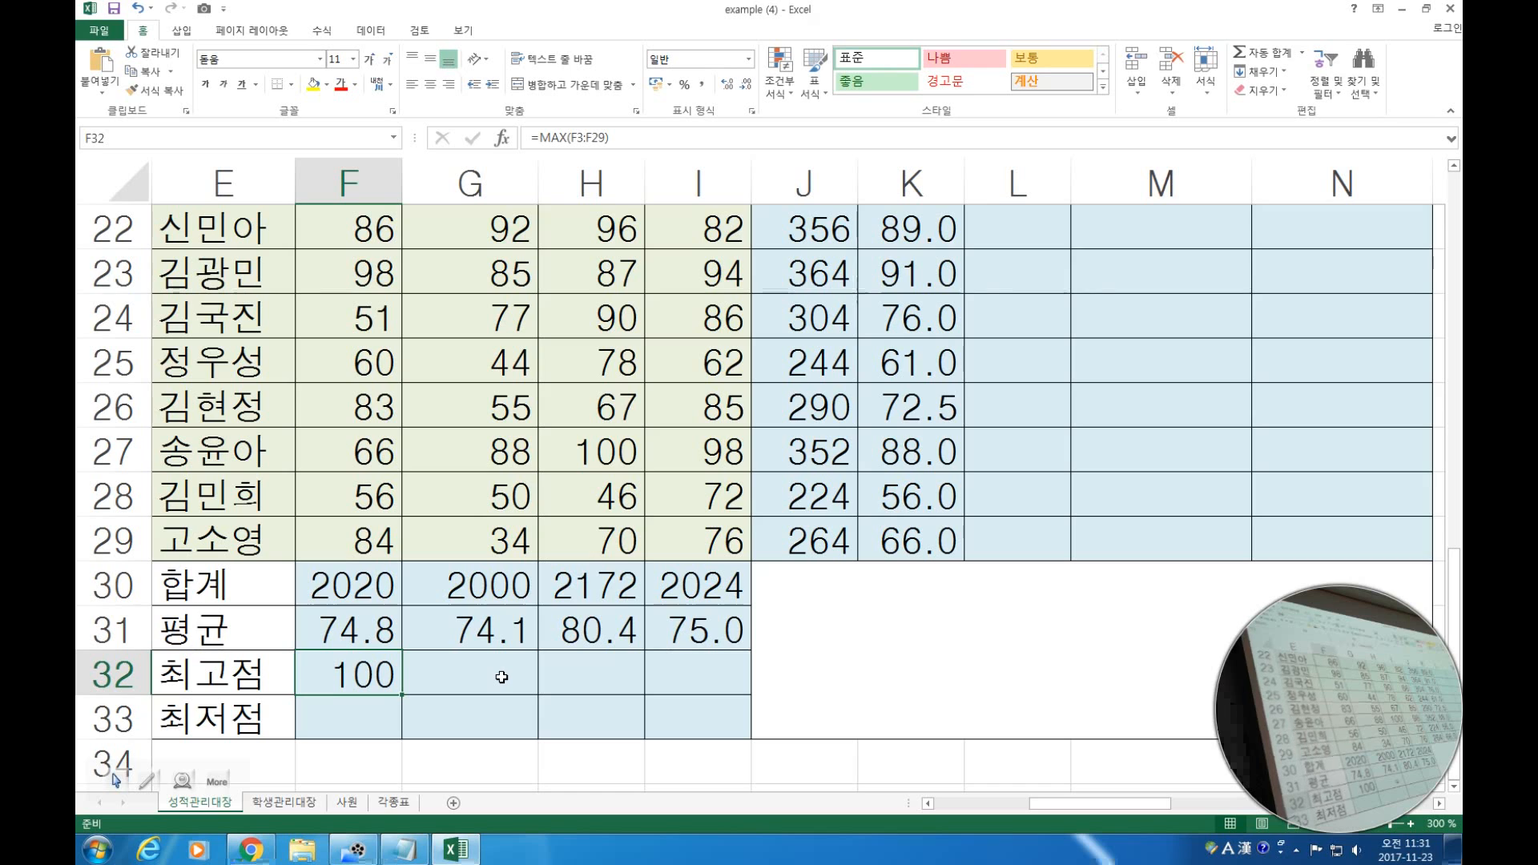
double_click(325, 680)
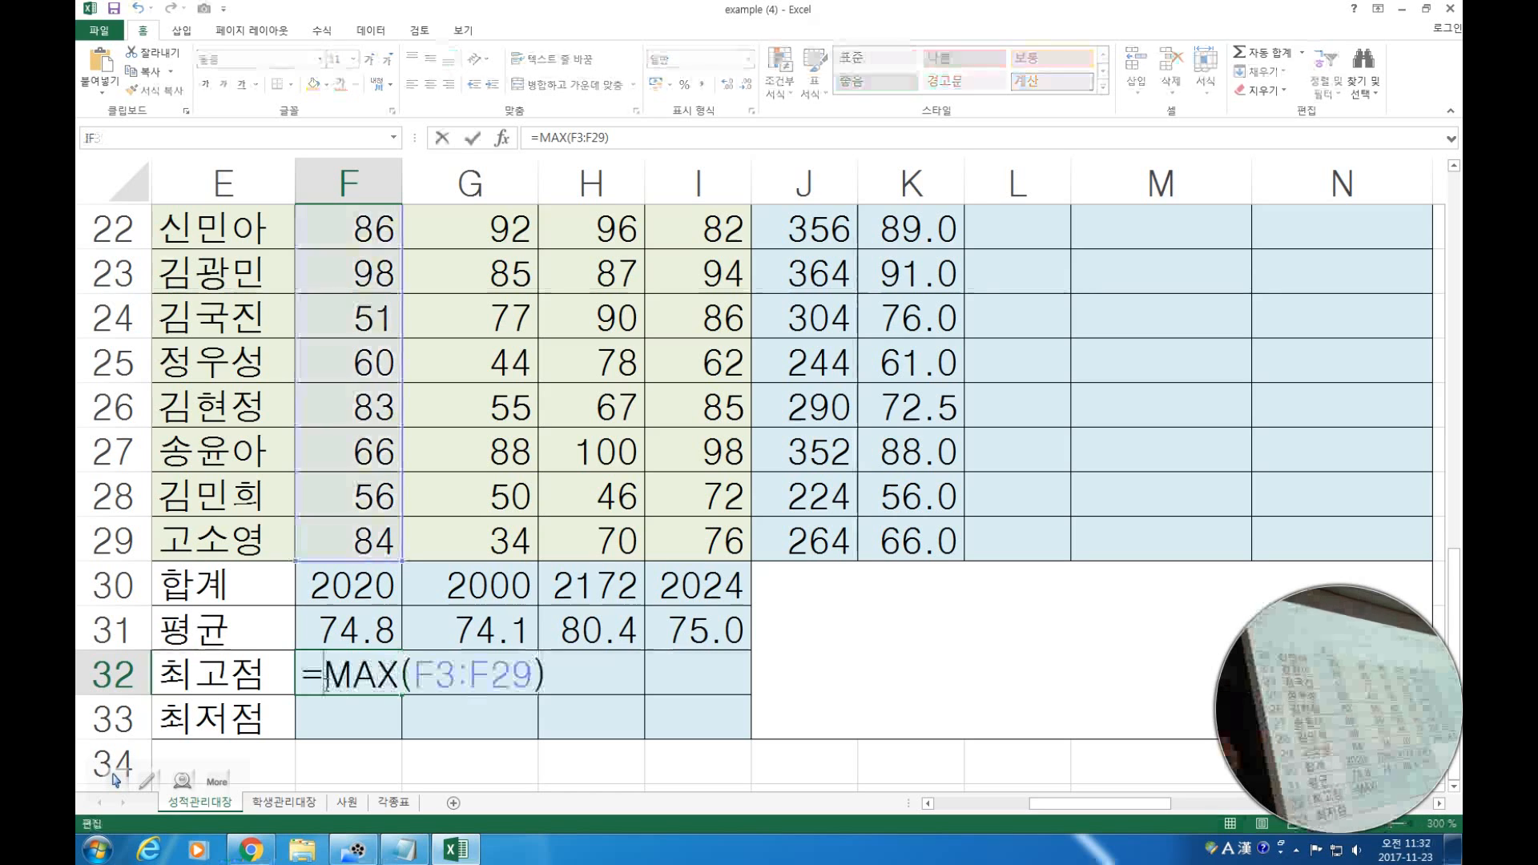
key("Return")
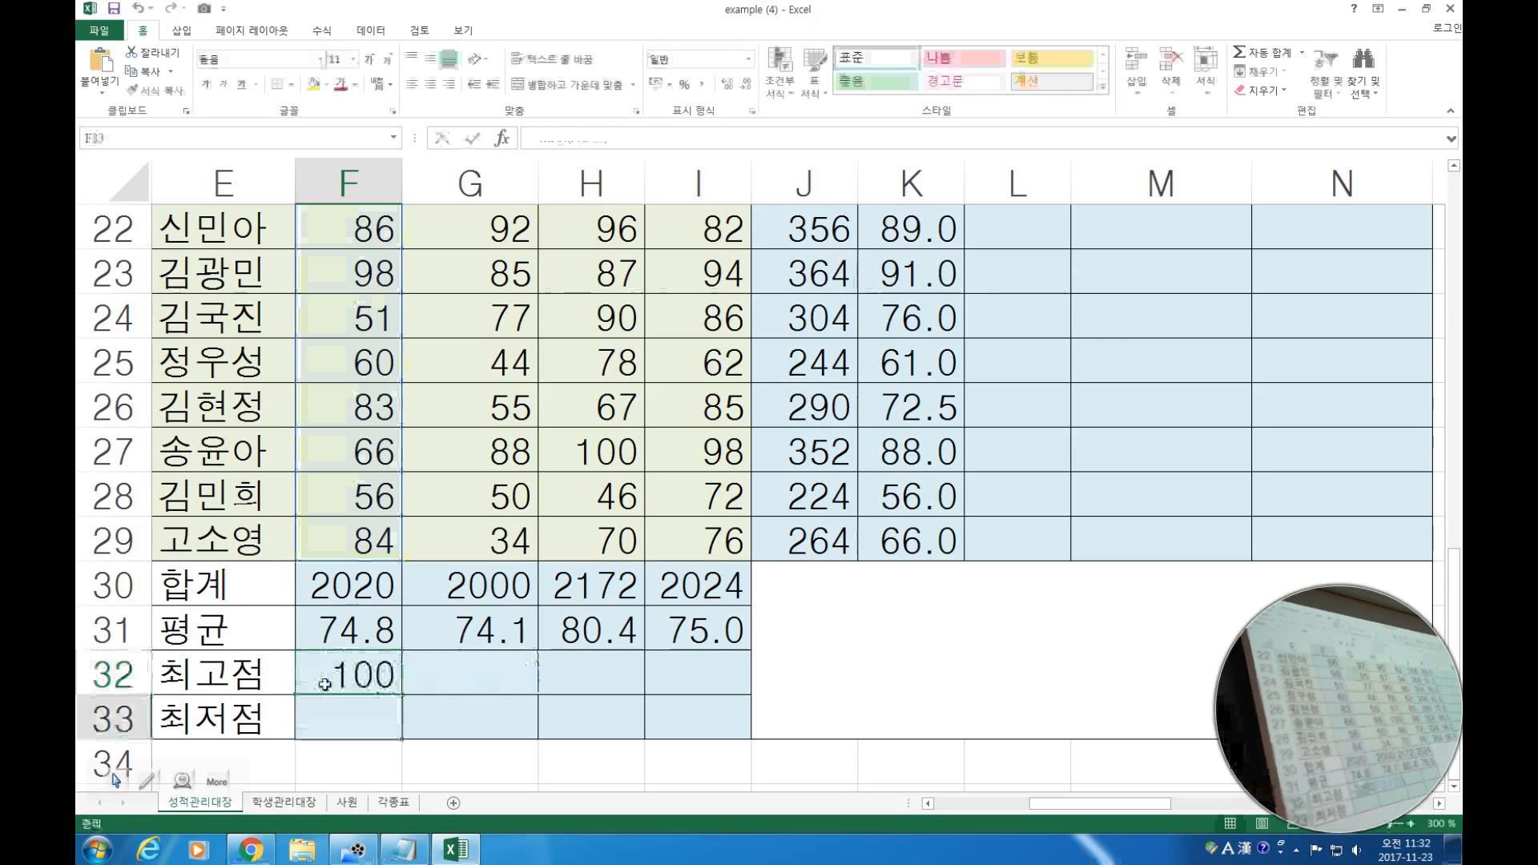
Enter =MIN(F3:F29) in cell F33 for the lowest 국어 score, and fill the formulas from F32:F33 across through column I.
type("=min")
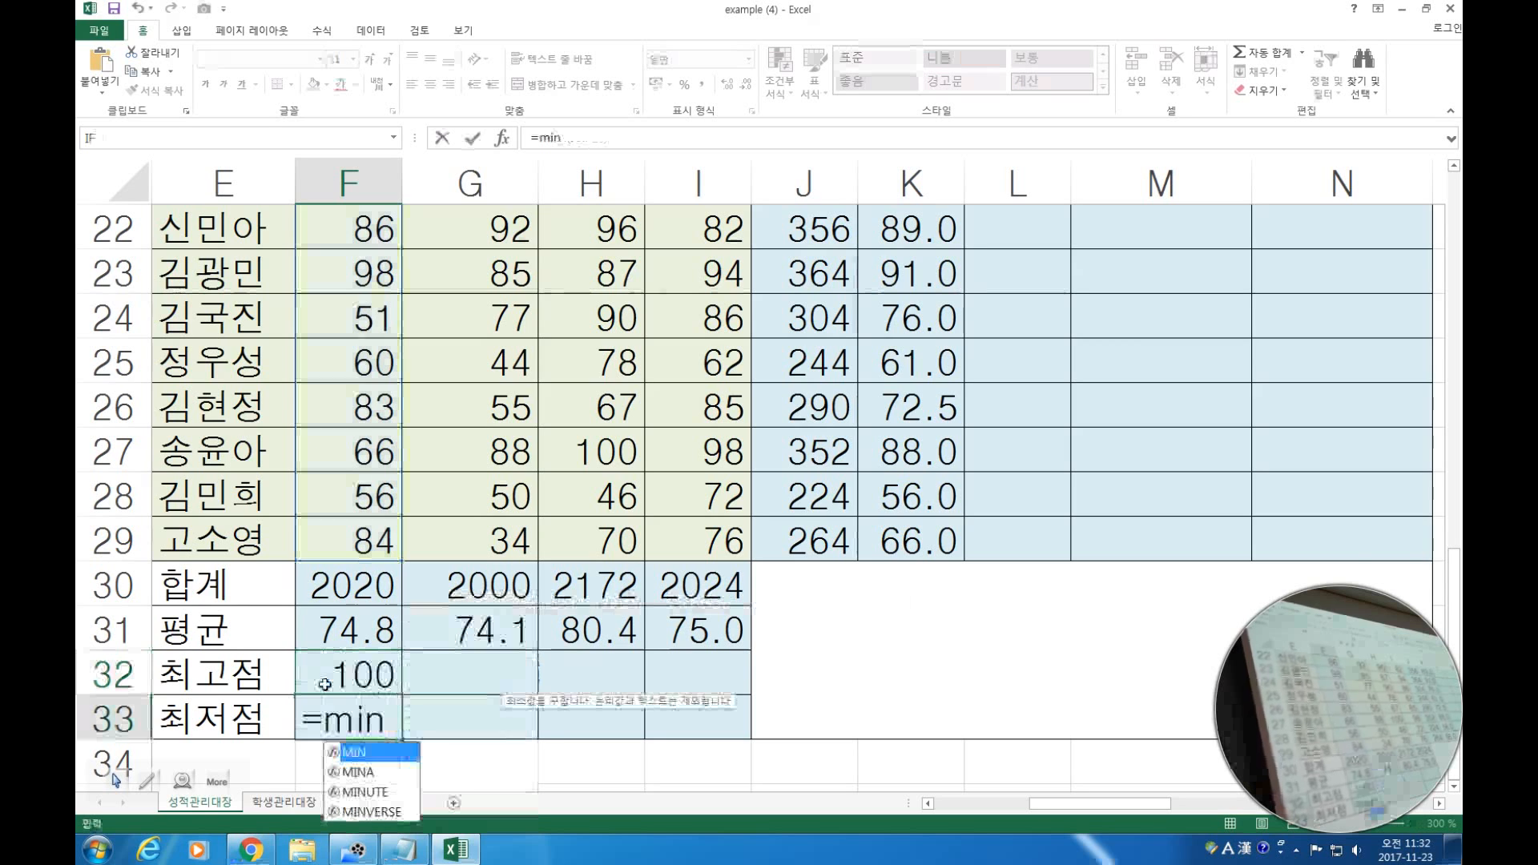
type("(f3")
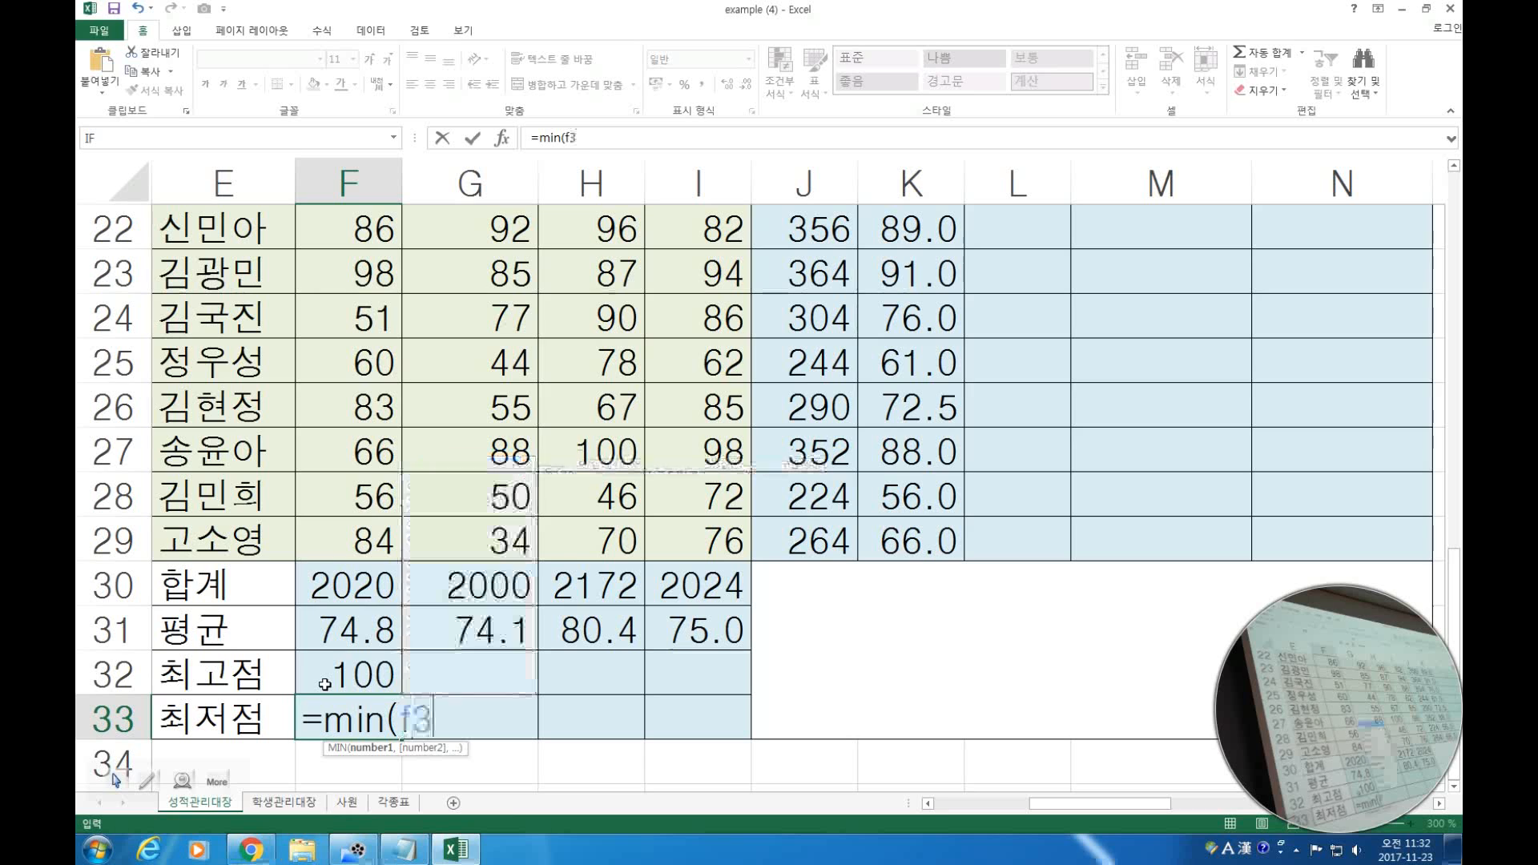
type(":f29")
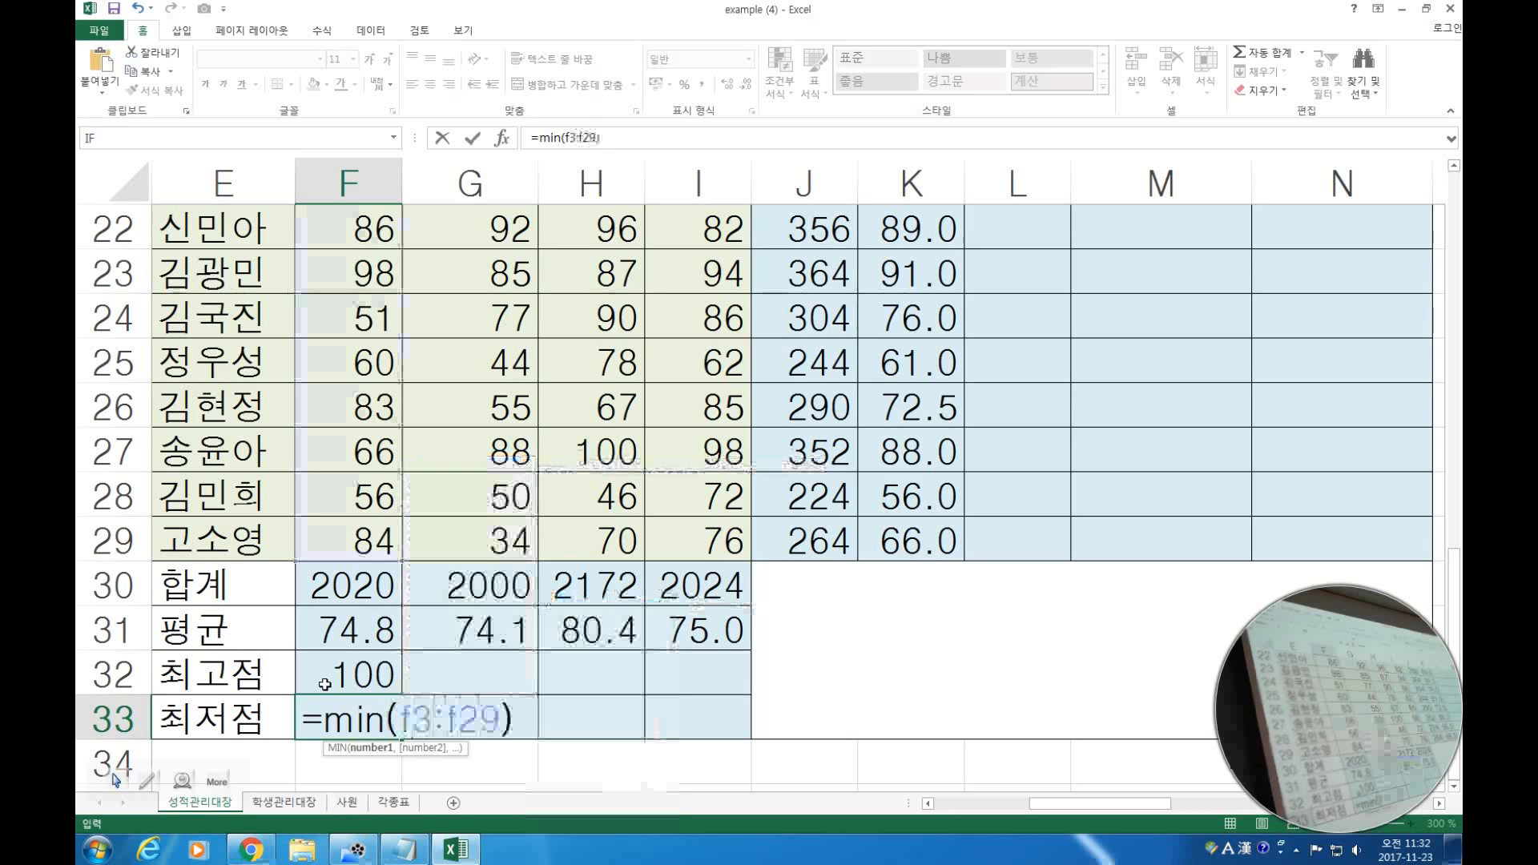
type(")")
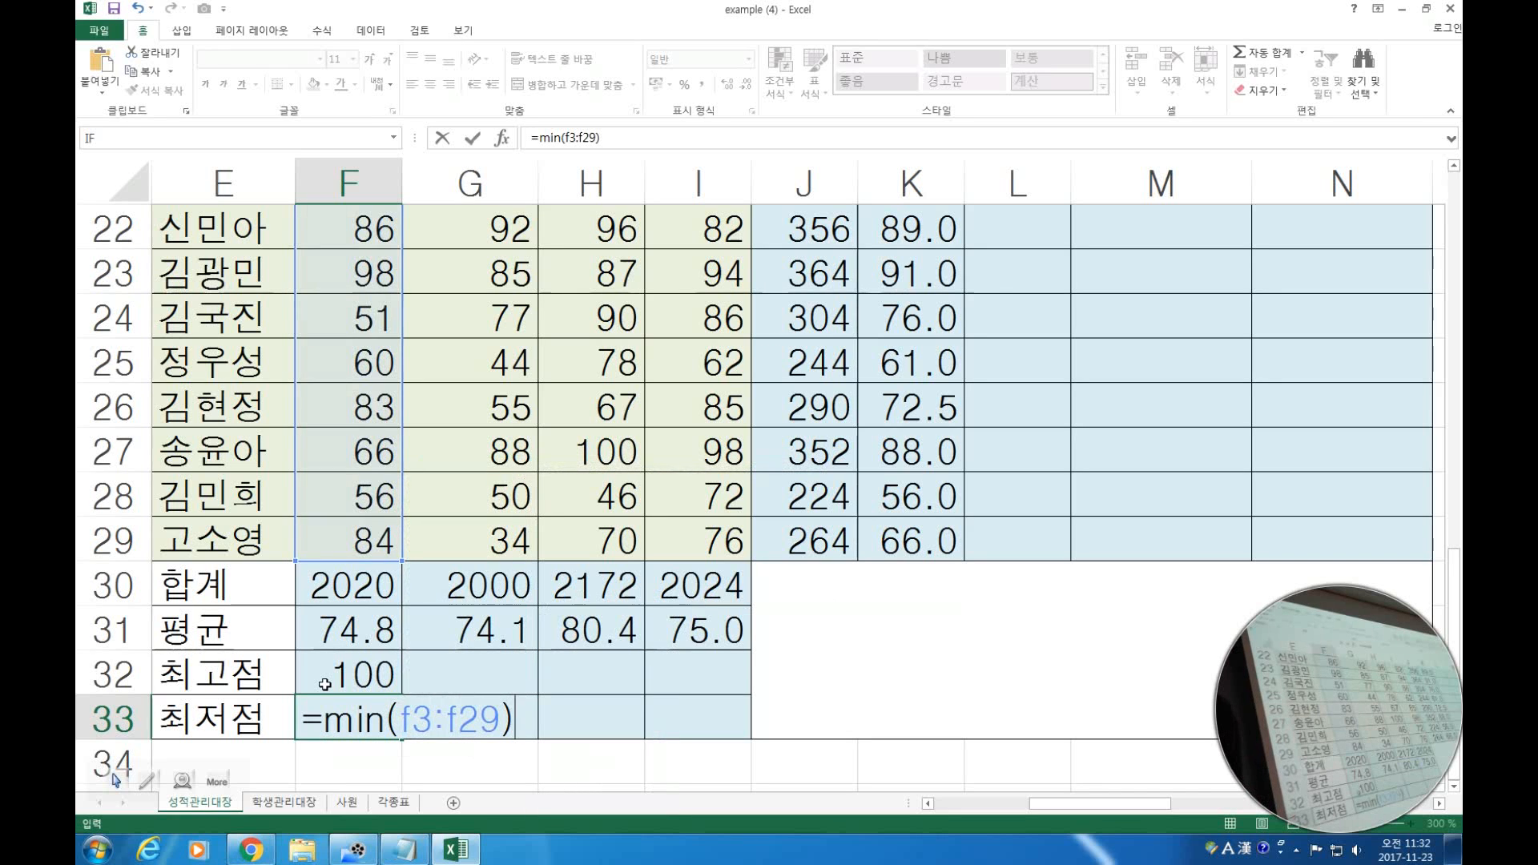
key("ctrl+Return")
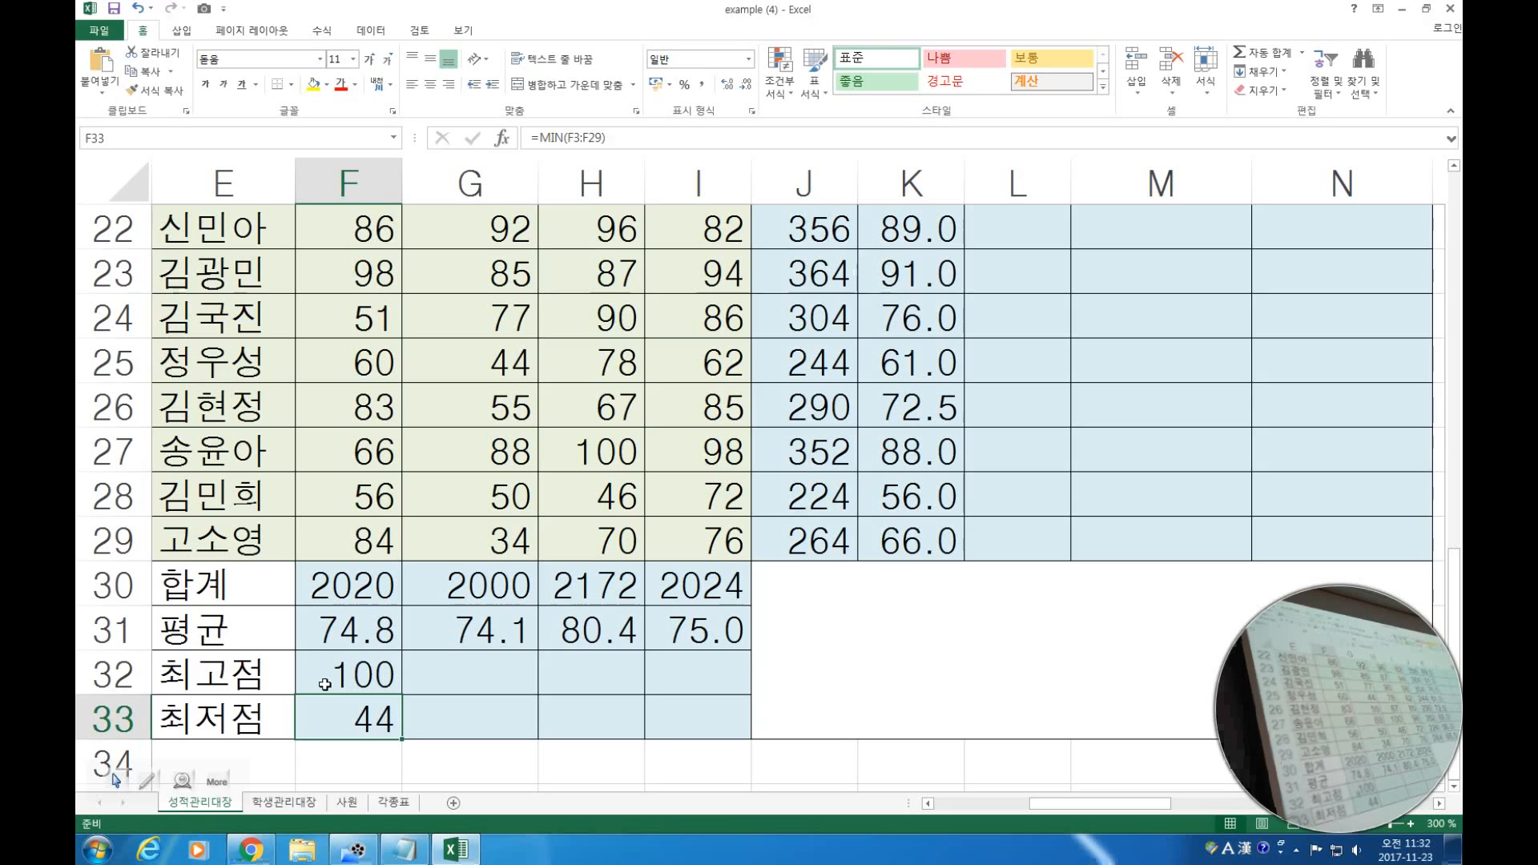
left_click_drag(329, 679, 333, 723)
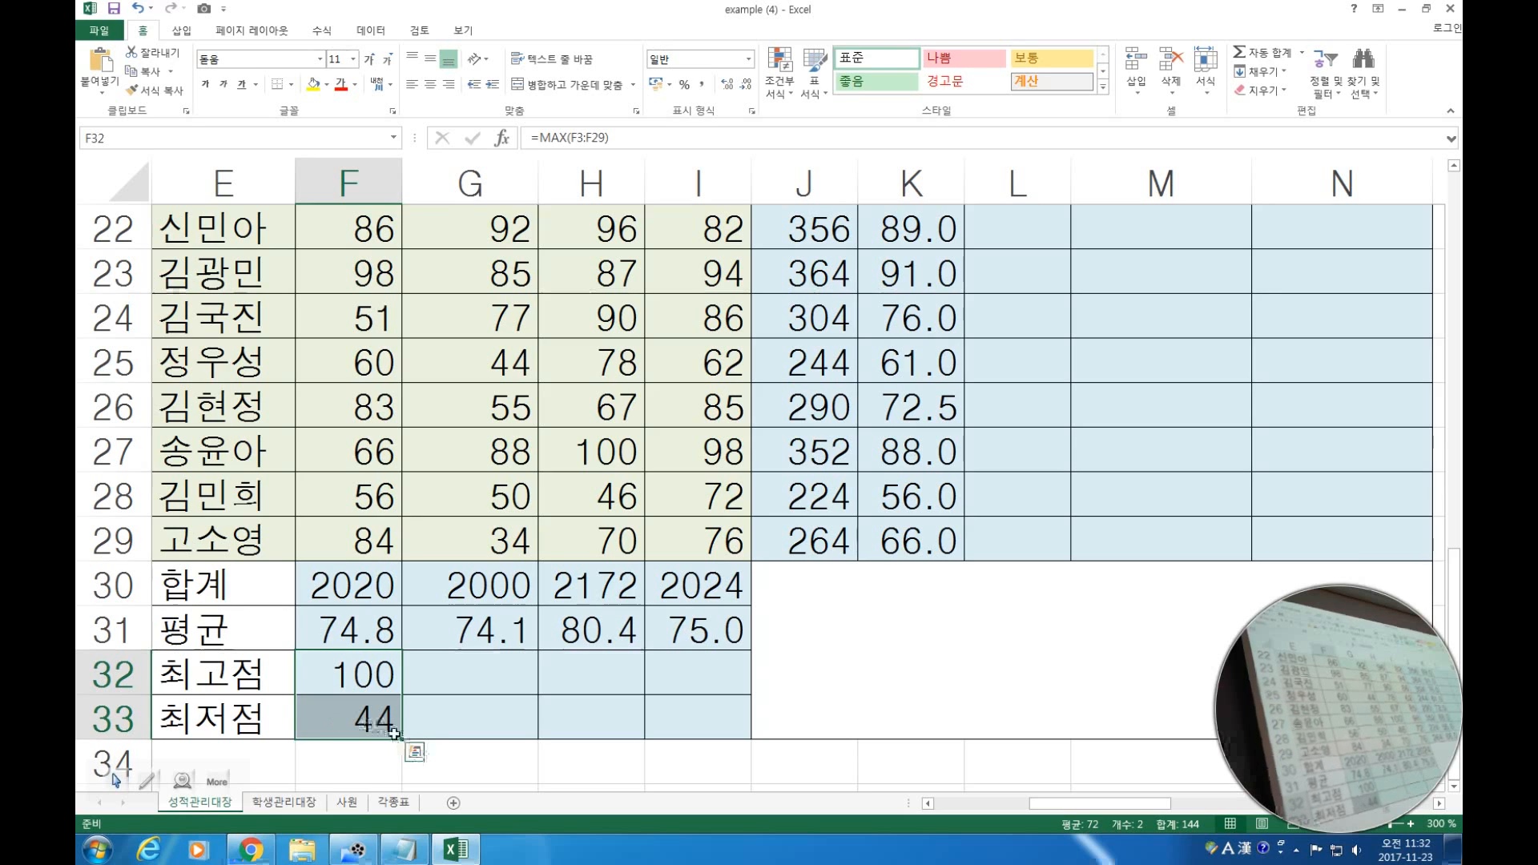
left_click_drag(401, 740, 724, 742)
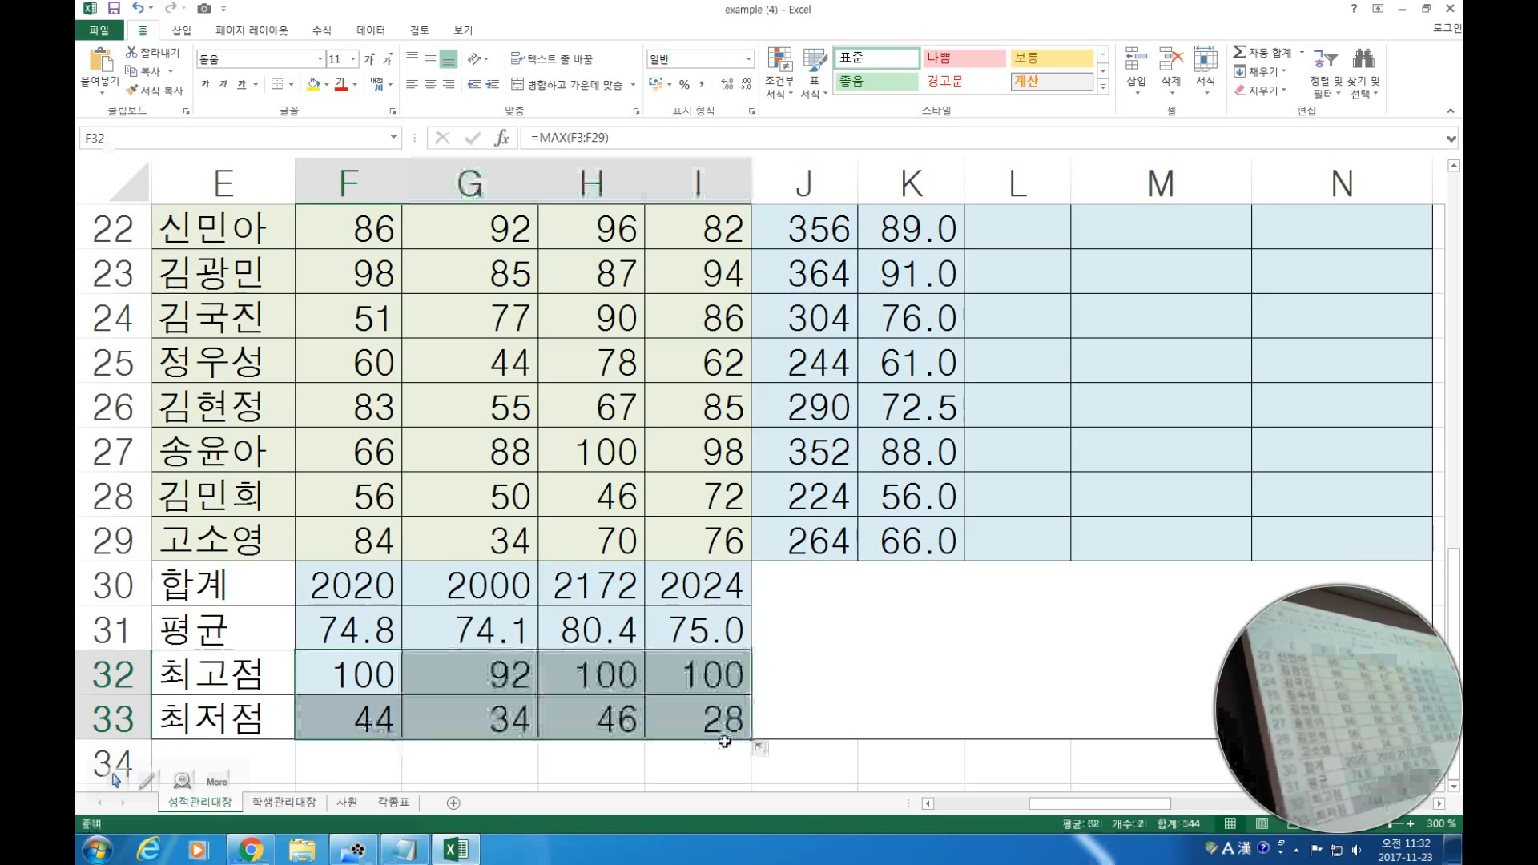